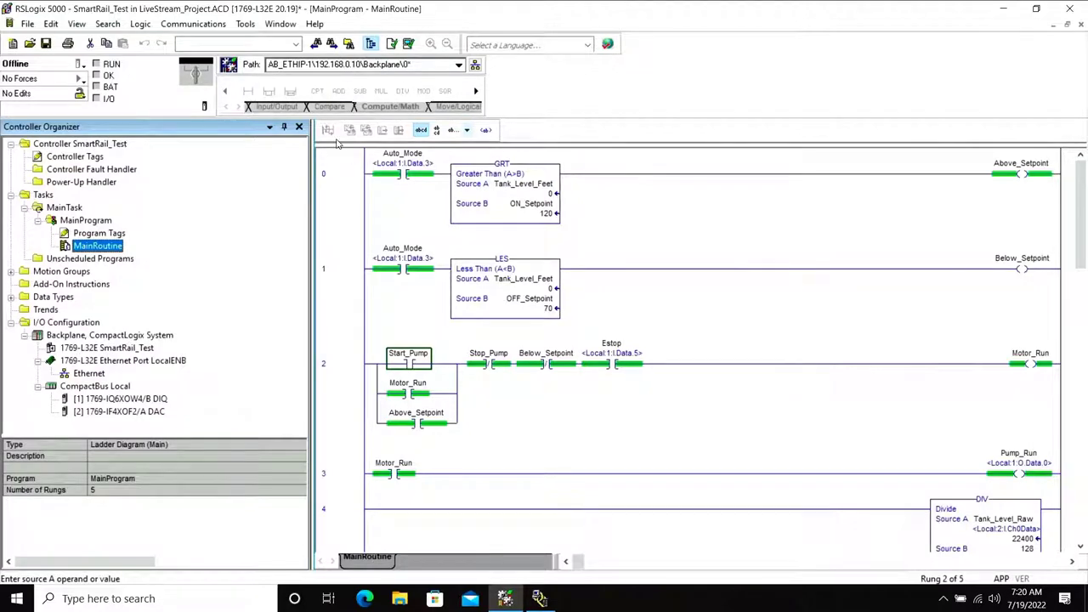
Save the project as an RSLogix 5000 Import/Export (*.L5K) file named LiveStream_Project.
{"action": "left_click", "coordinate": [30, 24]}
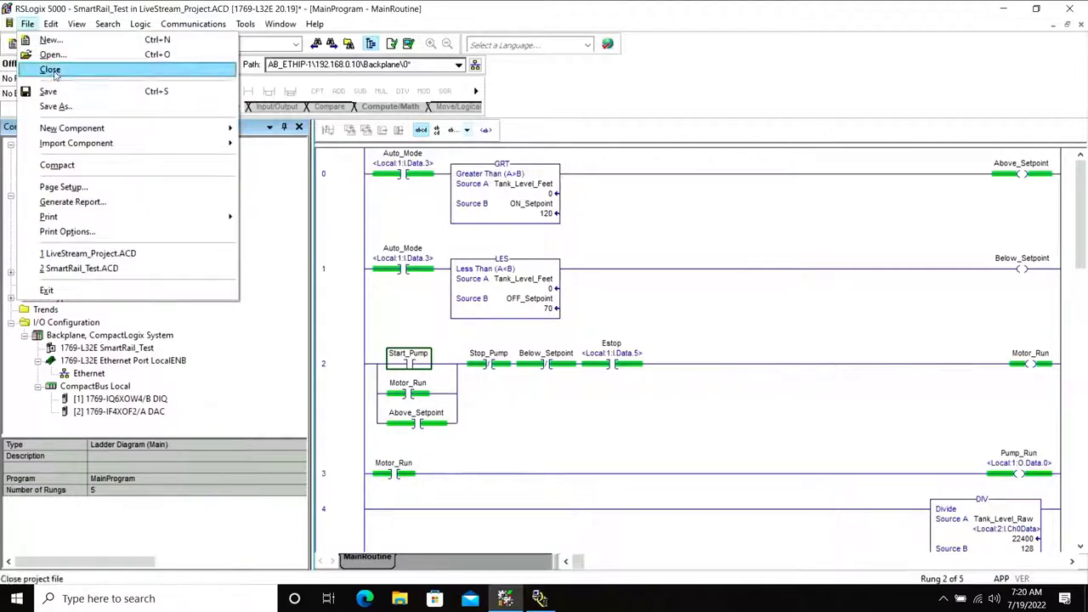
{"action": "left_click", "coordinate": [57, 106]}
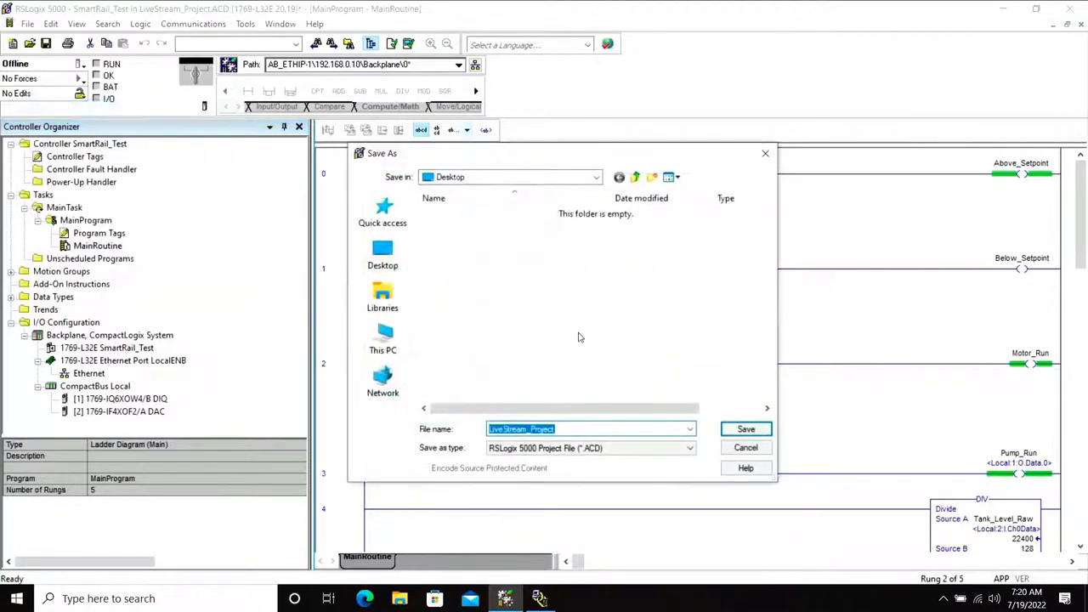
{"action": "left_click", "coordinate": [688, 448]}
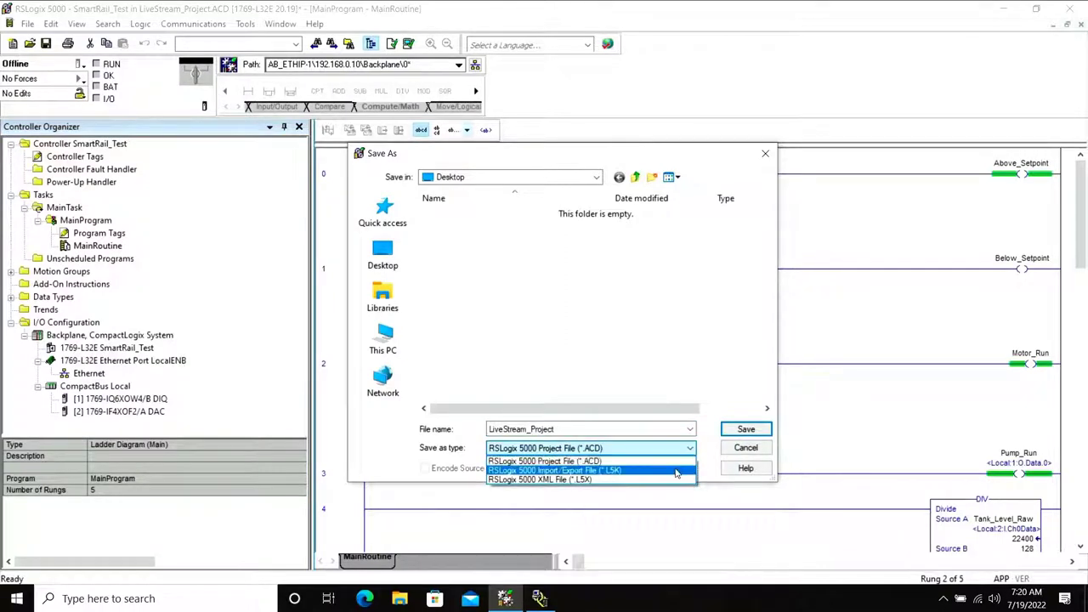
{"action": "left_click", "coordinate": [676, 471]}
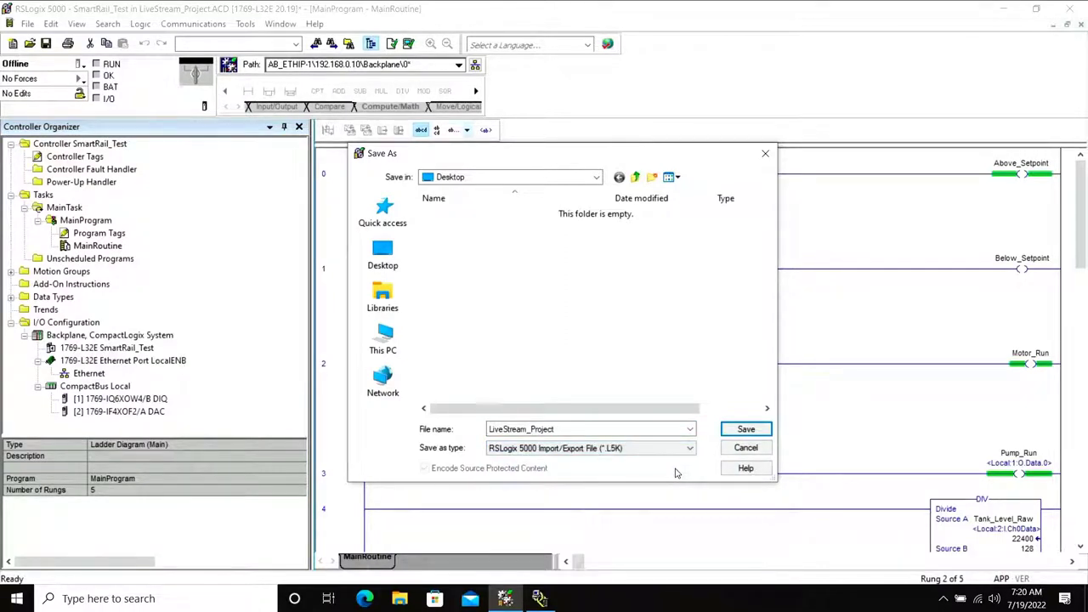
{"action": "left_click", "coordinate": [744, 429]}
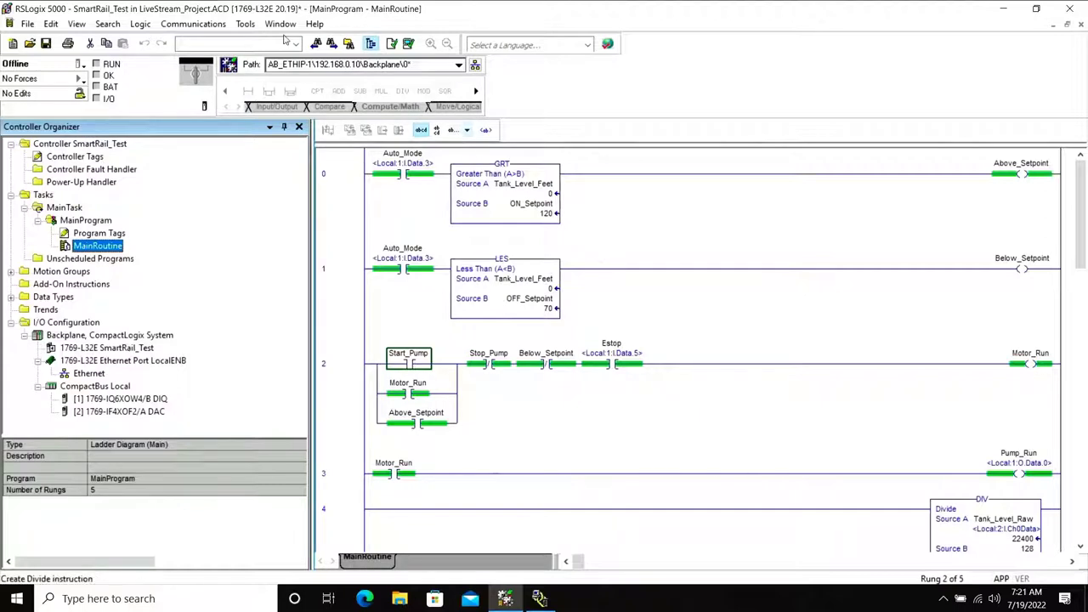
Export the tags and logic comments to the default LiveStream_Project-Tags CSV file.
{"action": "left_click", "coordinate": [246, 25]}
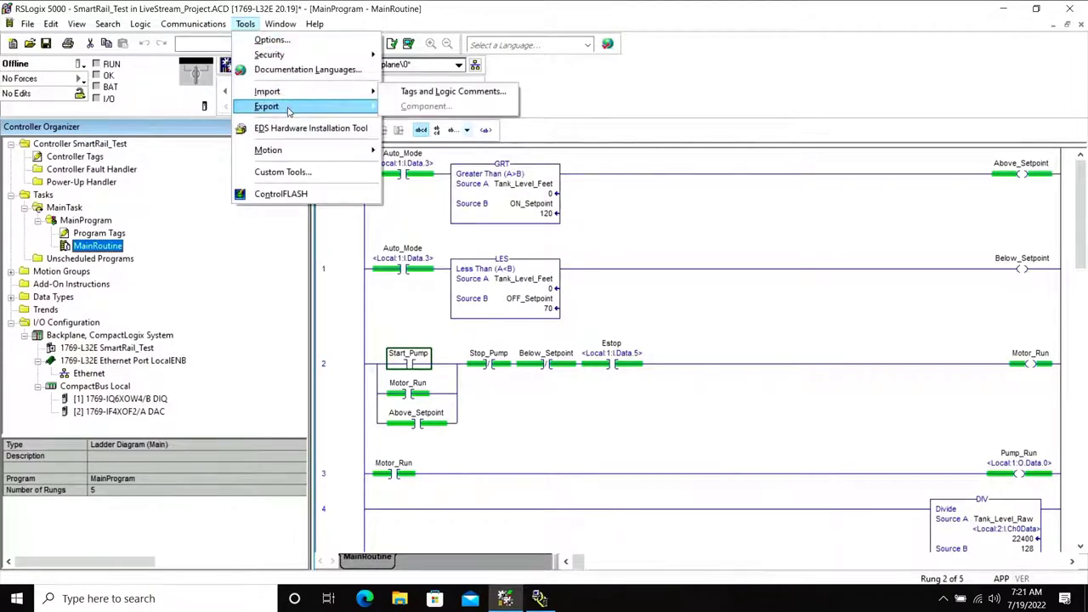
{"action": "mouse_move", "coordinate": [291, 109]}
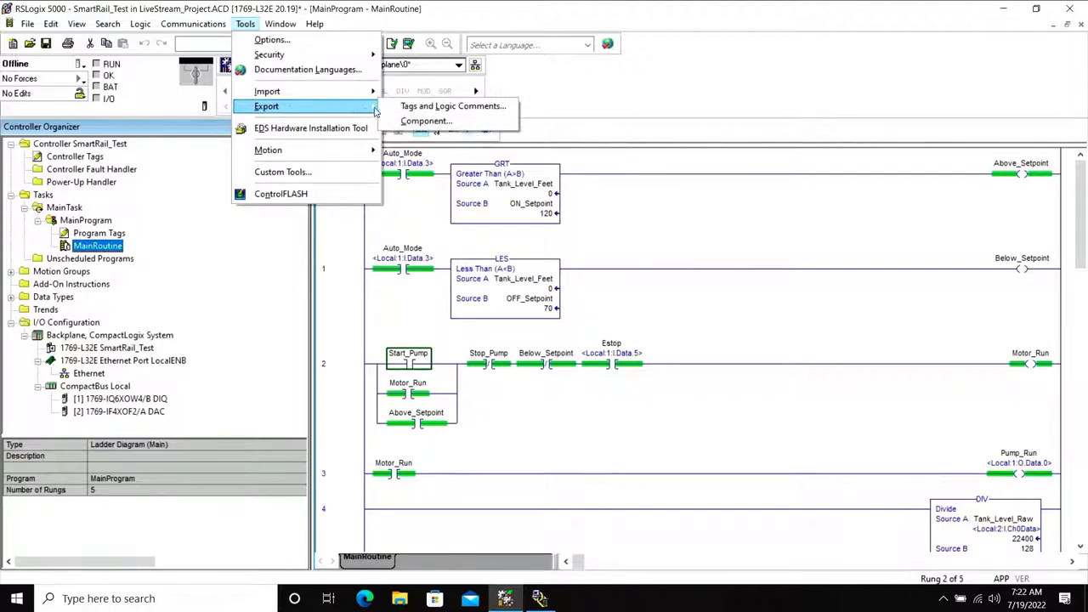
{"action": "left_click", "coordinate": [411, 112]}
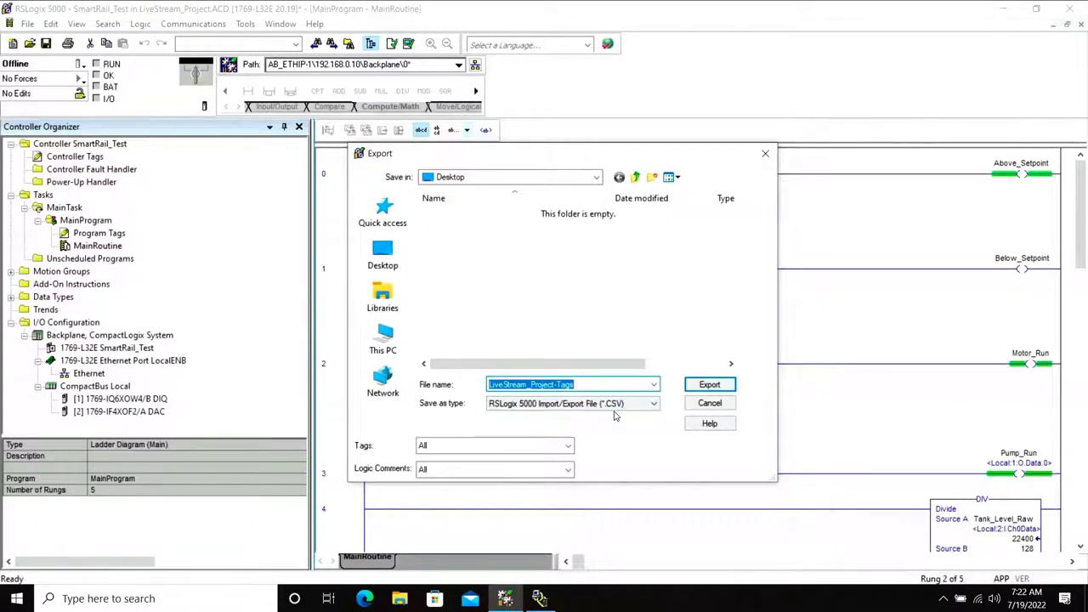
{"action": "left_click", "coordinate": [704, 387]}
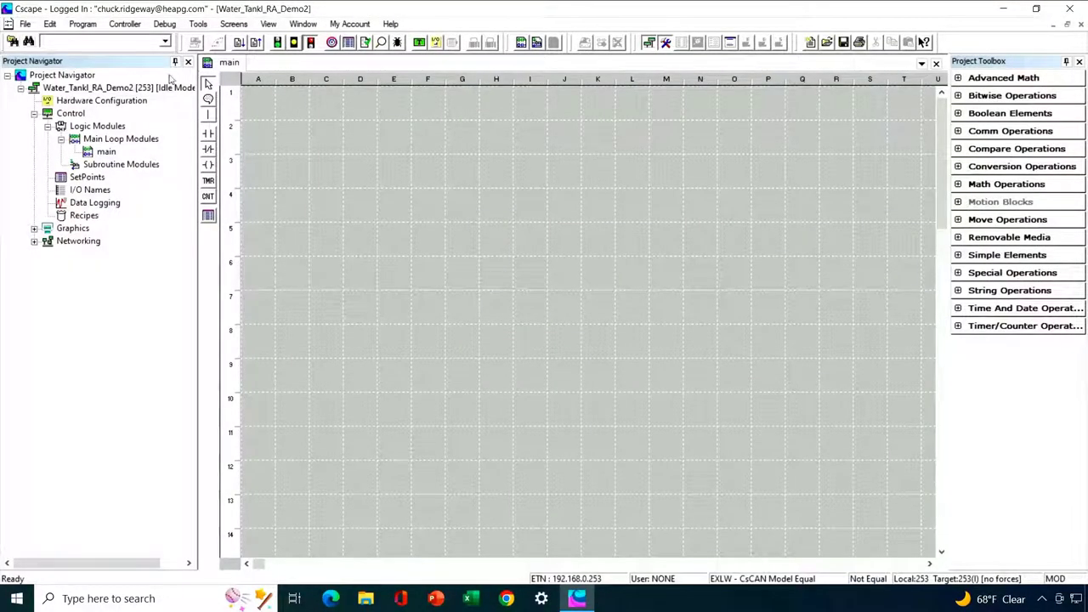
Import LiveStream_Project.L5K as a new device through Import Tags from L5K File.
{"action": "left_click", "coordinate": [82, 24]}
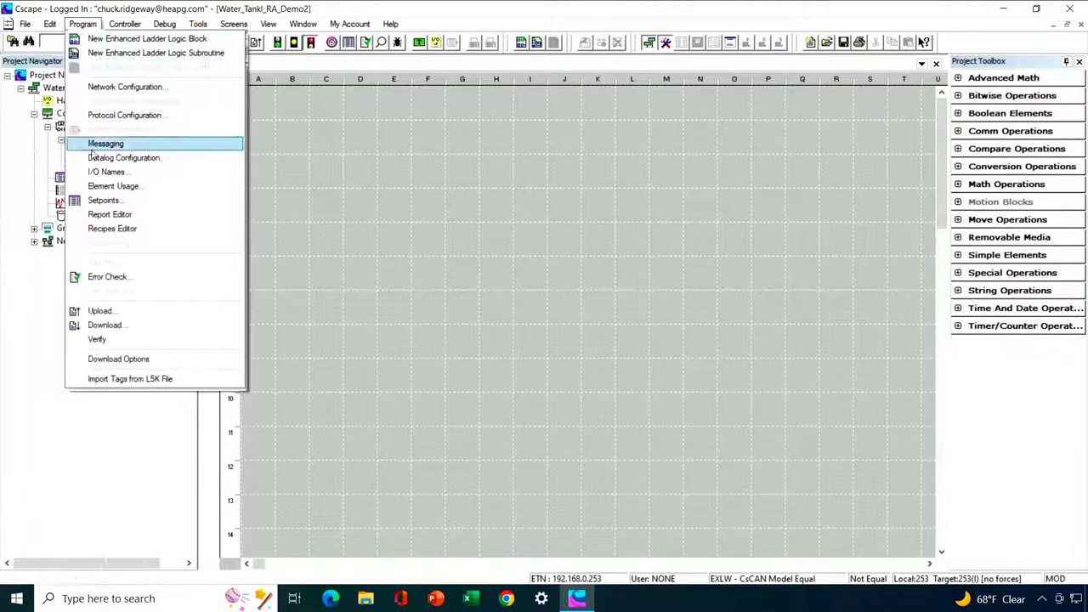
{"action": "left_click", "coordinate": [115, 381]}
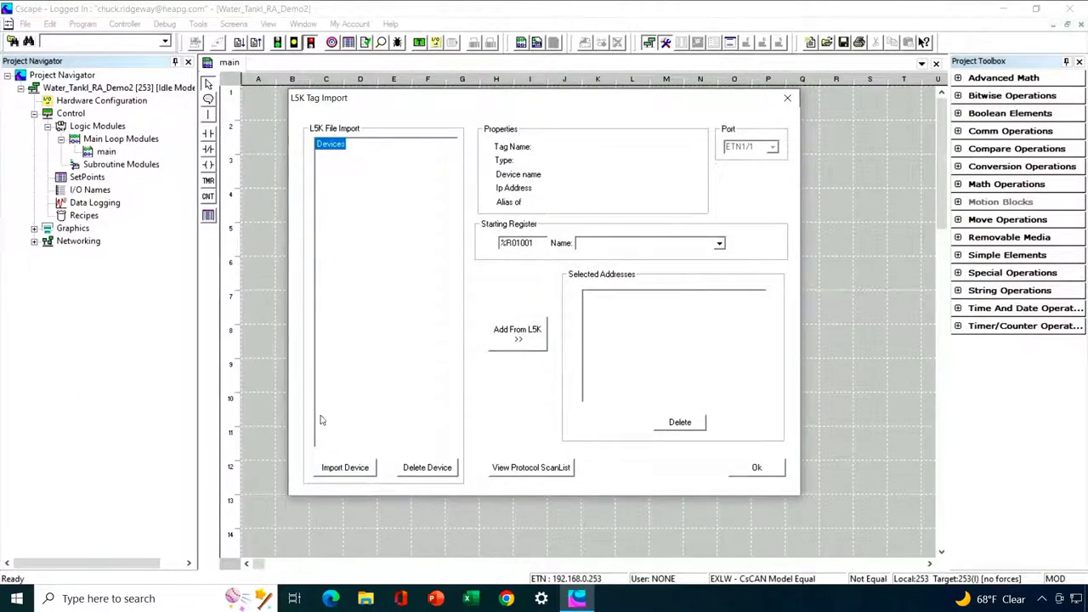
{"action": "left_click", "coordinate": [344, 468]}
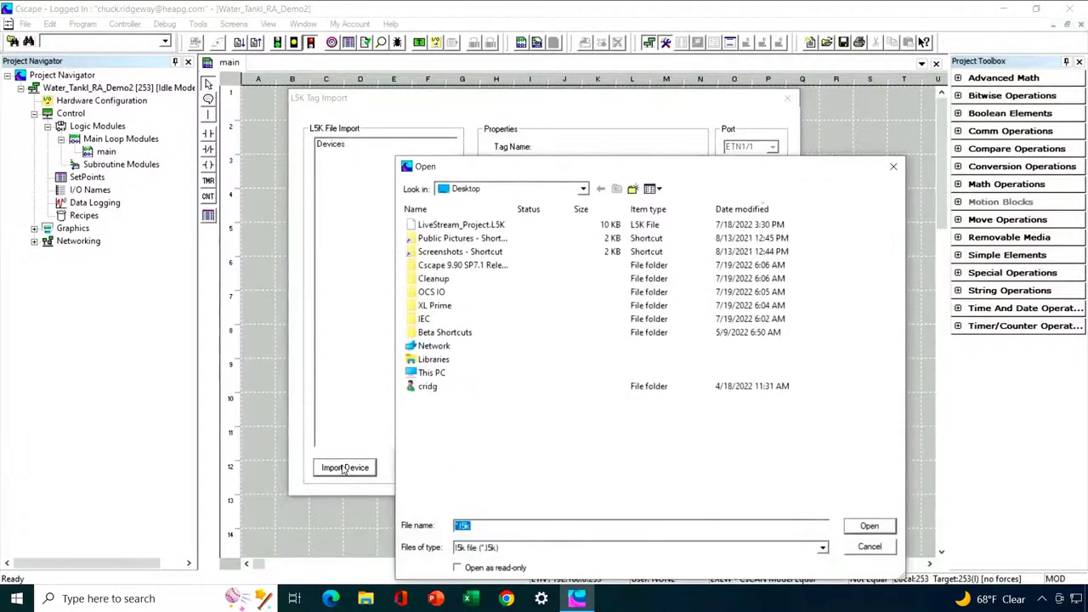
{"action": "left_click", "coordinate": [457, 224]}
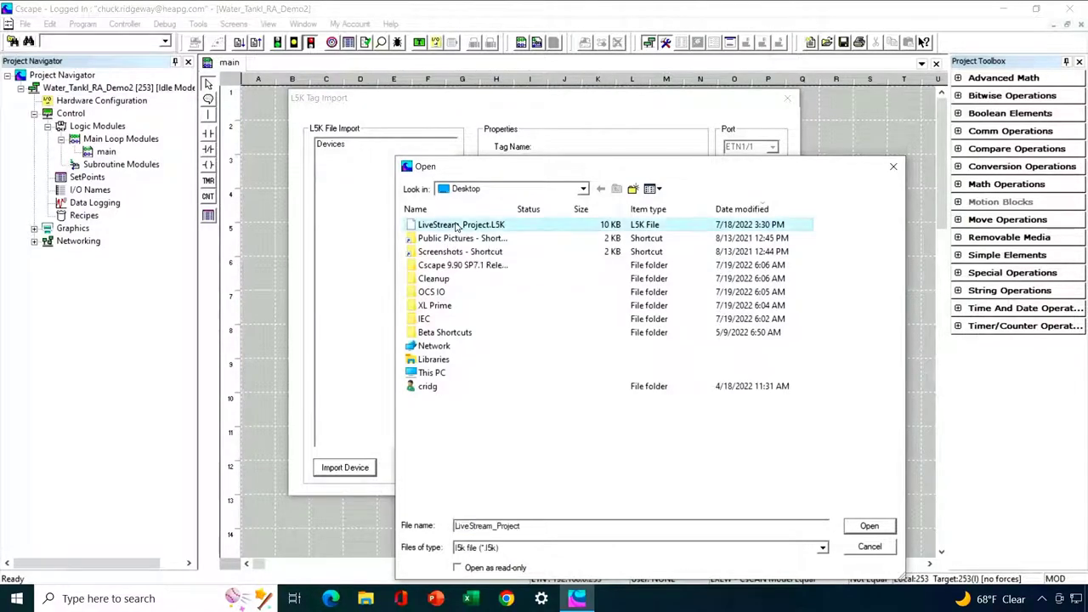
{"action": "left_click", "coordinate": [870, 526]}
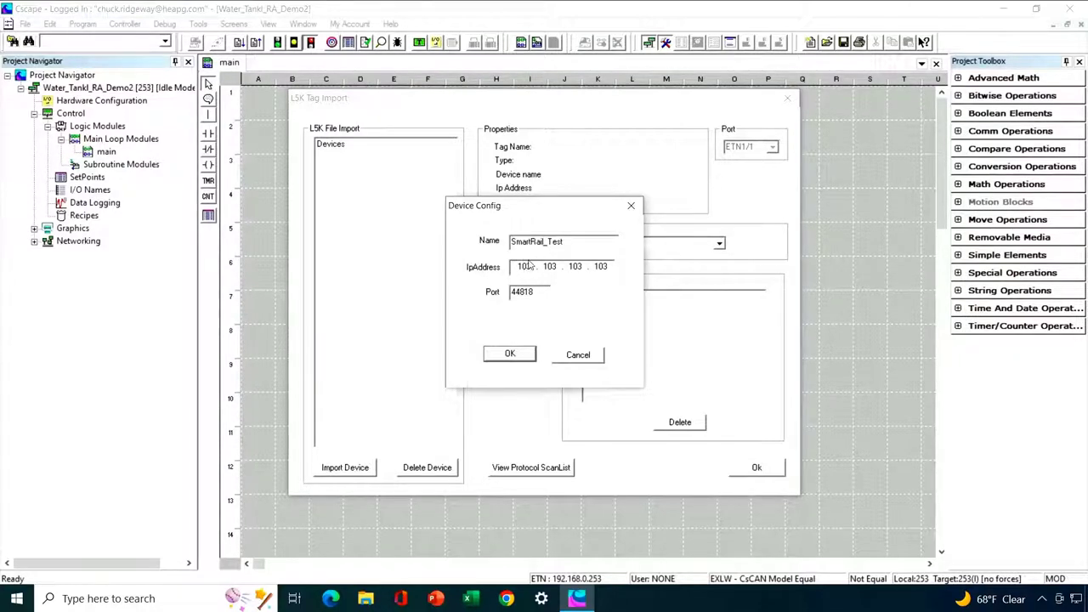
Set the device IpAddress to 192.168.0.10, rename it Rockwell, and confirm.
{"action": "left_click_drag", "start_coordinate": [517, 266], "coordinate": [537, 268]}
{"action": "type", "text": "192.168.0"}
{"action": "key", "text": "period"}
{"action": "type", "text": "10"}
{"action": "left_click_drag", "start_coordinate": [569, 241], "coordinate": [475, 245]}
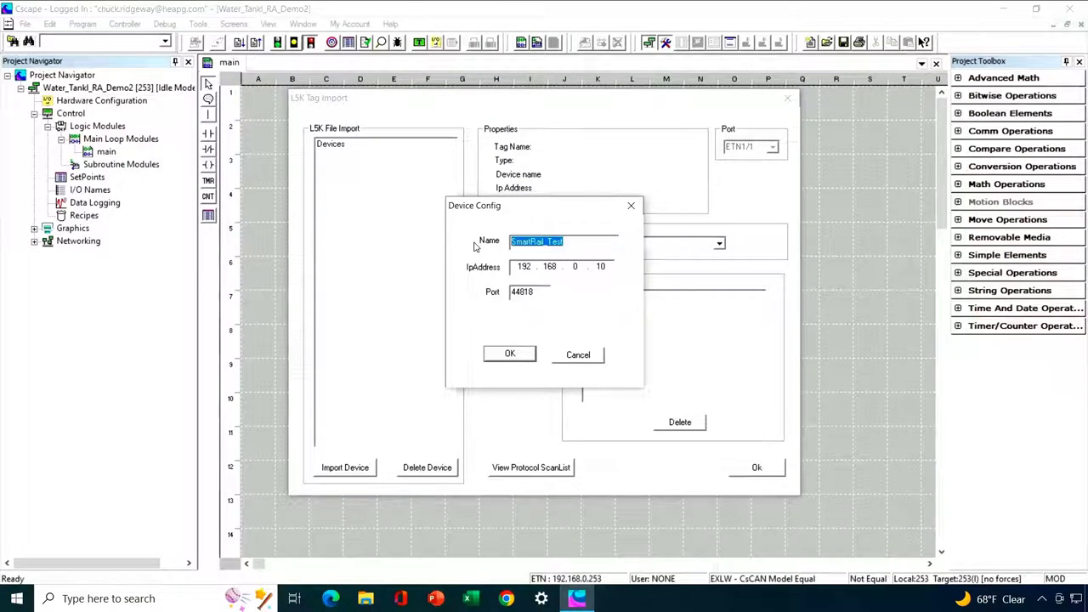
{"action": "type", "text": "Rockw"}
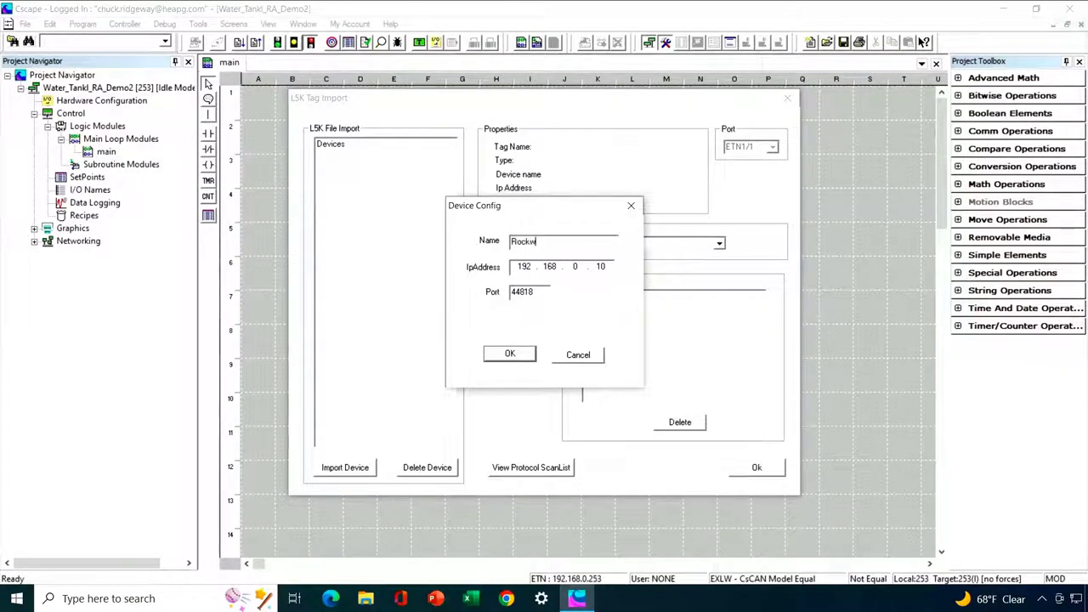
{"action": "type", "text": "ell"}
{"action": "left_click", "coordinate": [508, 356]}
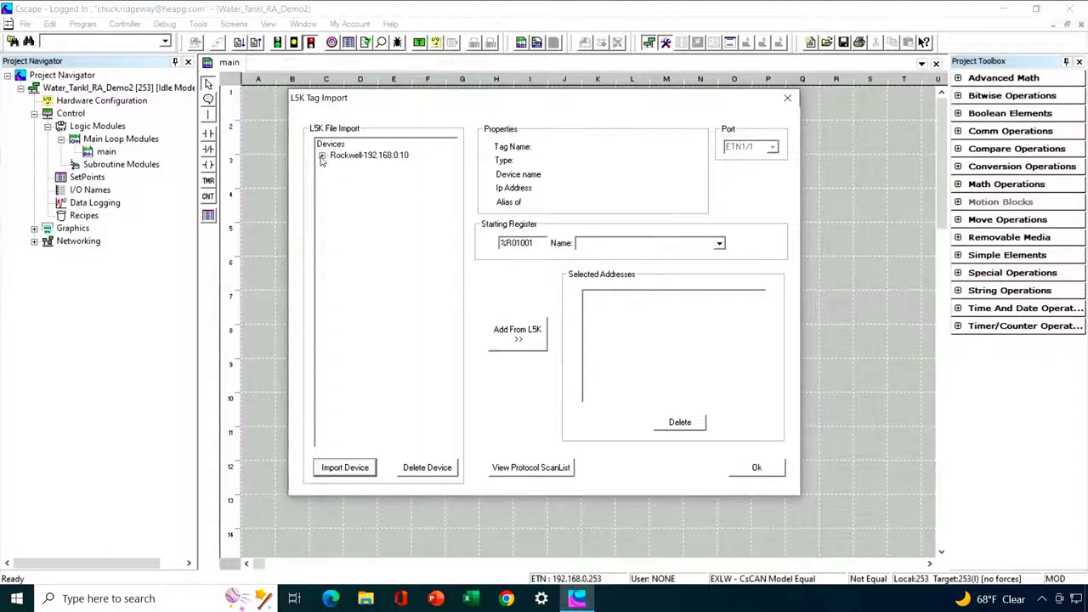
Expand the Rockwell tag groups and add Auto_Mode, Estop and Pump_Run to Selected Addresses.
{"action": "left_click", "coordinate": [322, 156]}
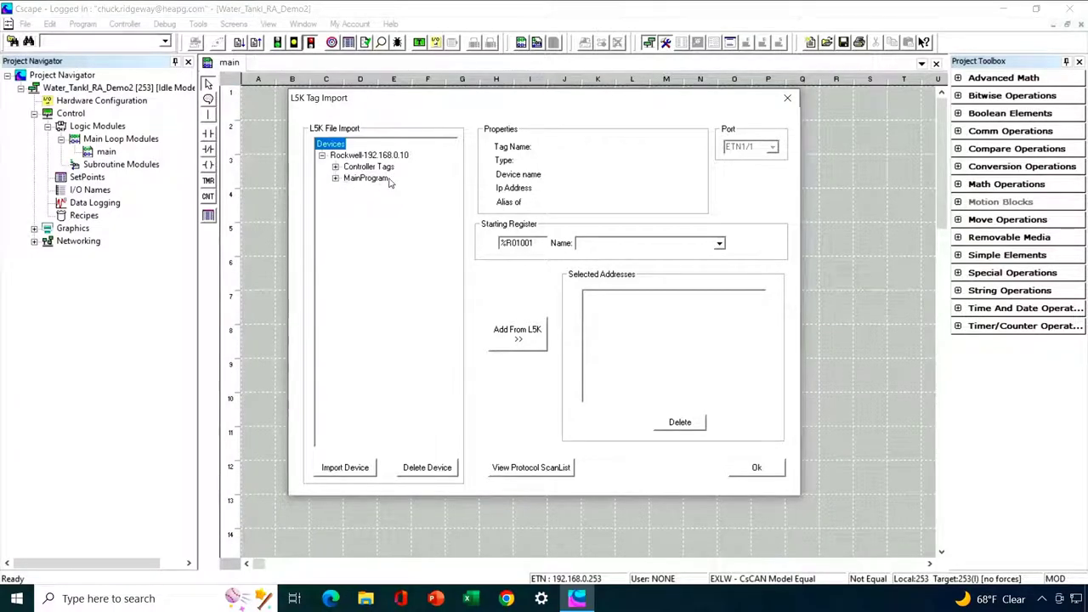
{"action": "left_click", "coordinate": [336, 168]}
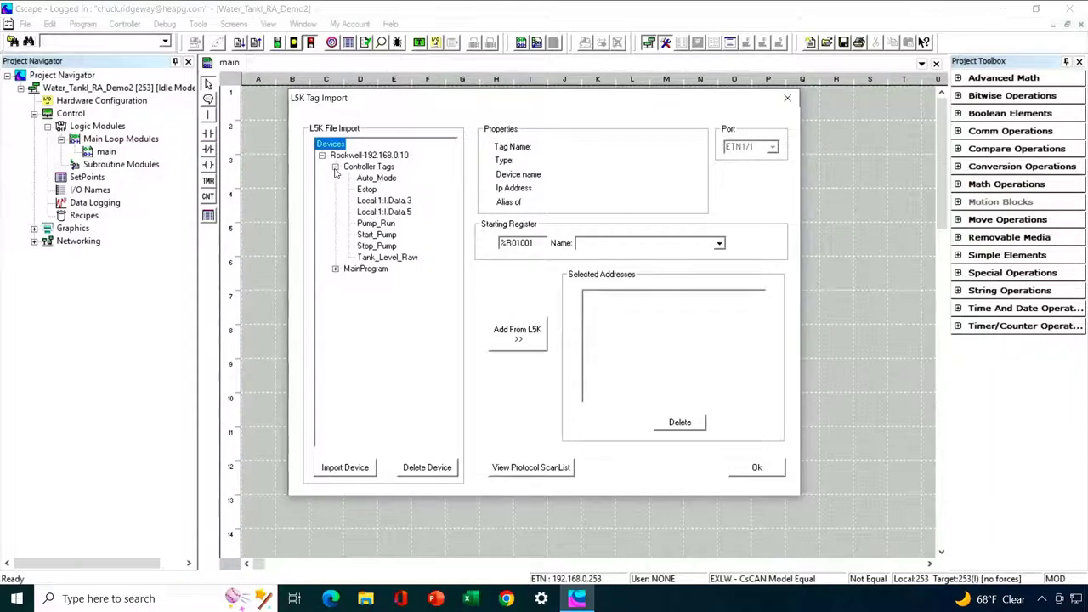
{"action": "left_click", "coordinate": [336, 269]}
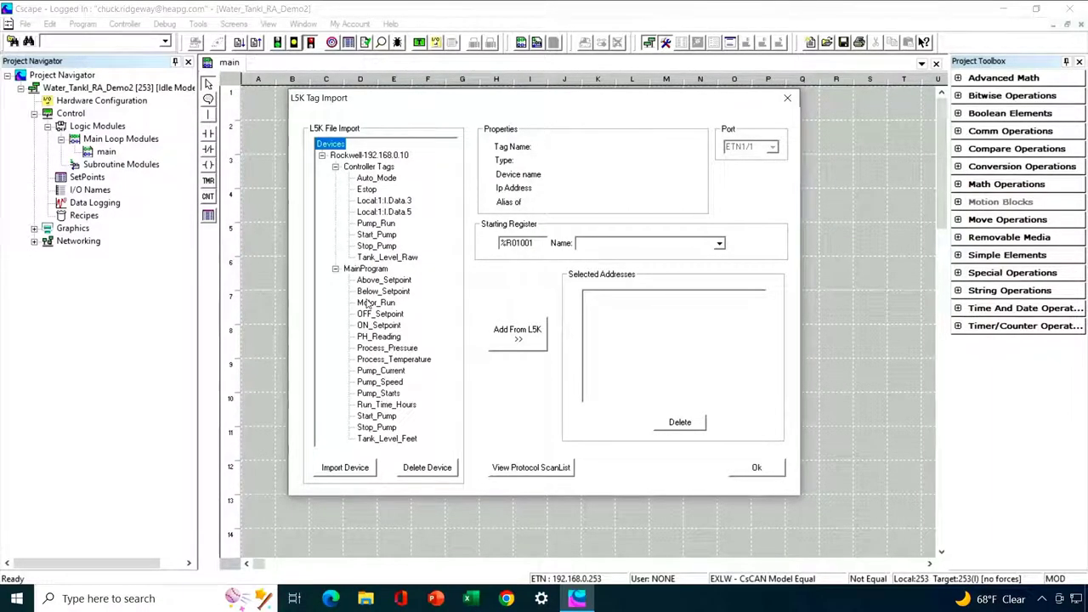
{"action": "left_click", "coordinate": [377, 179]}
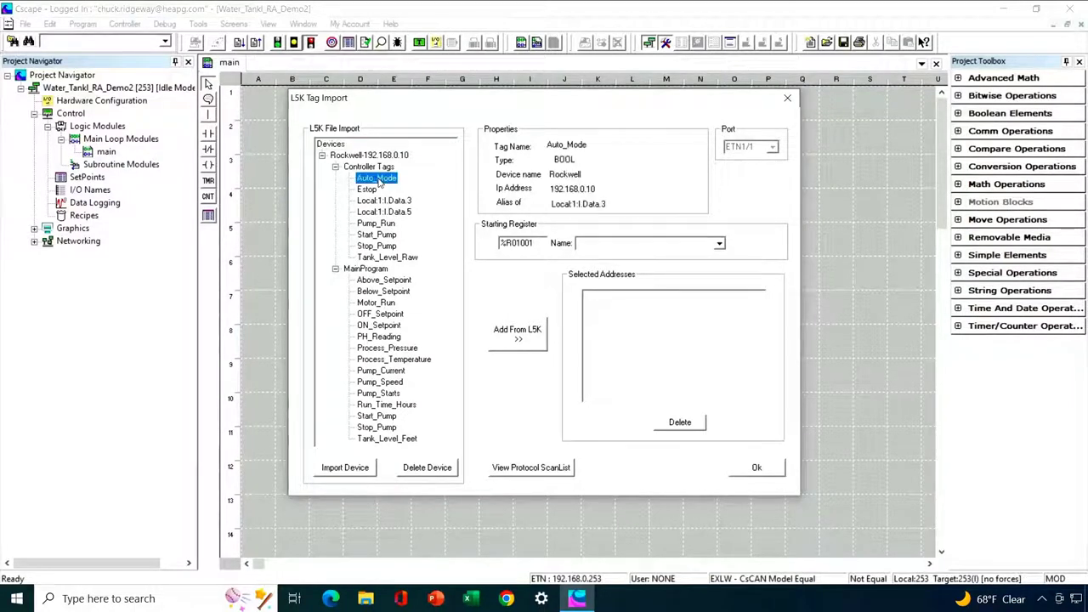
{"action": "left_click", "coordinate": [508, 339]}
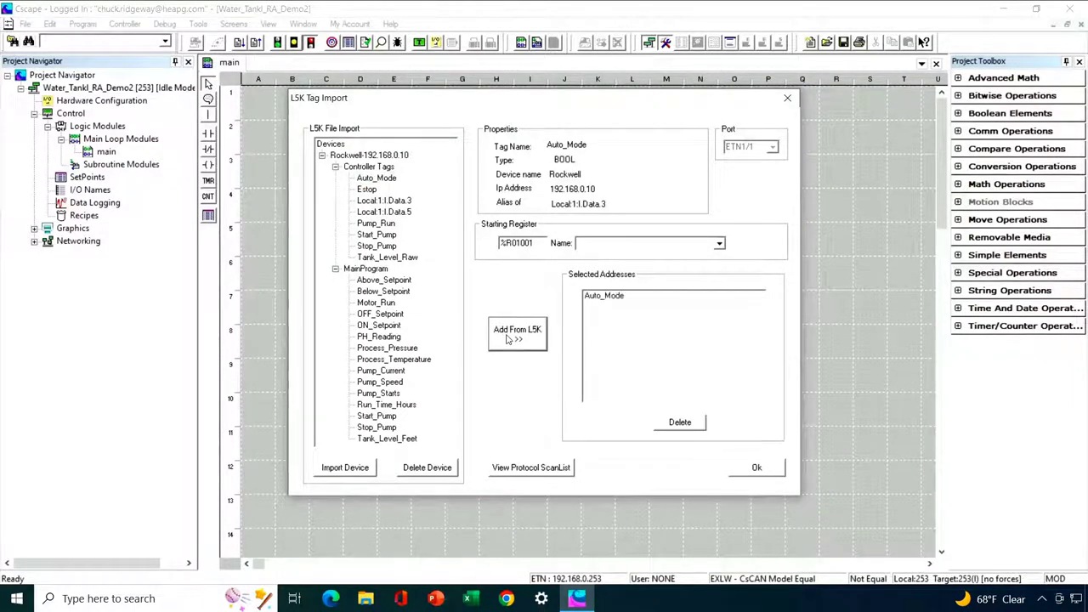
{"action": "left_click", "coordinate": [367, 190]}
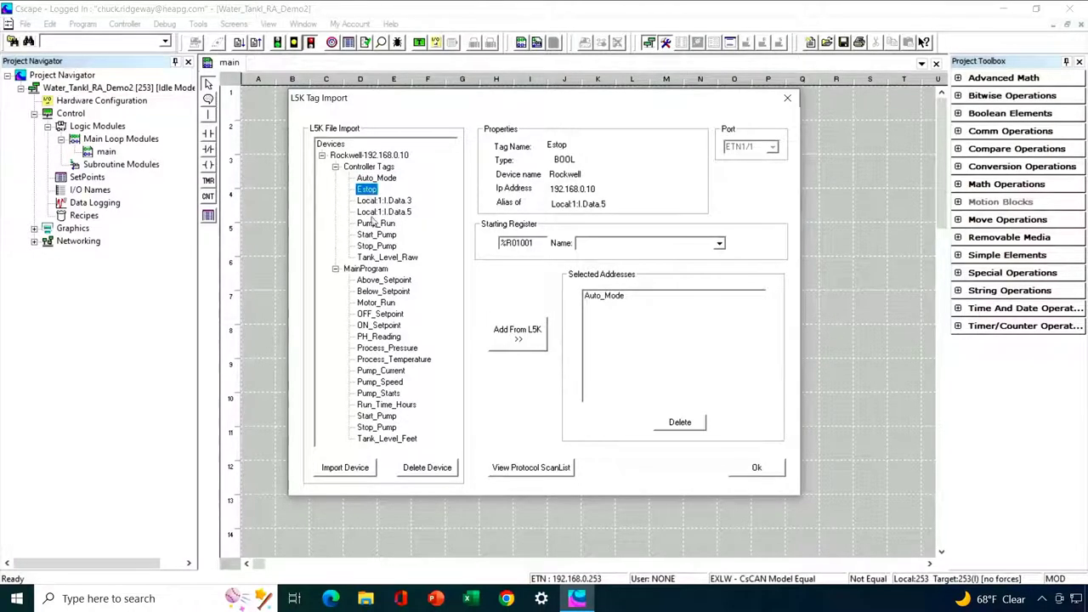
{"action": "left_click", "coordinate": [515, 335]}
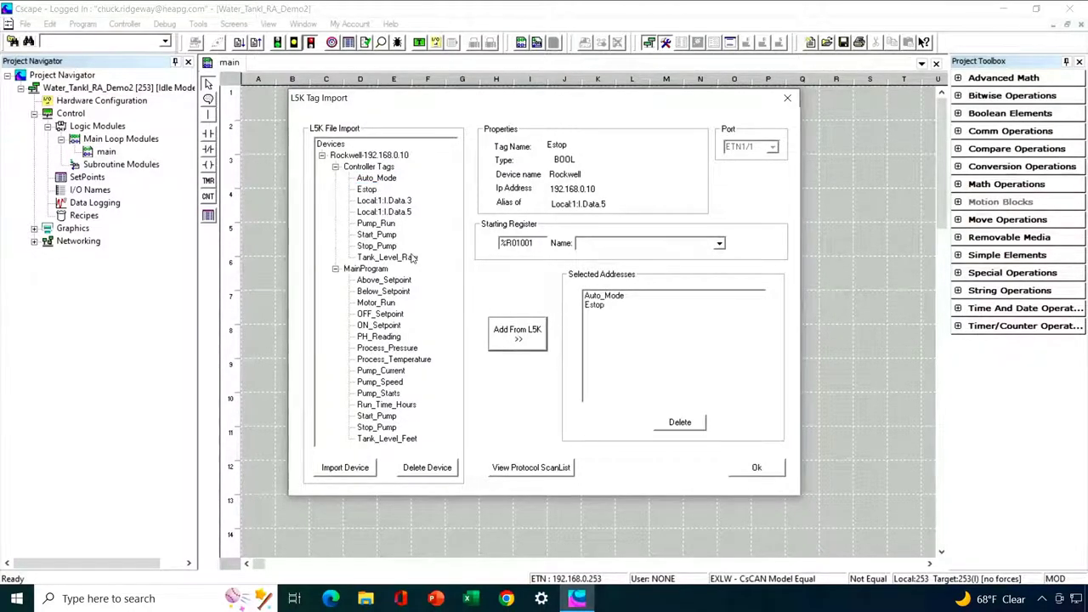
{"action": "left_click", "coordinate": [378, 225]}
{"action": "left_click", "coordinate": [518, 334]}
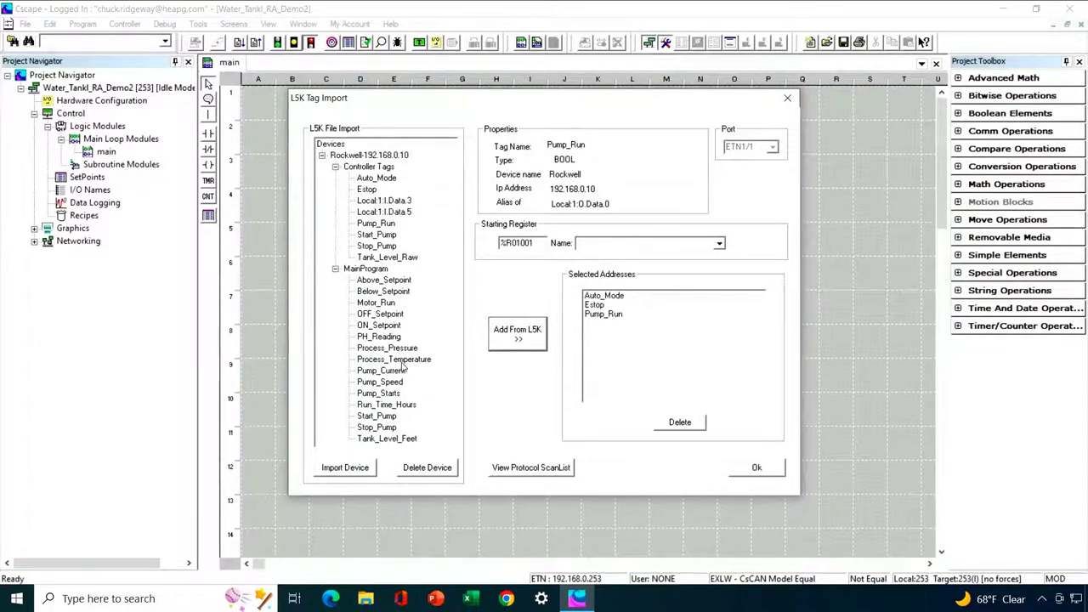
Add OFF_Setpoint, ON_Setpoint and Tank_Level_Feet, then edit the starting register %R01001.
{"action": "left_click", "coordinate": [380, 313]}
{"action": "left_click", "coordinate": [508, 336]}
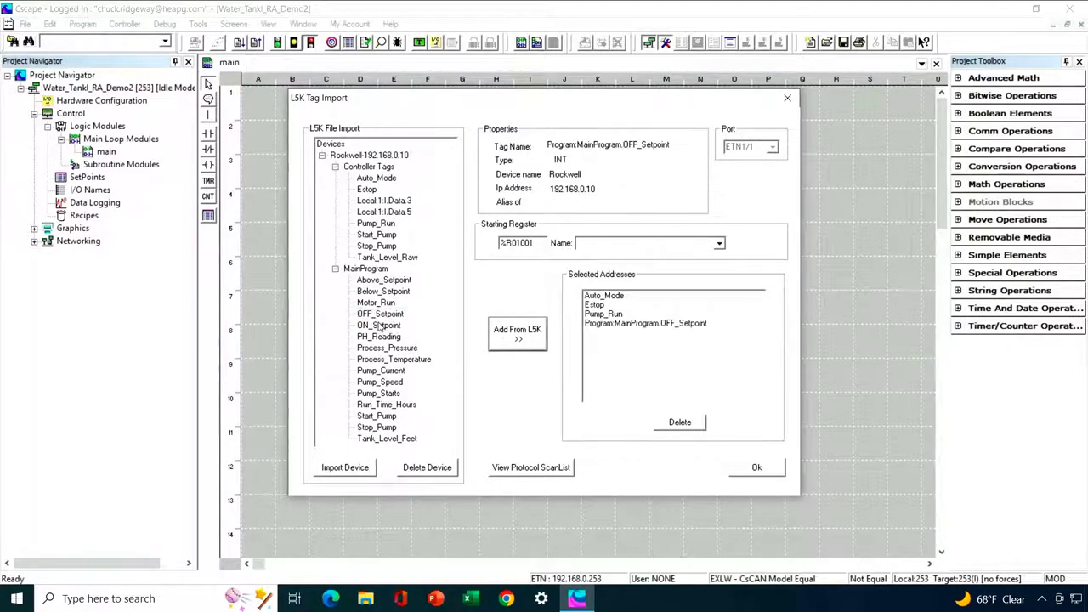
{"action": "left_click", "coordinate": [391, 326]}
{"action": "left_click", "coordinate": [493, 343]}
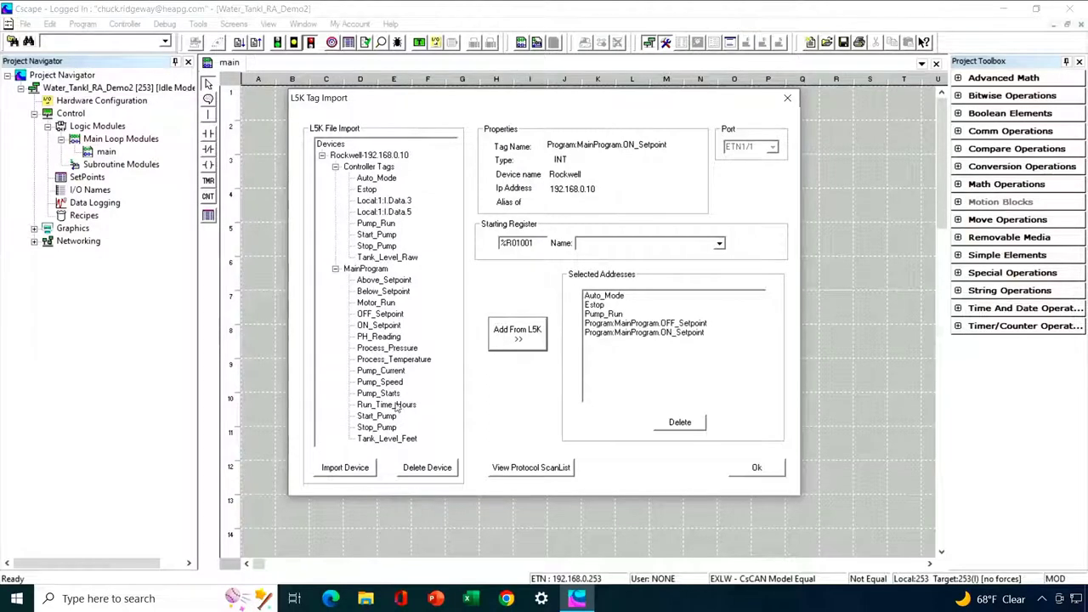
{"action": "left_click", "coordinate": [391, 438]}
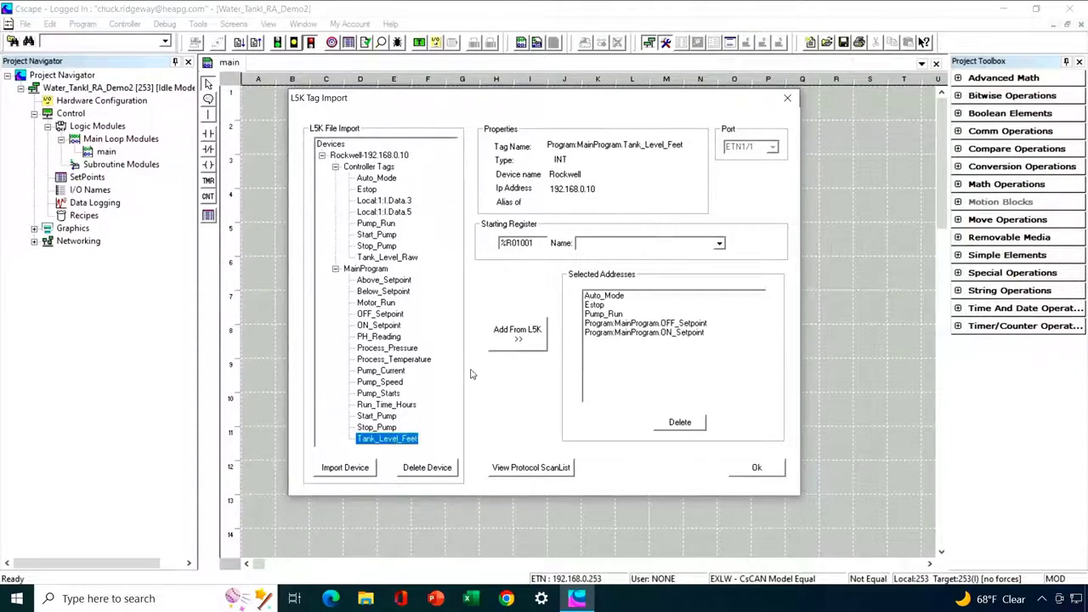
{"action": "left_click", "coordinate": [503, 342]}
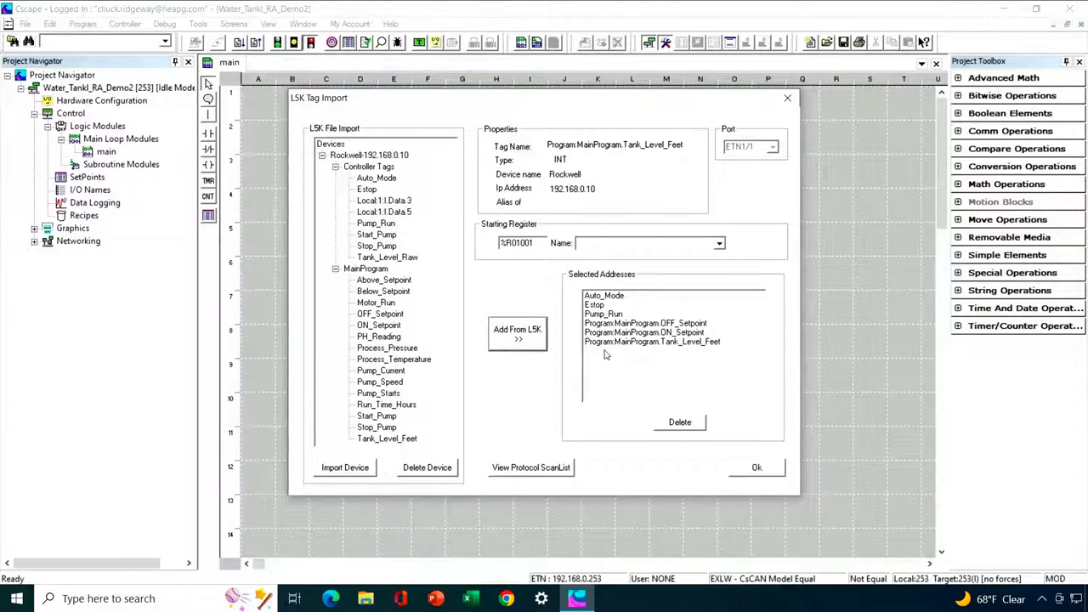
{"action": "left_click", "coordinate": [539, 243]}
Finish the L5K tag import and accept the alphabetical tag mapping notice.
{"action": "left_click", "coordinate": [757, 469]}
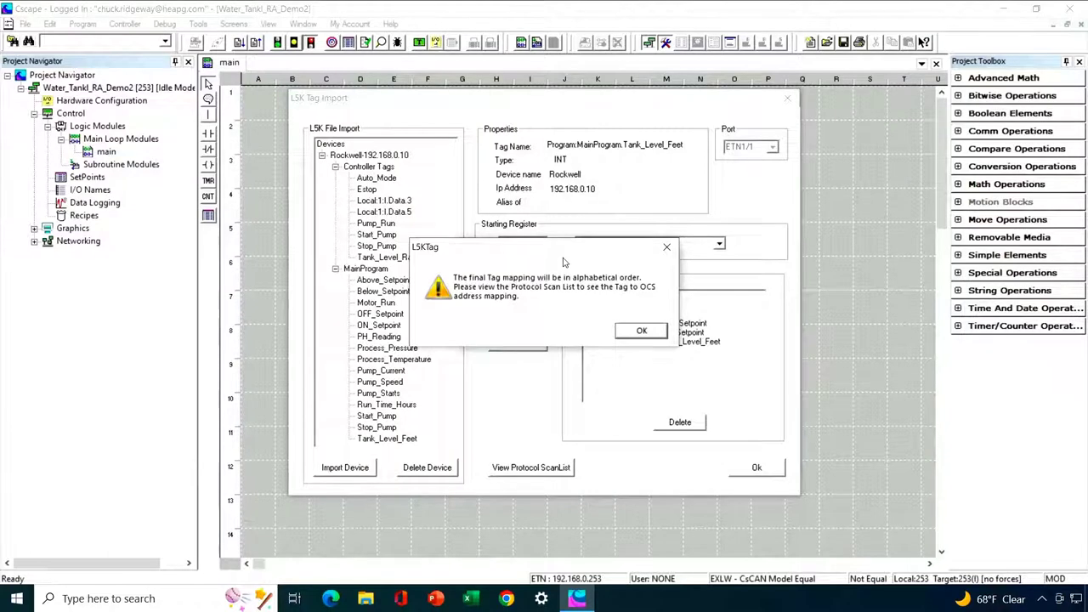
{"action": "left_click_drag", "start_coordinate": [565, 248], "coordinate": [660, 379]}
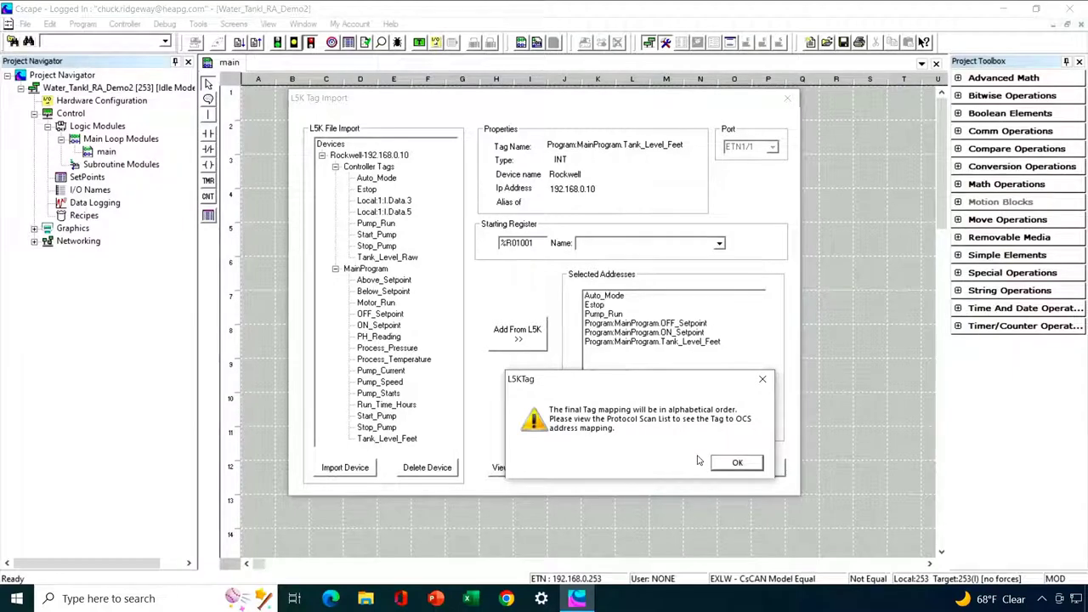
{"action": "left_click", "coordinate": [729, 464]}
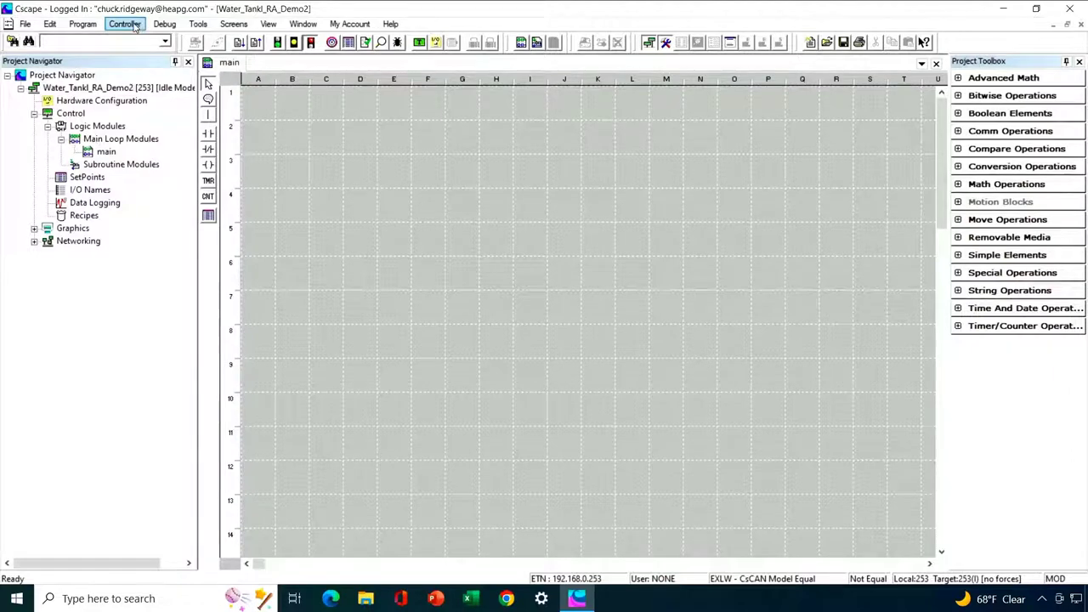
Reopen the L5K Tag Import dialog from the Program menu.
{"action": "left_click", "coordinate": [83, 24]}
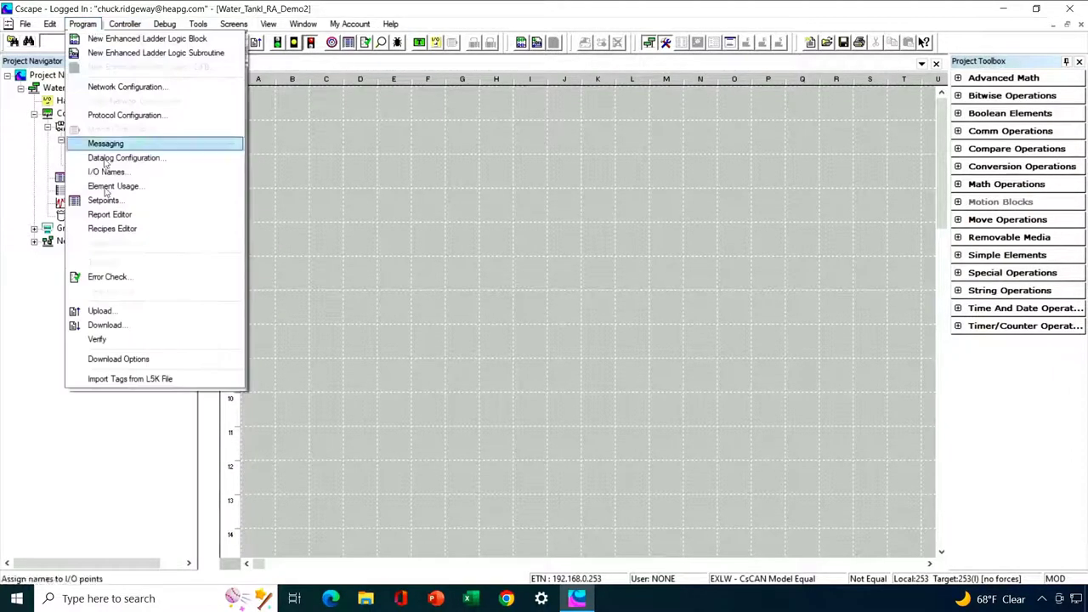
{"action": "left_click", "coordinate": [129, 379]}
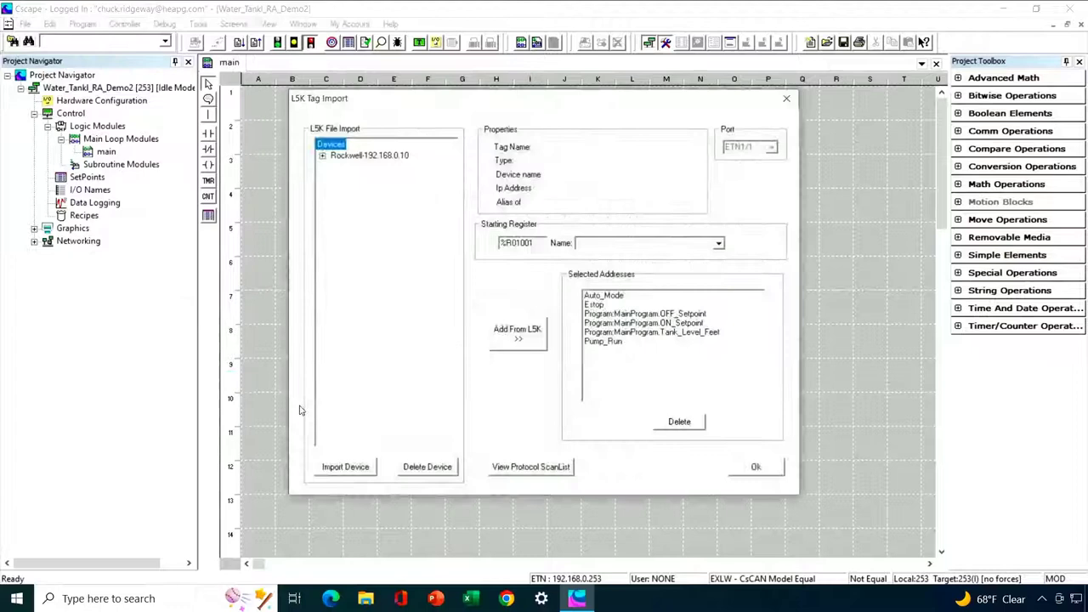
Open View Protocol ScanList to review the six imported Rockwell tags.
{"action": "left_click", "coordinate": [548, 468]}
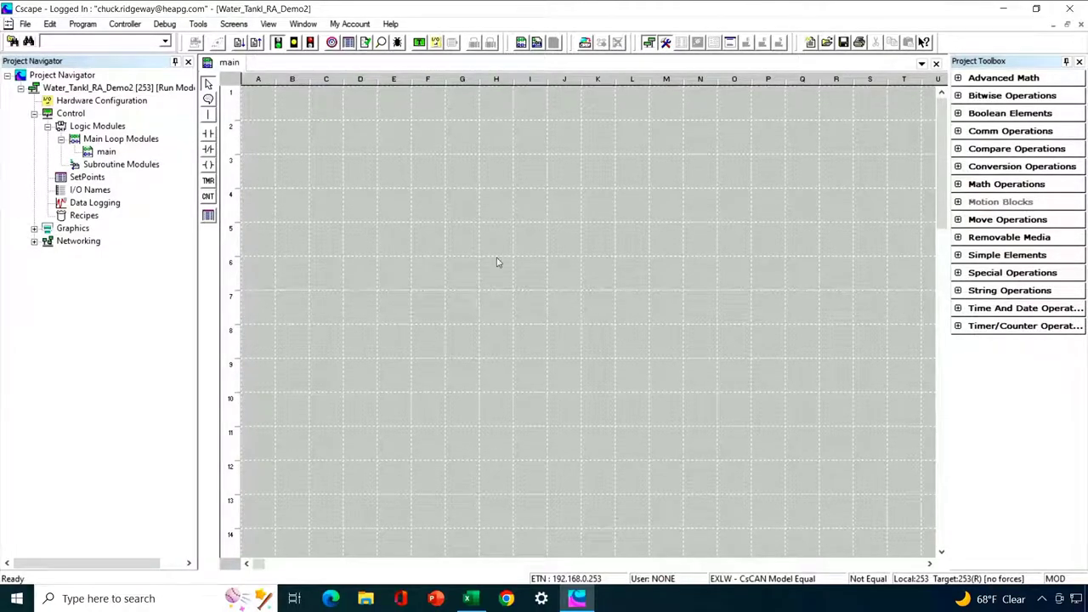
{"action": "left_click", "coordinate": [96, 27]}
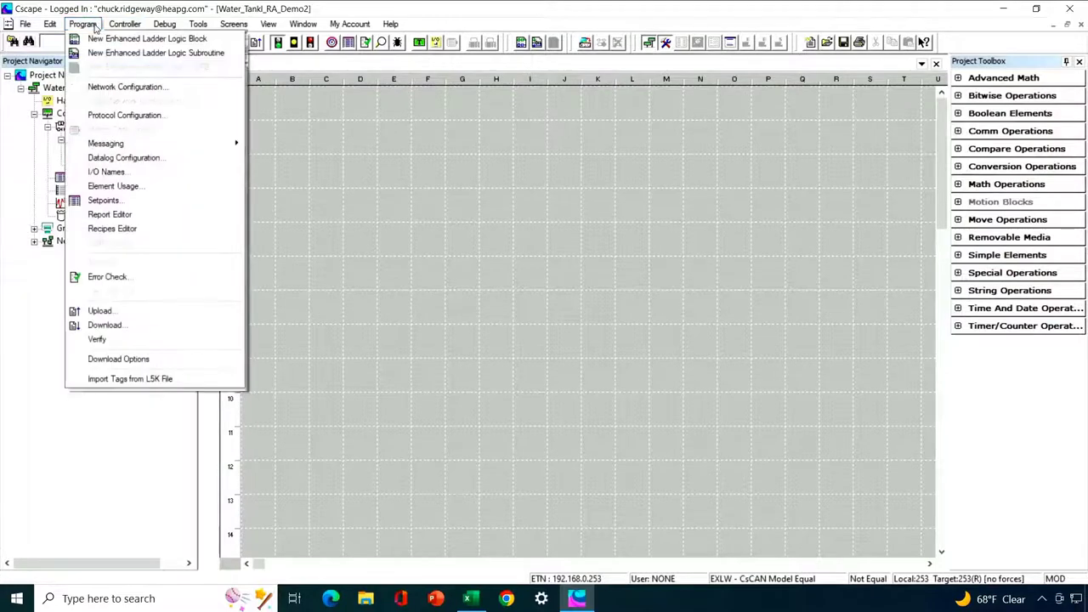
{"action": "left_click", "coordinate": [96, 172]}
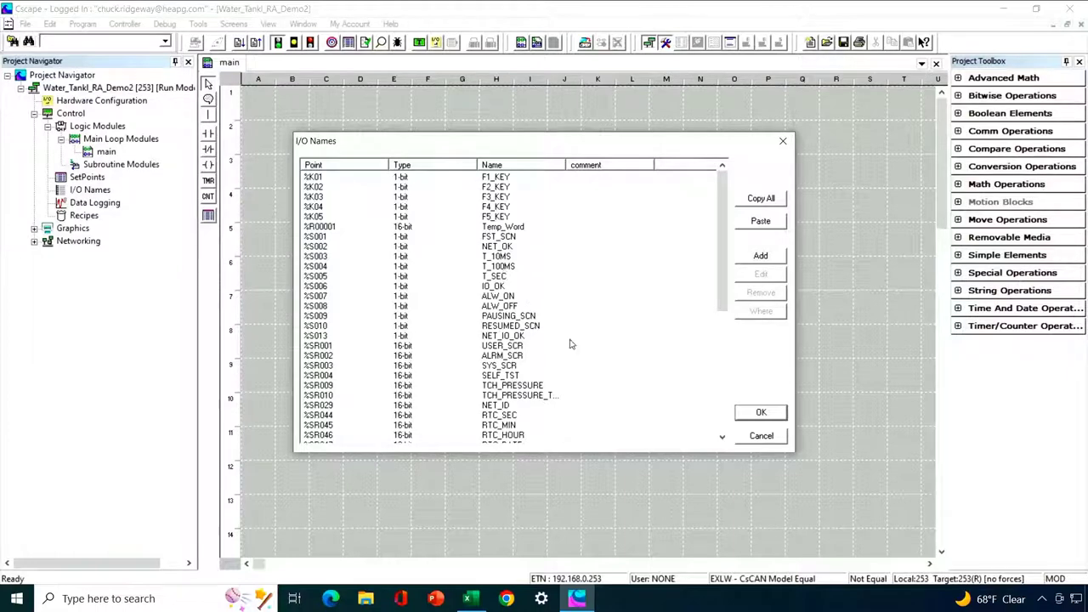
{"action": "left_click", "coordinate": [761, 437]}
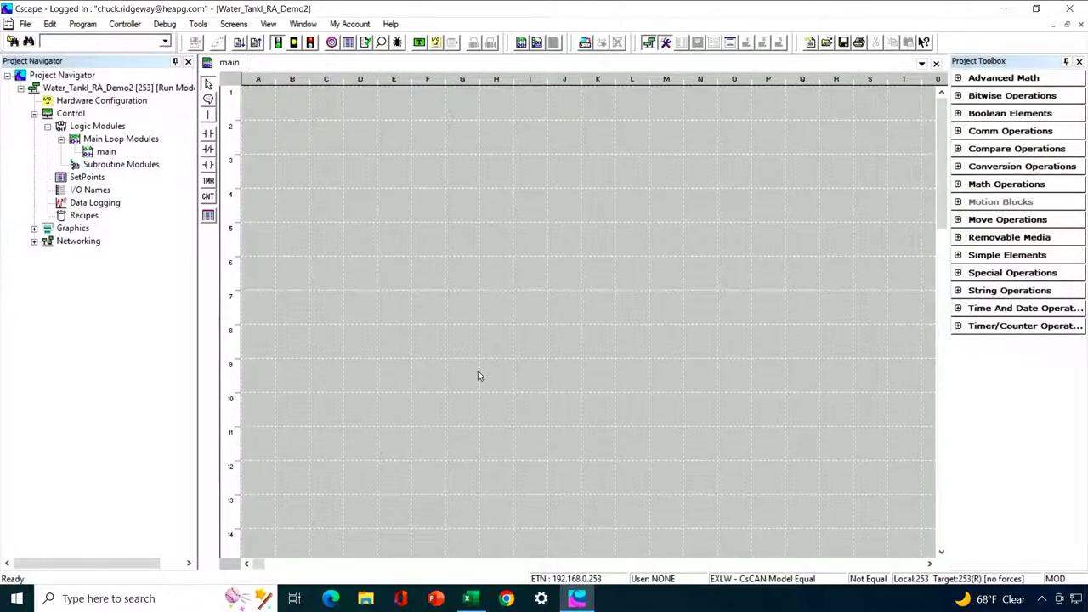
Switch to the LiveStream_Project-Tags workbook window in Excel.
{"action": "left_click", "coordinate": [480, 602]}
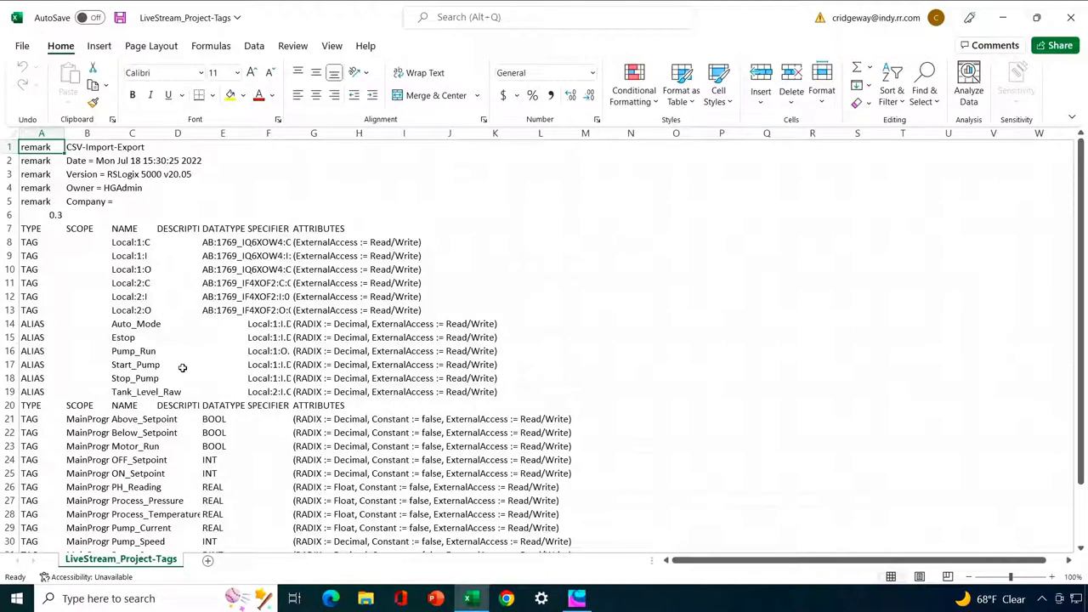
Add Sheet1 and enter the headings Address, Size, Name and Comment in I4:L4.
{"action": "left_click", "coordinate": [207, 561]}
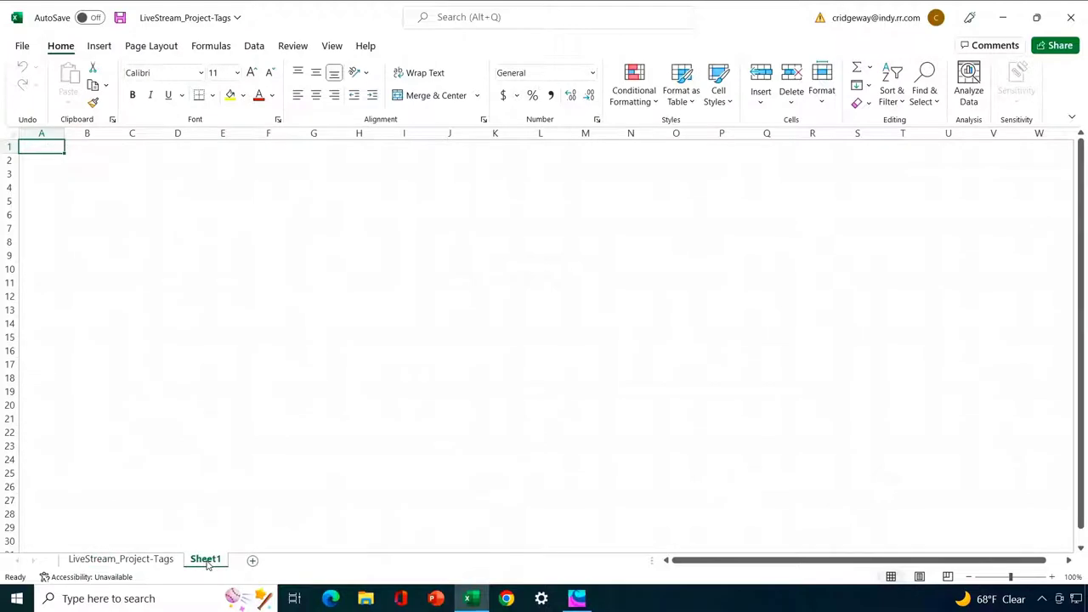
{"action": "left_click", "coordinate": [405, 189]}
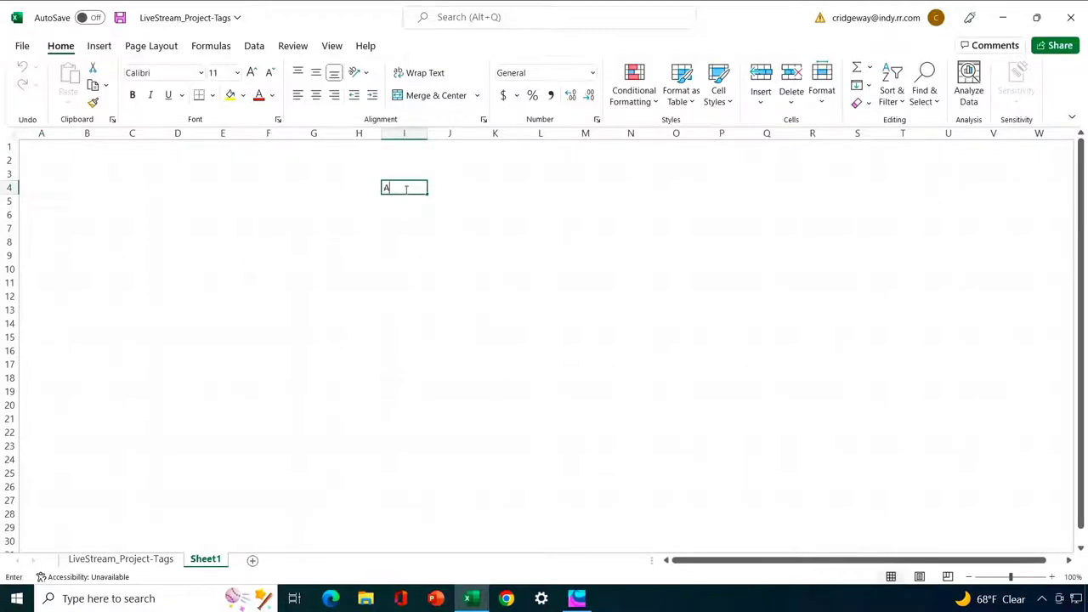
{"action": "type", "text": "Address"}
{"action": "key", "text": "Tab"}
{"action": "type", "text": "Size"}
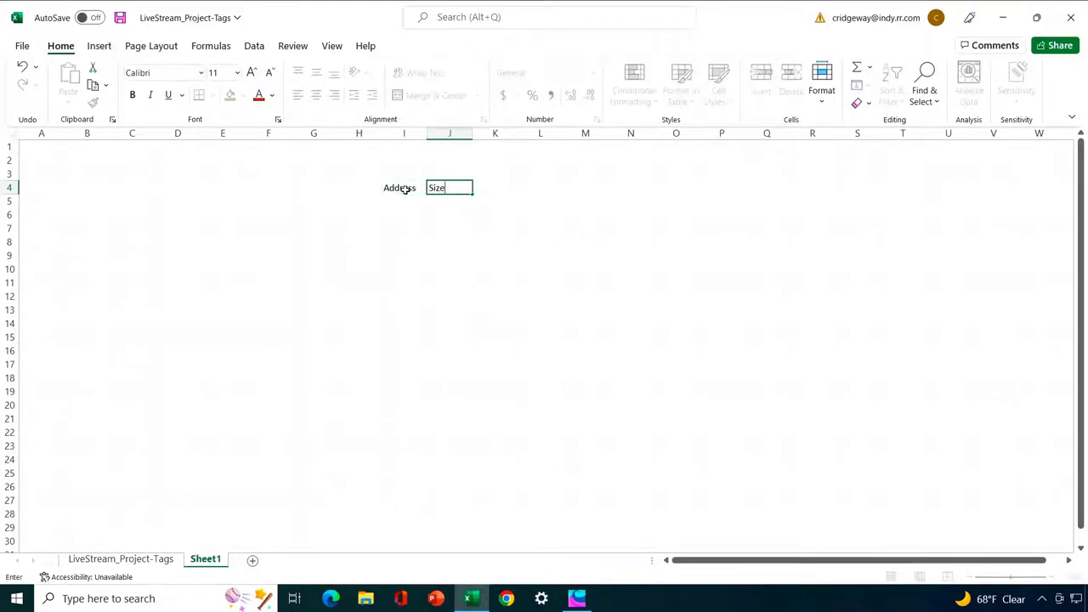
{"action": "key", "text": "Tab"}
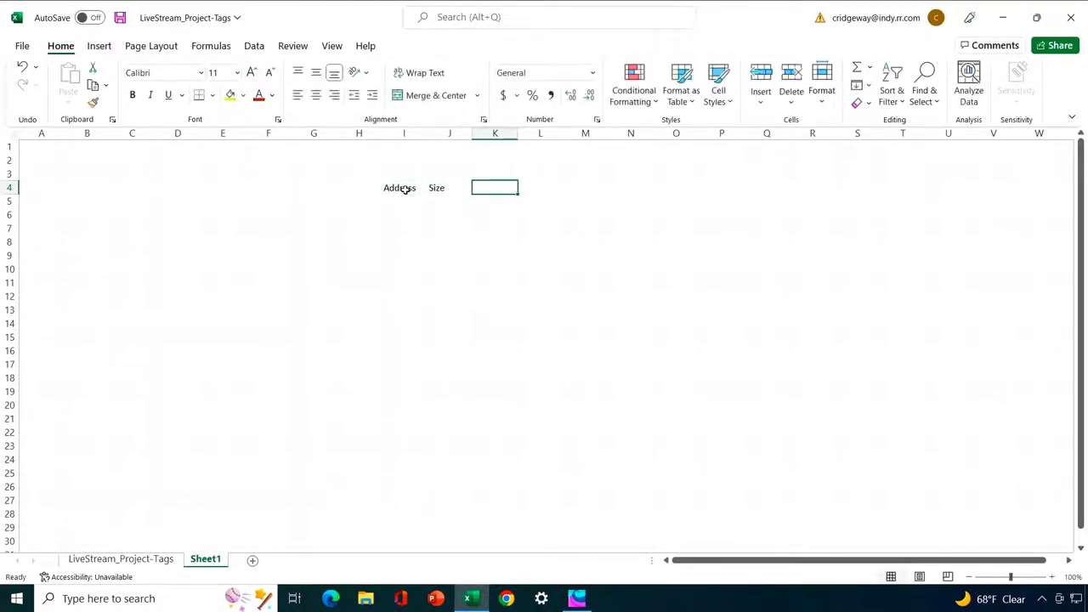
{"action": "type", "text": "Name"}
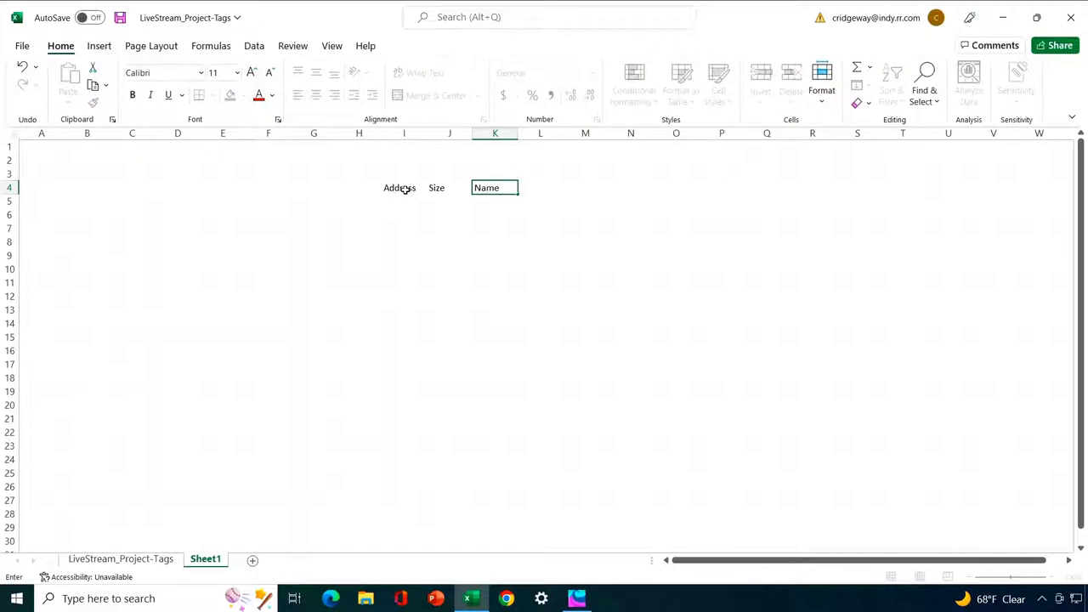
{"action": "key", "text": "Tab"}
{"action": "type", "text": "Com"}
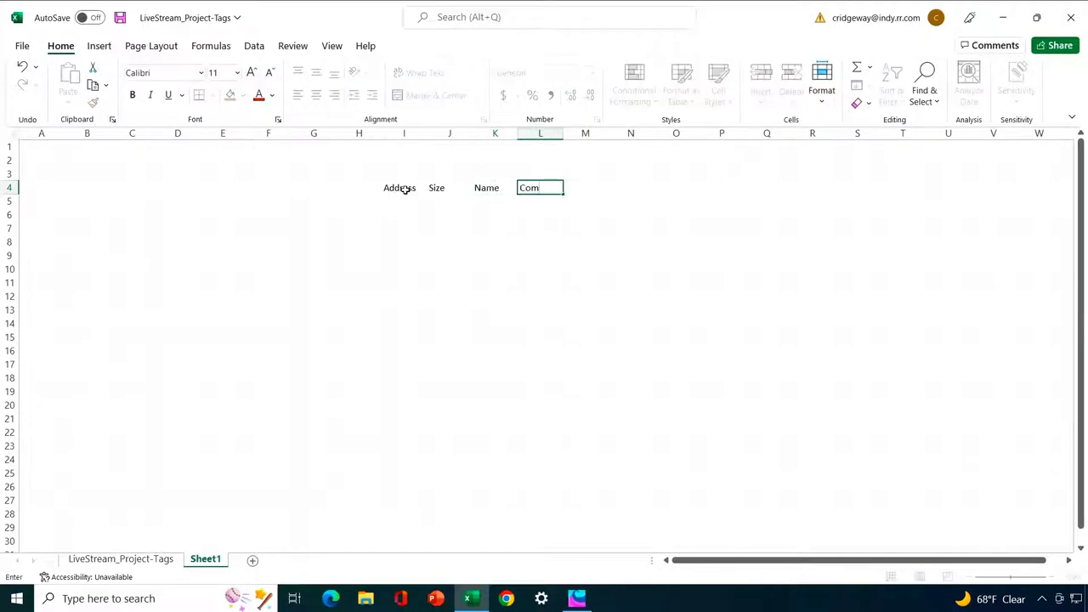
{"action": "key", "text": "Return"}
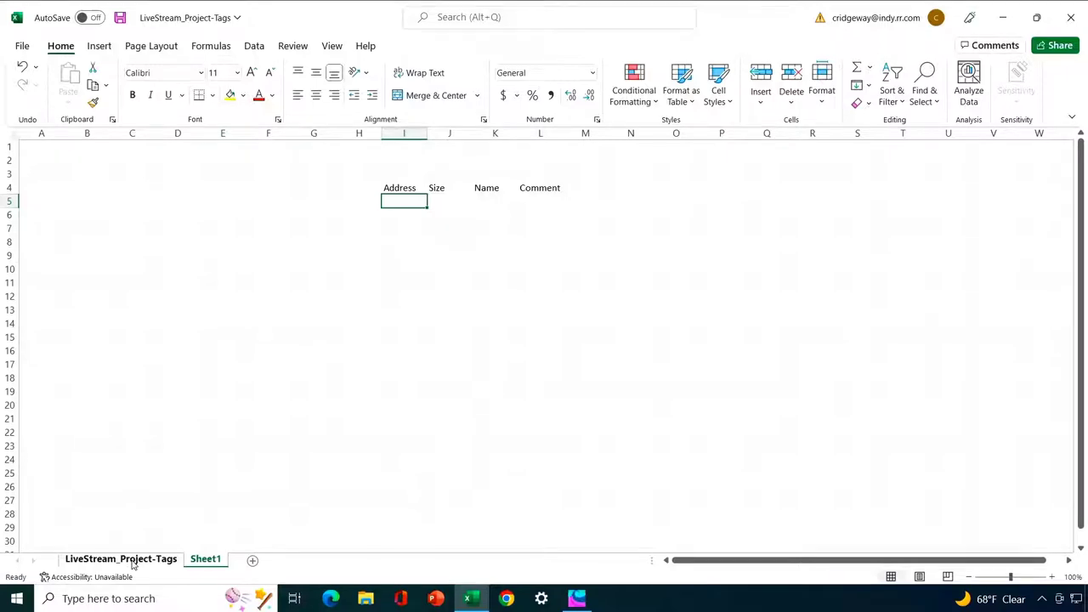
Copy the Auto_Mode, Estop and Pump_Run alias rows (C14:F16) into Sheet1 starting at B6.
{"action": "left_click", "coordinate": [134, 560]}
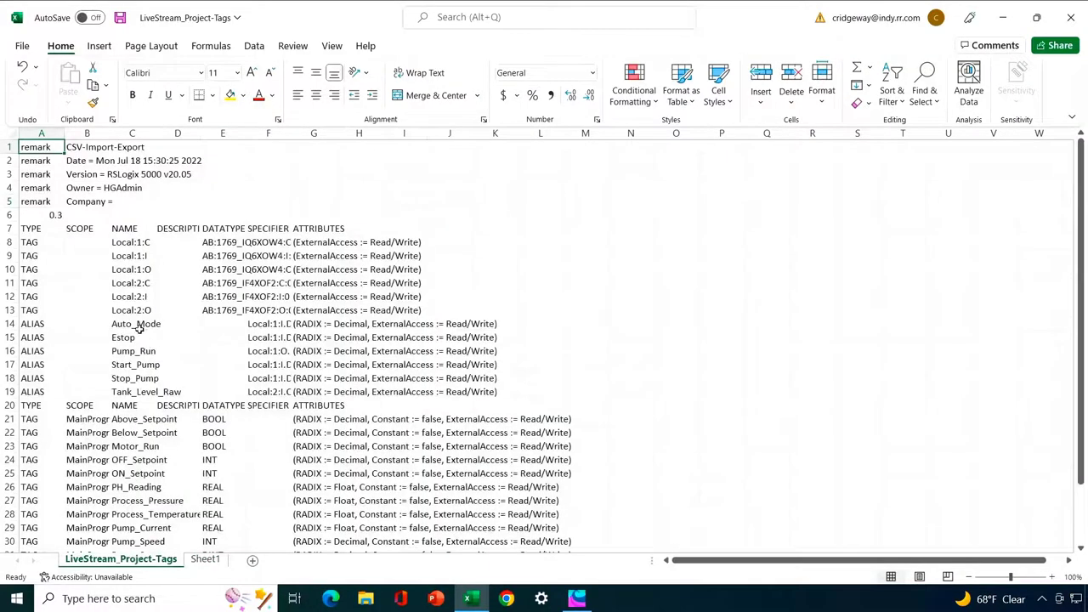
{"action": "left_click_drag", "start_coordinate": [139, 327], "coordinate": [259, 354]}
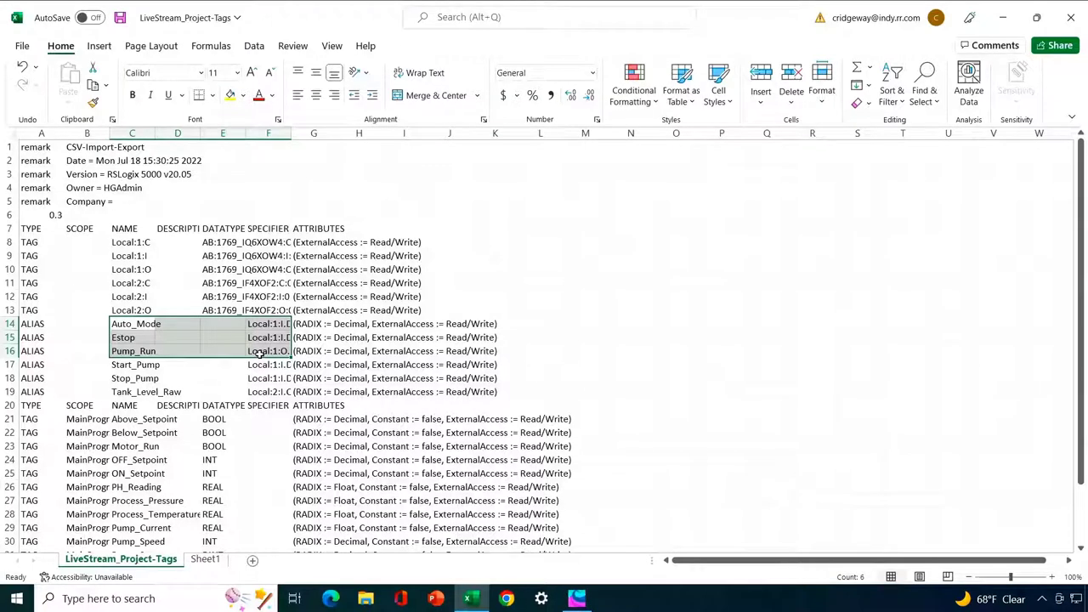
{"action": "left_click_drag", "start_coordinate": [259, 354], "coordinate": [259, 353]}
{"action": "right_click", "coordinate": [158, 346]}
{"action": "left_click", "coordinate": [212, 188]}
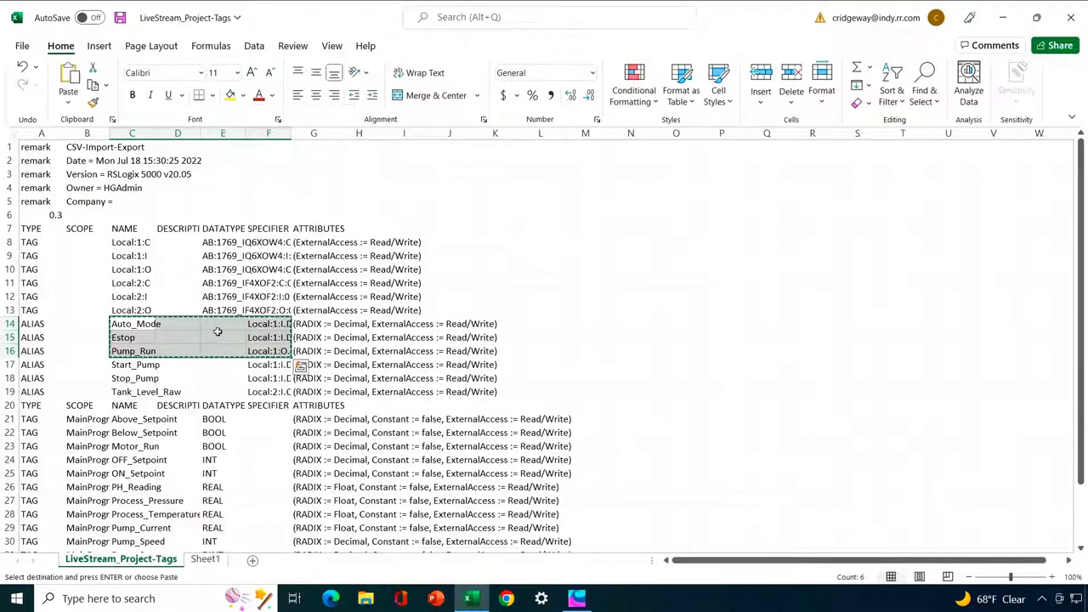
{"action": "left_click", "coordinate": [205, 558]}
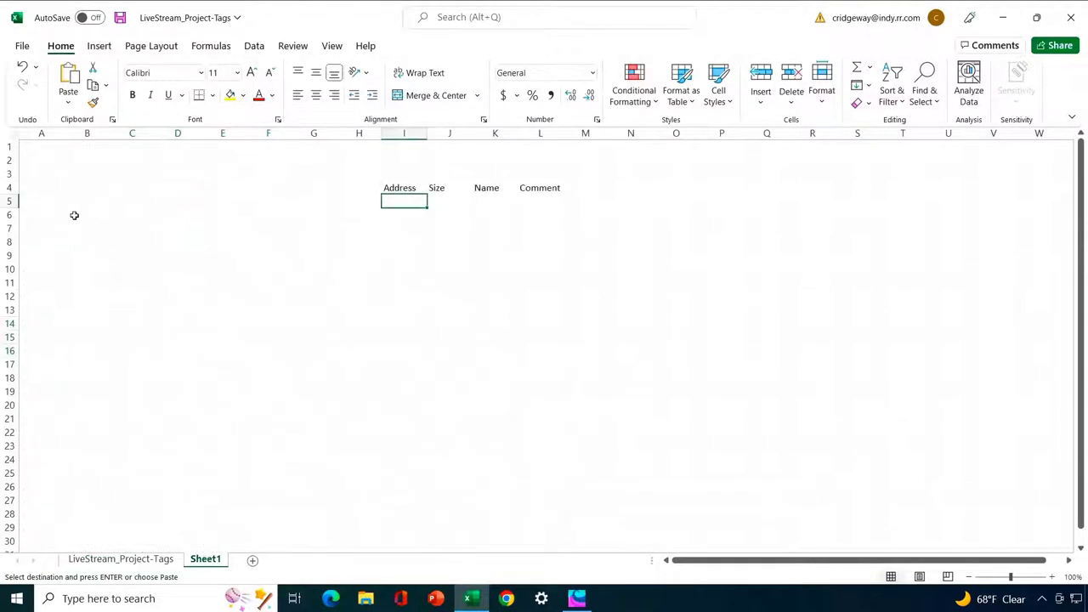
{"action": "left_click", "coordinate": [74, 215]}
{"action": "right_click", "coordinate": [74, 215]}
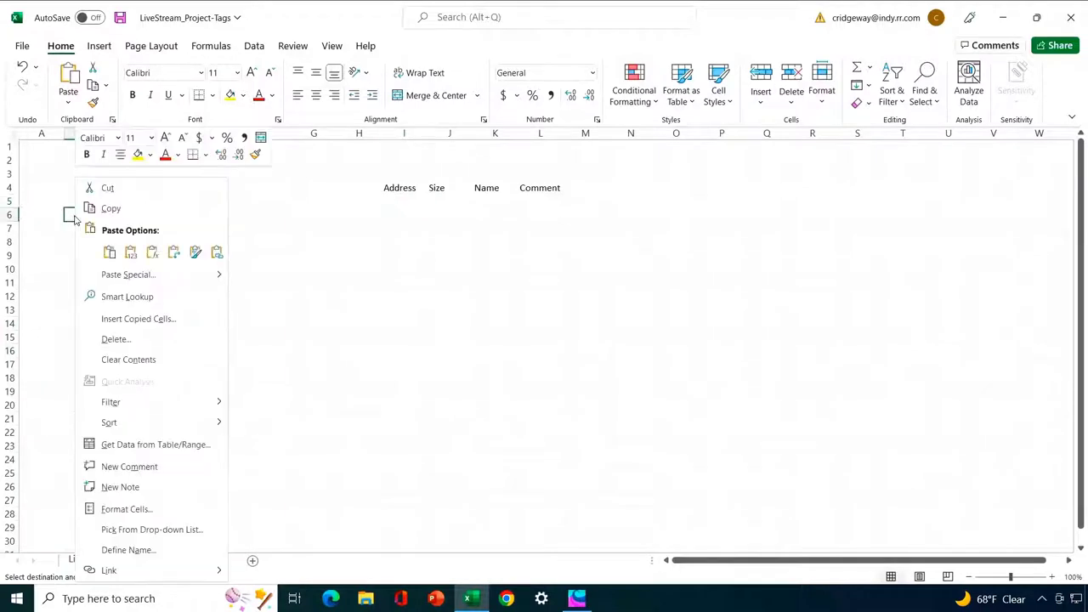
{"action": "left_click", "coordinate": [111, 253]}
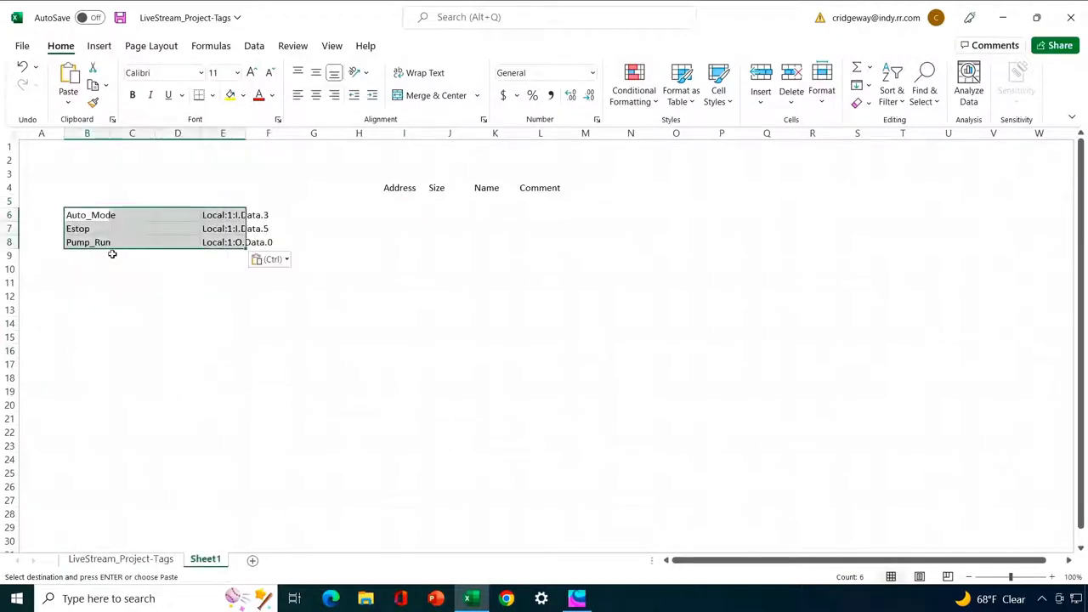
{"action": "left_click", "coordinate": [153, 558]}
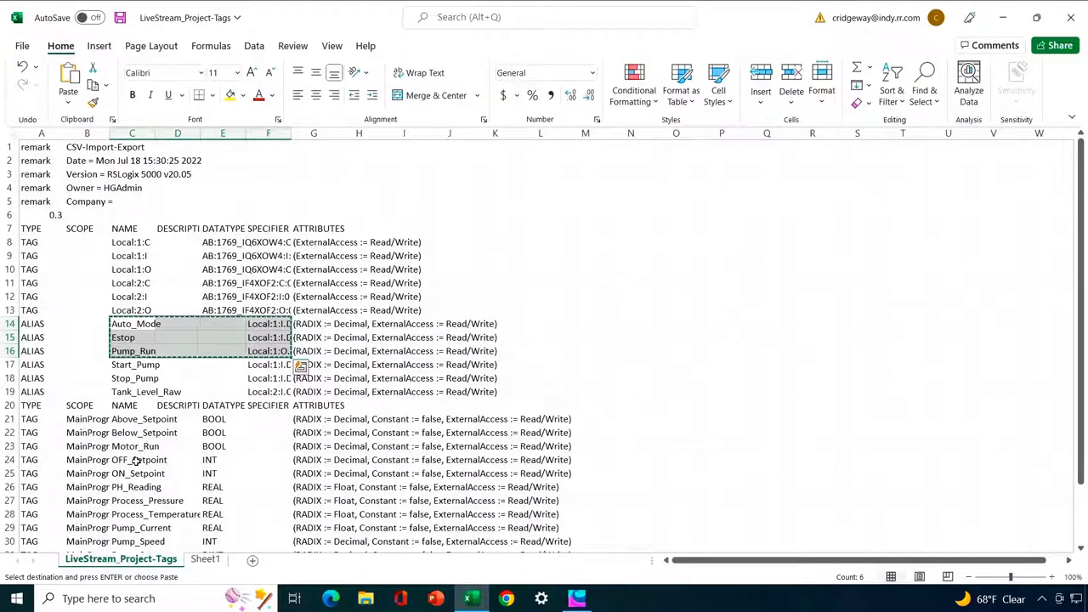
Copy the OFF_Setpoint and ON_Setpoint tag rows into Sheet1 starting at B11.
{"action": "left_click_drag", "start_coordinate": [136, 460], "coordinate": [205, 474]}
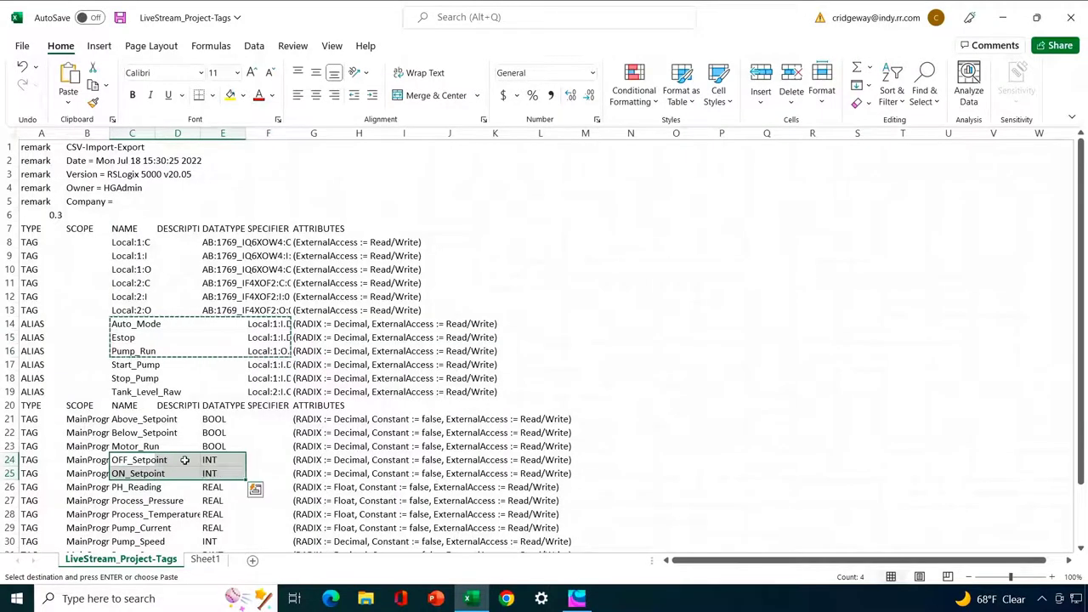
{"action": "right_click", "coordinate": [187, 466]}
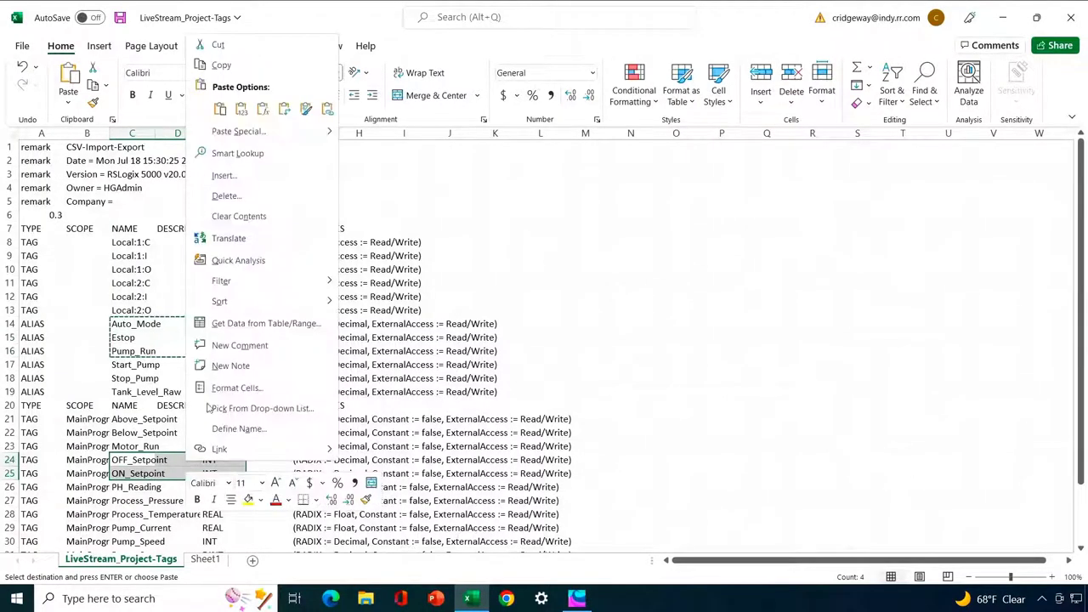
{"action": "left_click", "coordinate": [212, 66]}
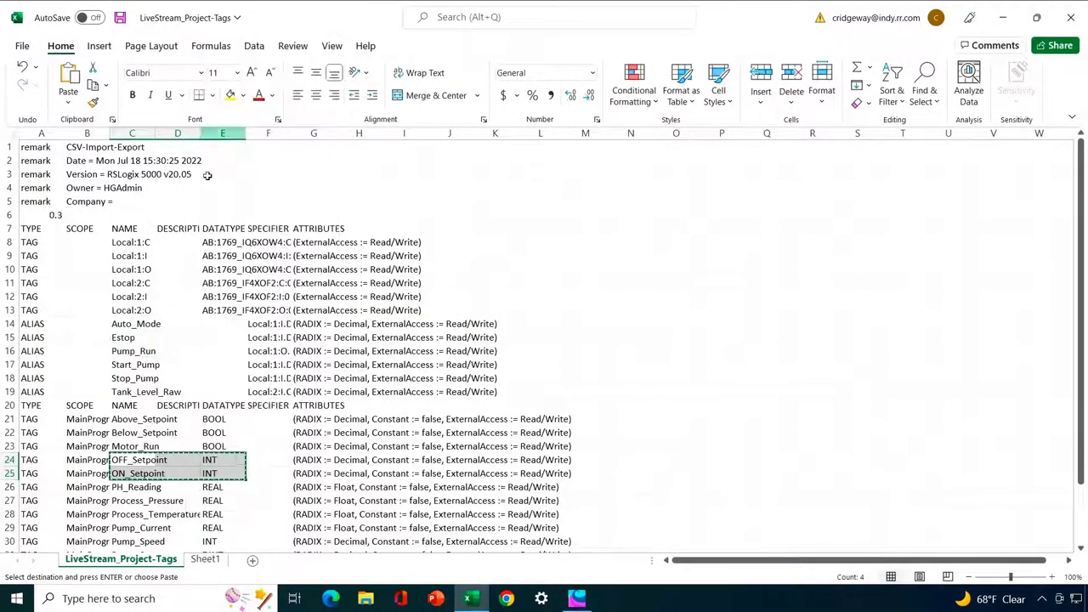
{"action": "left_click", "coordinate": [206, 559]}
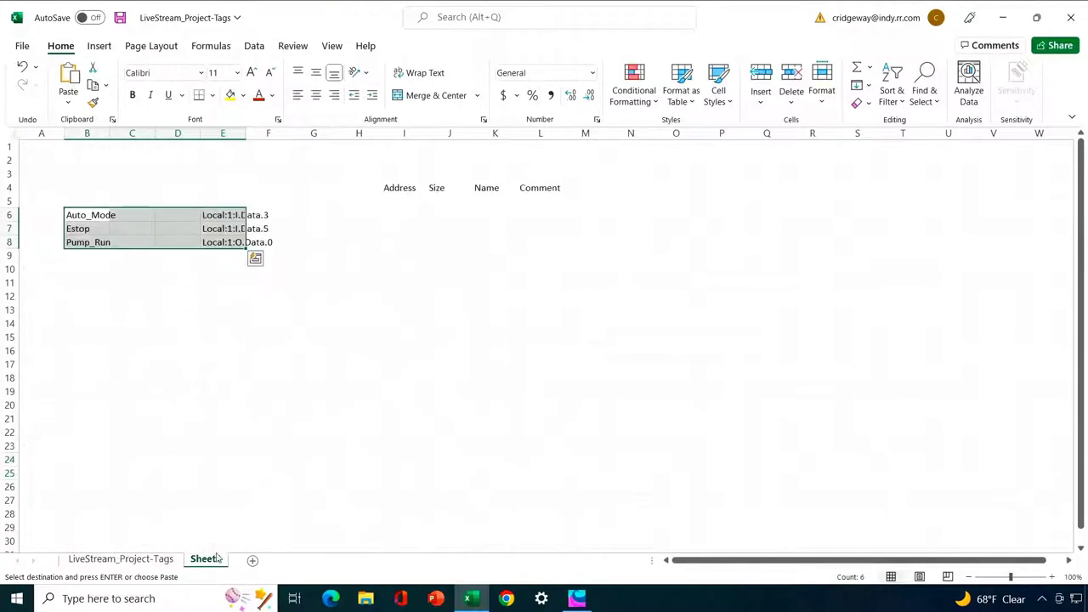
{"action": "left_click", "coordinate": [101, 282]}
{"action": "right_click", "coordinate": [102, 283]}
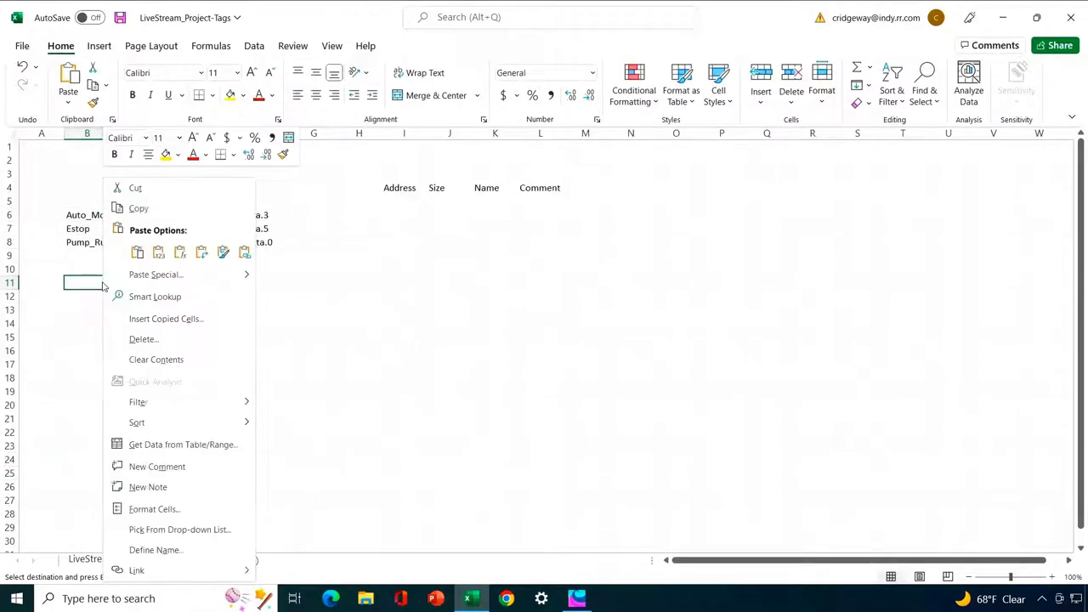
{"action": "left_click", "coordinate": [137, 252]}
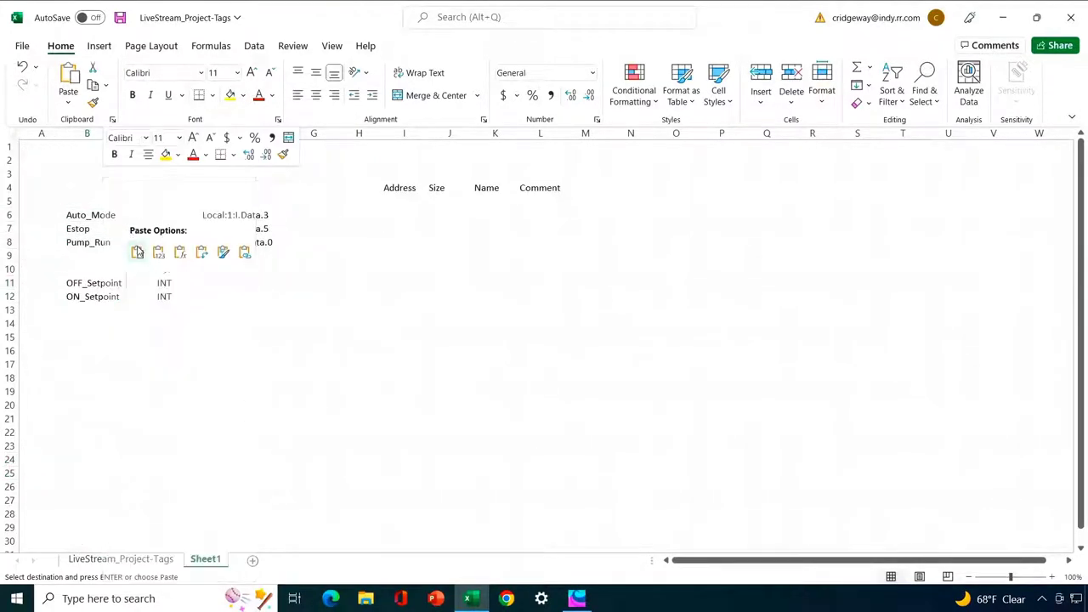
{"action": "left_click", "coordinate": [144, 561]}
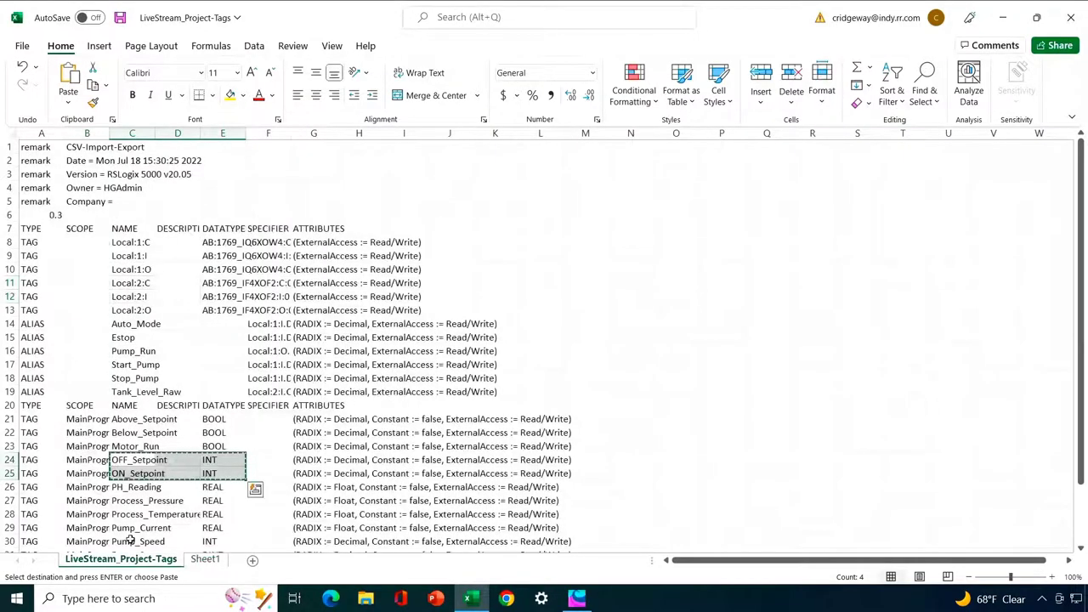
Copy the Tank_Level_Feet row (C35:E35) into Sheet1 row 13 below ON_Setpoint.
{"action": "scroll", "coordinate": [146, 482], "scroll_direction": "down", "scroll_amount": 2}
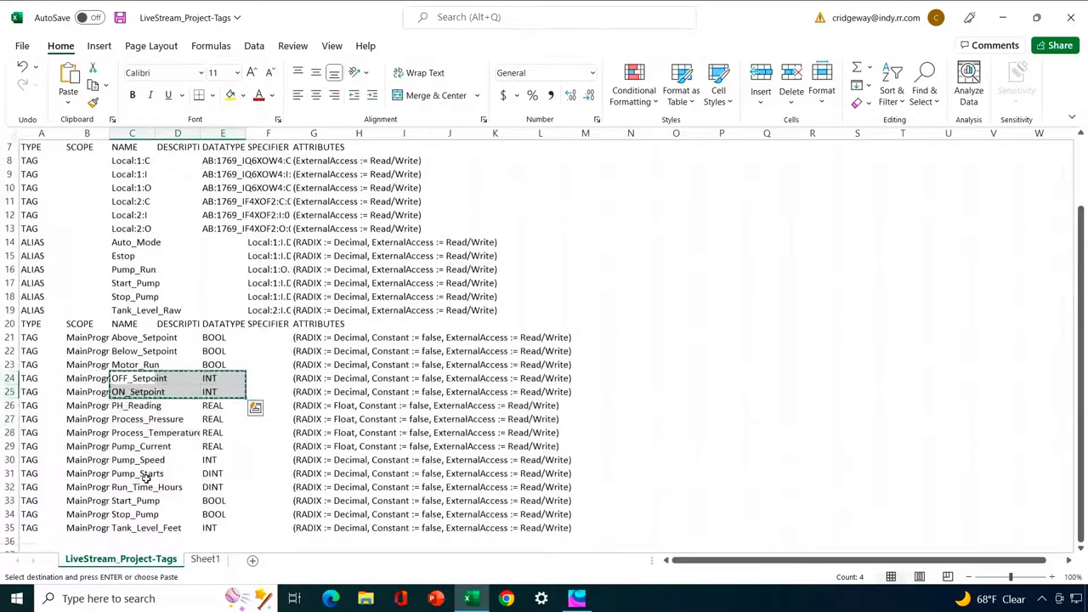
{"action": "left_click", "coordinate": [143, 526]}
{"action": "left_click_drag", "start_coordinate": [143, 526], "coordinate": [208, 526]}
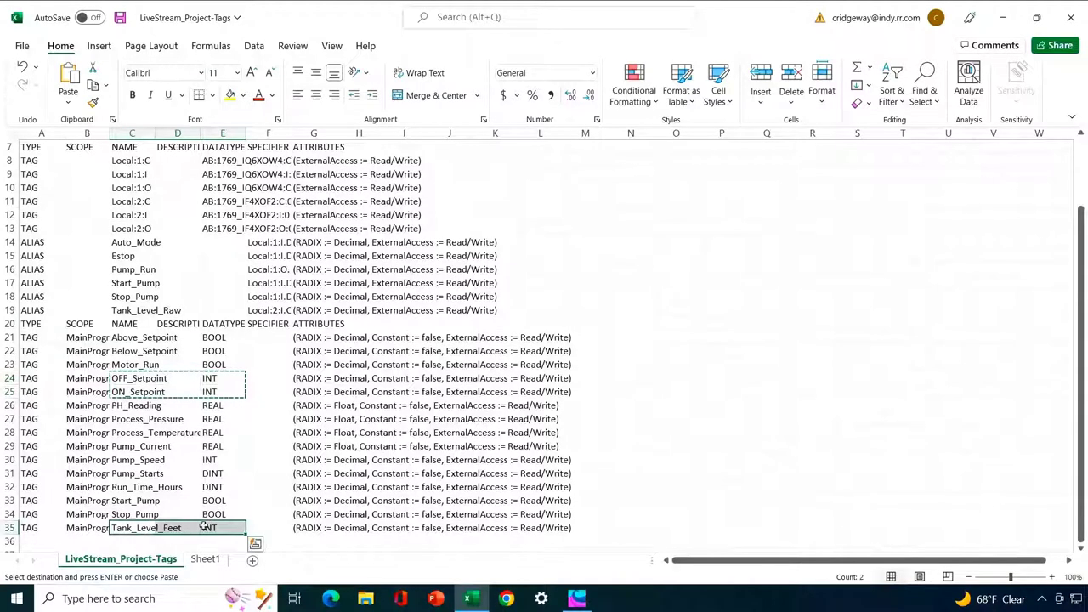
{"action": "right_click", "coordinate": [146, 528]}
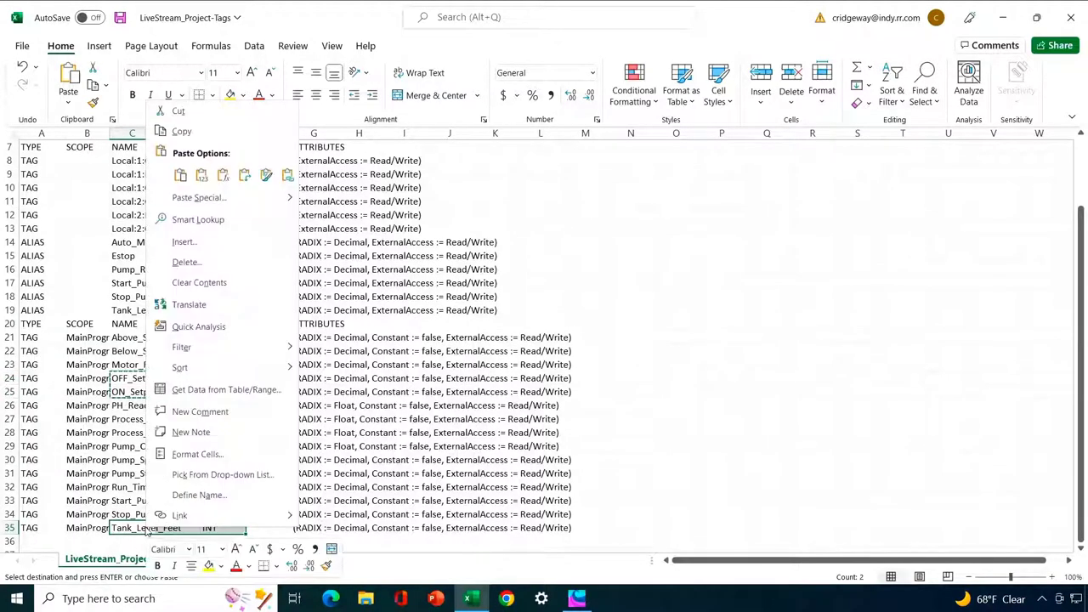
{"action": "left_click", "coordinate": [187, 133]}
{"action": "left_click", "coordinate": [205, 559]}
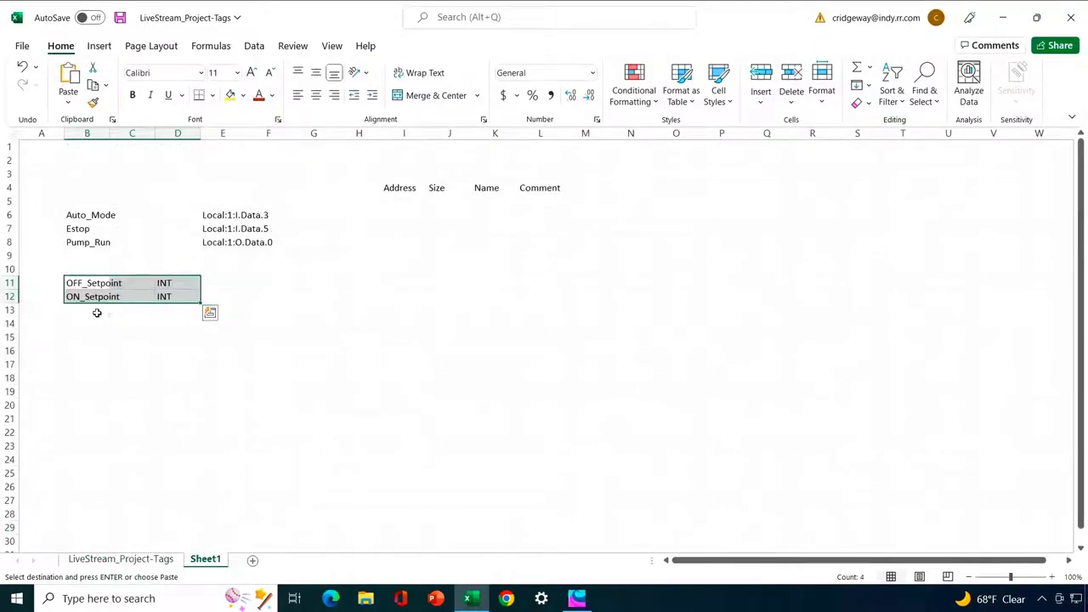
{"action": "left_click", "coordinate": [90, 308]}
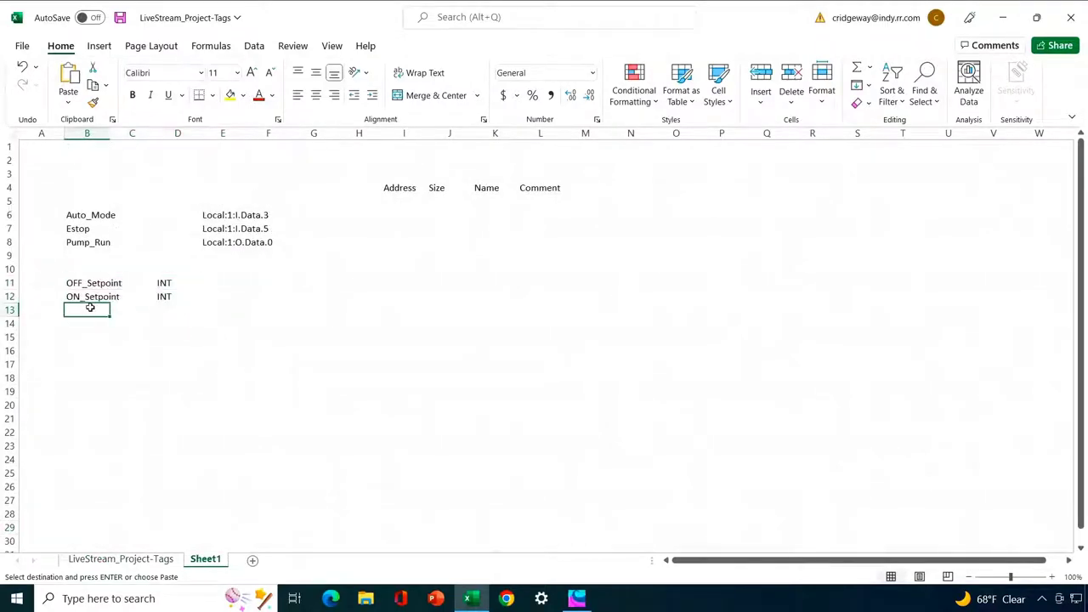
{"action": "right_click", "coordinate": [92, 310]}
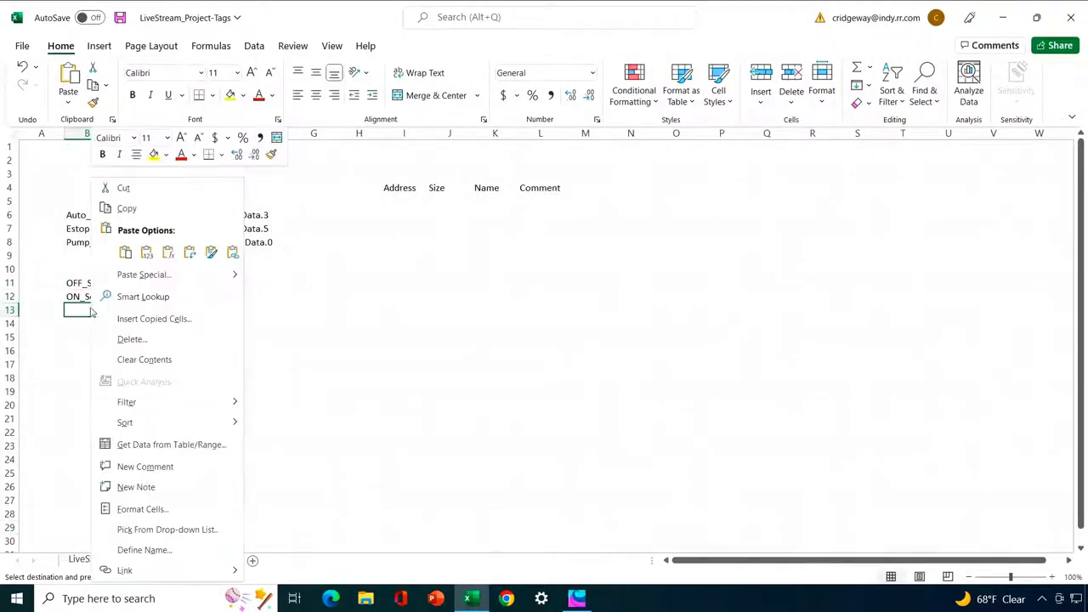
{"action": "left_click", "coordinate": [126, 251]}
{"action": "left_click", "coordinate": [186, 416]}
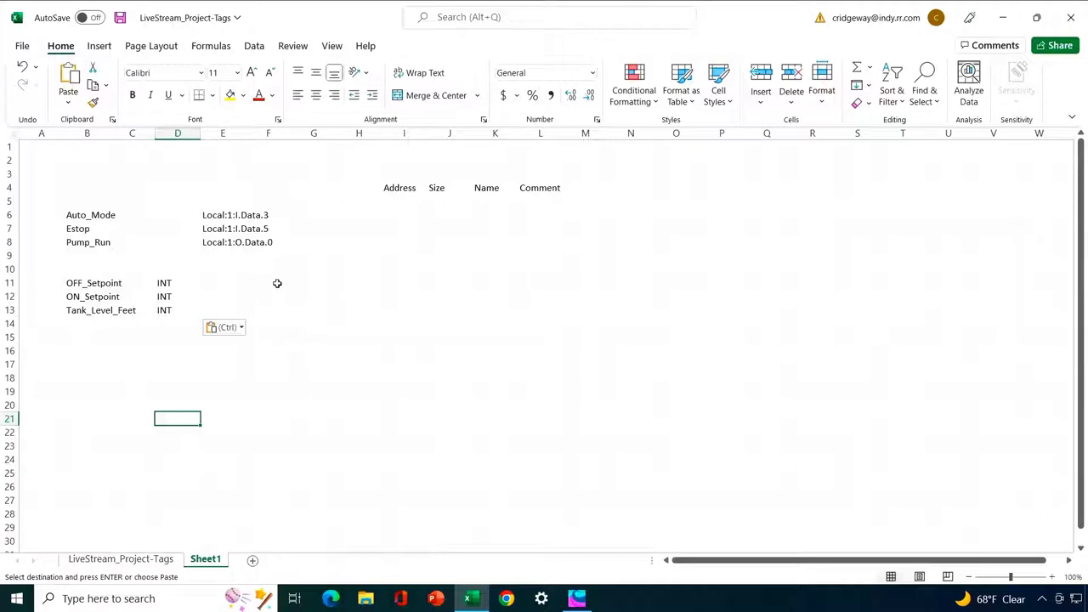
Enter %R1001 and %R1002 under Address, widen the column, and fill the series to %R1006.
{"action": "left_click", "coordinate": [417, 199]}
{"action": "type", "text": "%R1001"}
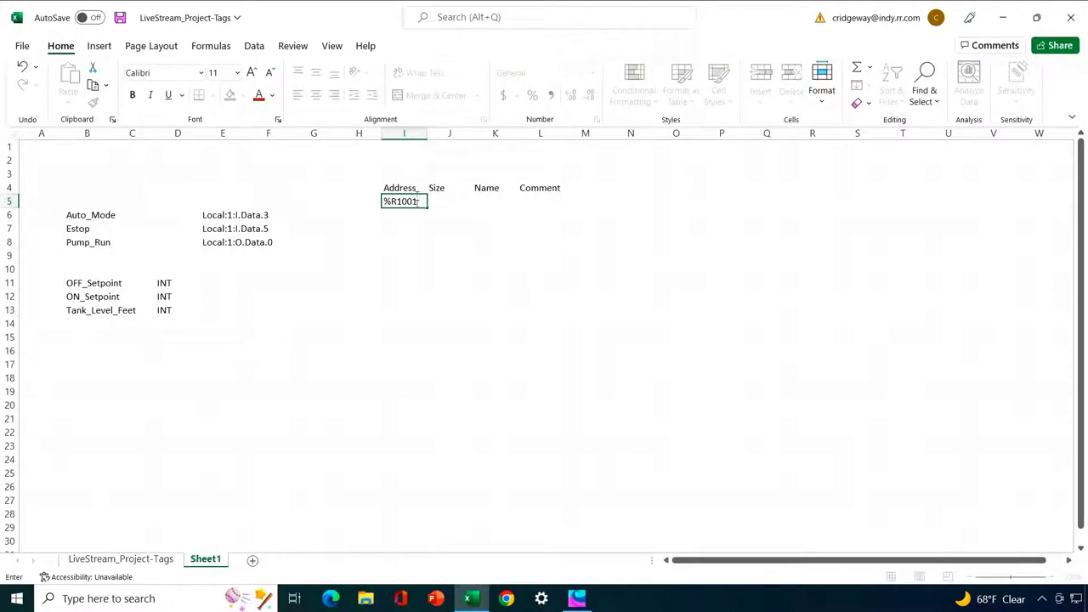
{"action": "key", "text": "Return"}
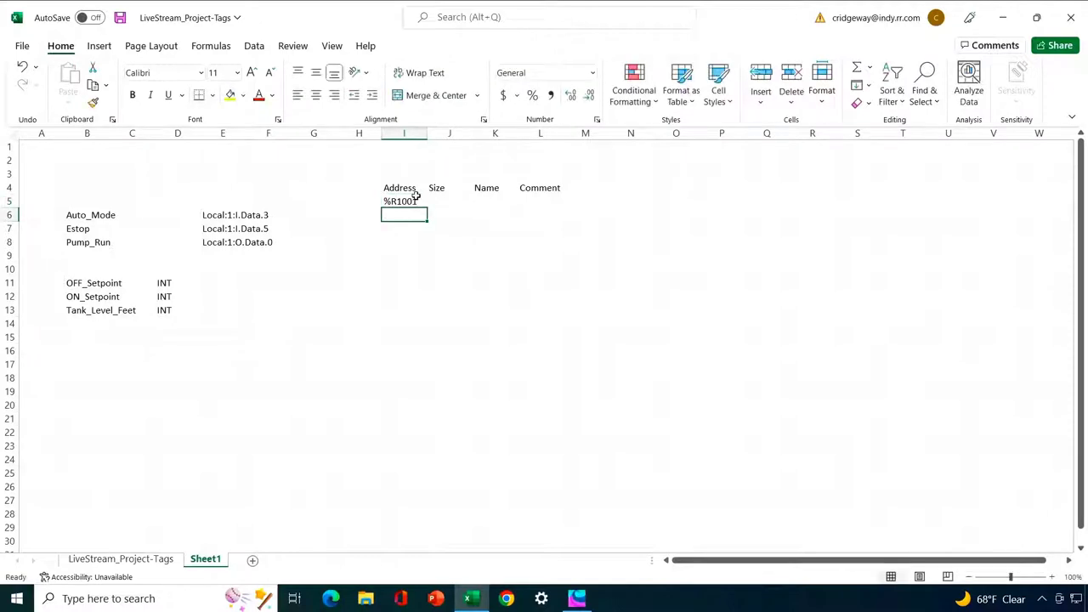
{"action": "left_click_drag", "start_coordinate": [427, 133], "coordinate": [437, 133]}
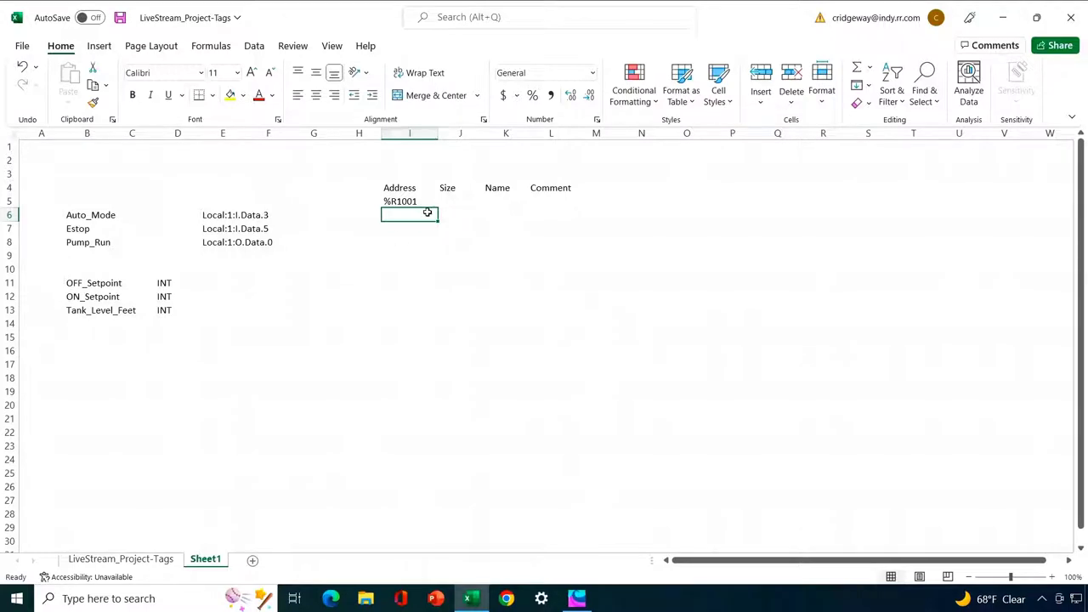
{"action": "type", "text": "%R1002"}
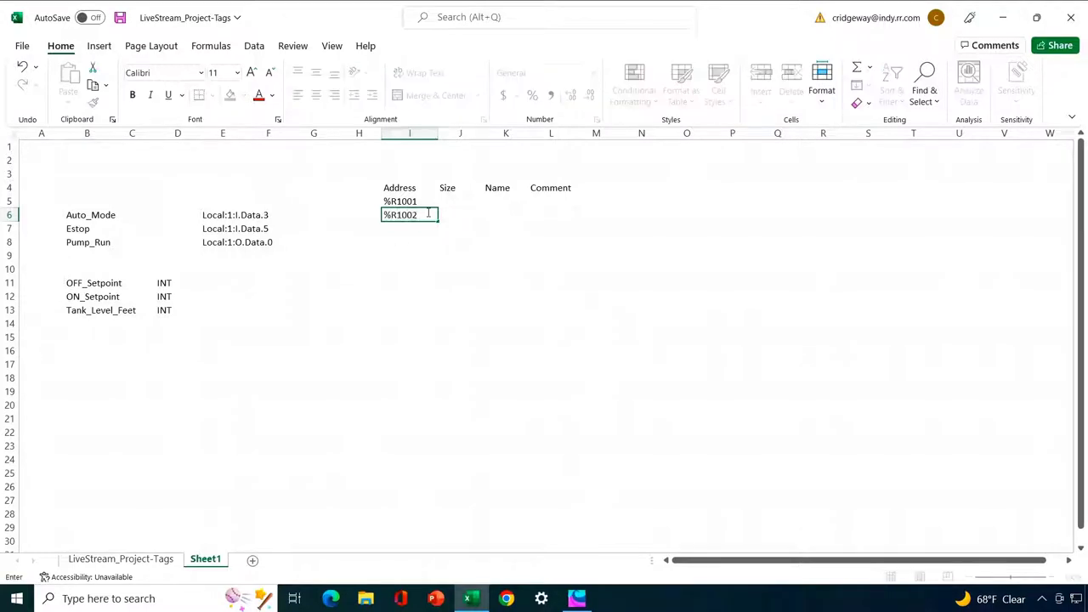
{"action": "key", "text": "Return"}
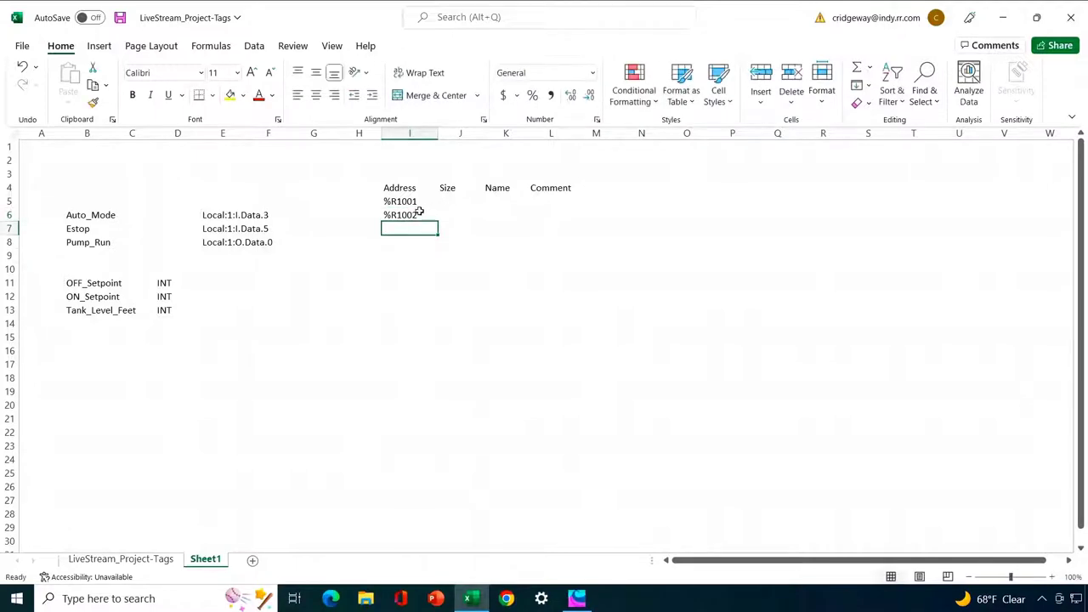
{"action": "left_click_drag", "start_coordinate": [418, 203], "coordinate": [425, 277]}
{"action": "left_click", "coordinate": [448, 380]}
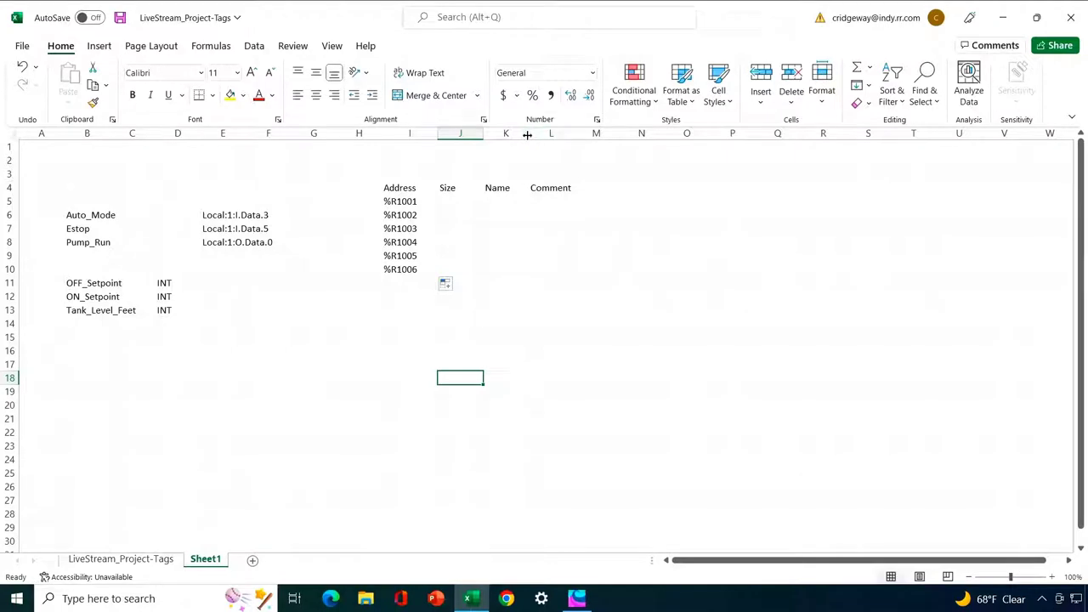
Widen the Name column and paste Auto_Mode and Estop into K5:K6.
{"action": "left_click_drag", "start_coordinate": [527, 135], "coordinate": [588, 147]}
{"action": "left_click", "coordinate": [75, 215]}
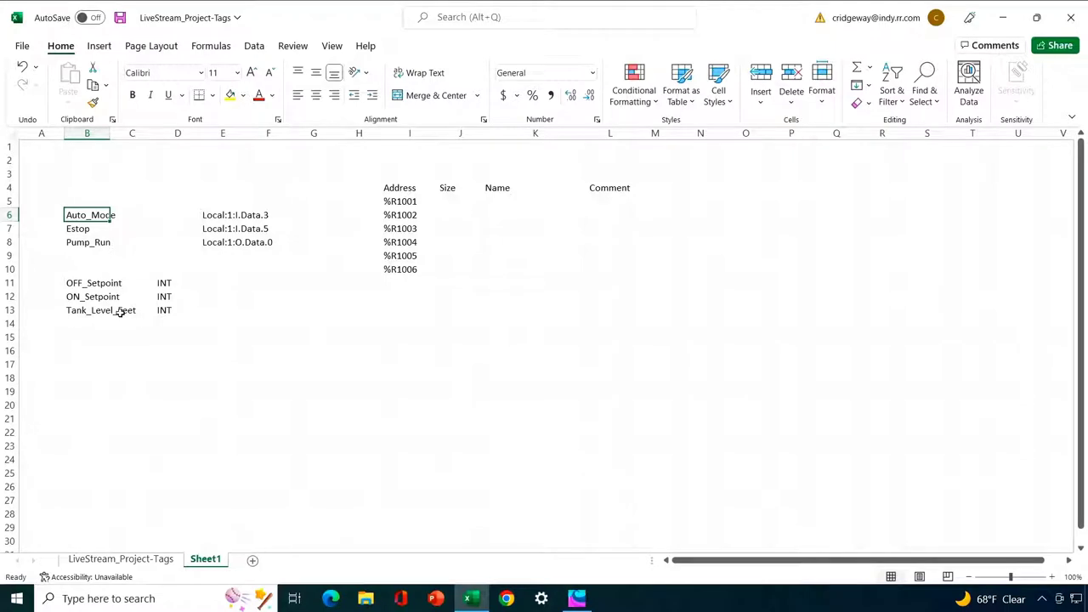
{"action": "left_click_drag", "start_coordinate": [81, 217], "coordinate": [78, 226]}
{"action": "key", "text": "ctrl+c"}
{"action": "left_click", "coordinate": [497, 199]}
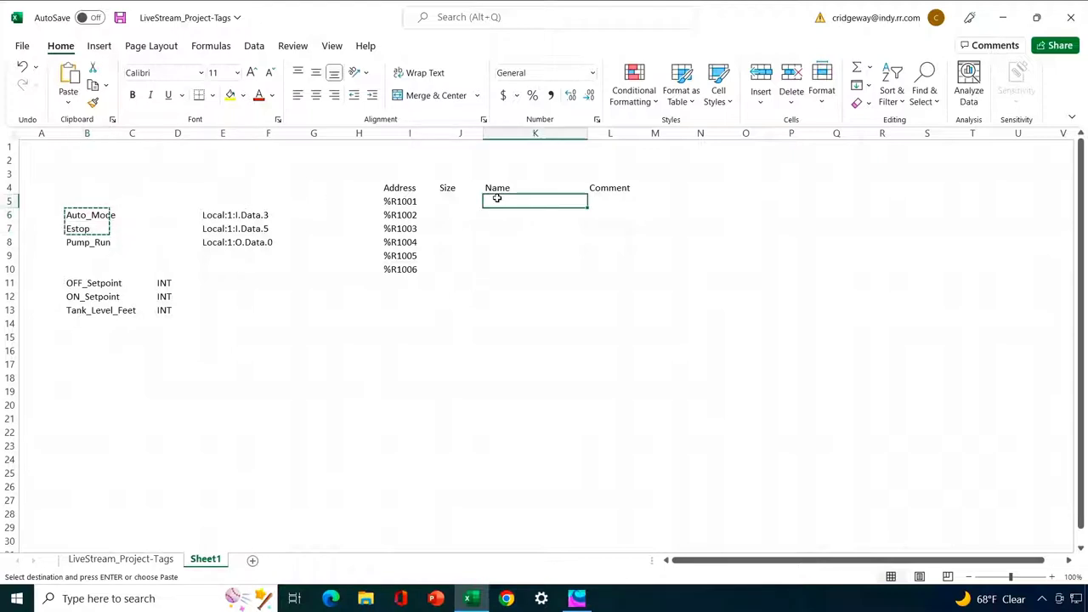
{"action": "key", "text": "ctrl+v"}
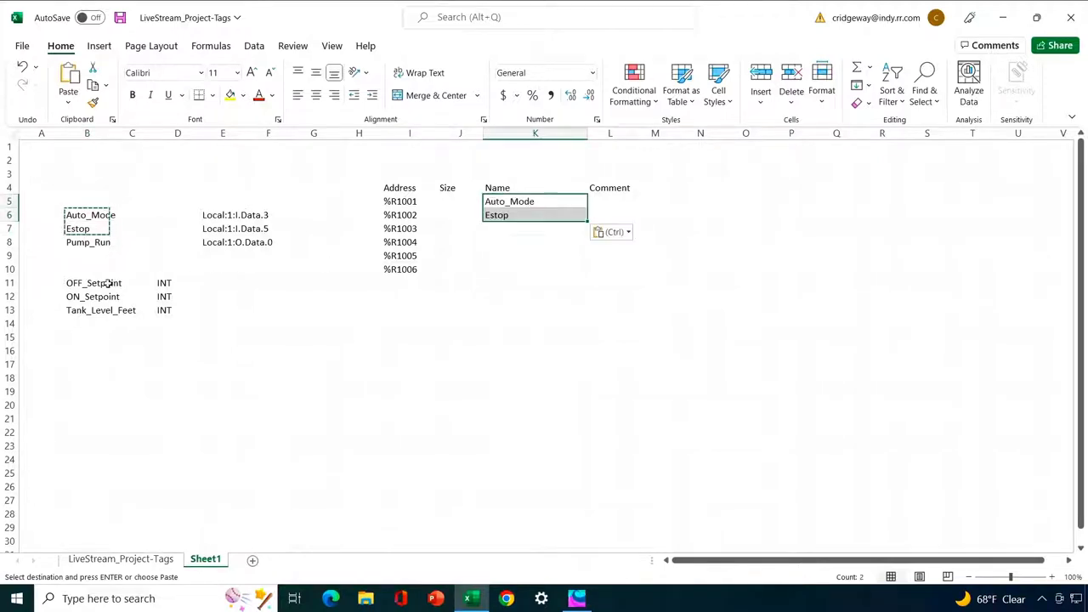
Paste OFF_Setpoint, ON_Setpoint and Tank_Level_Feet beside %R1003–%R1005.
{"action": "left_click_drag", "start_coordinate": [90, 284], "coordinate": [85, 311]}
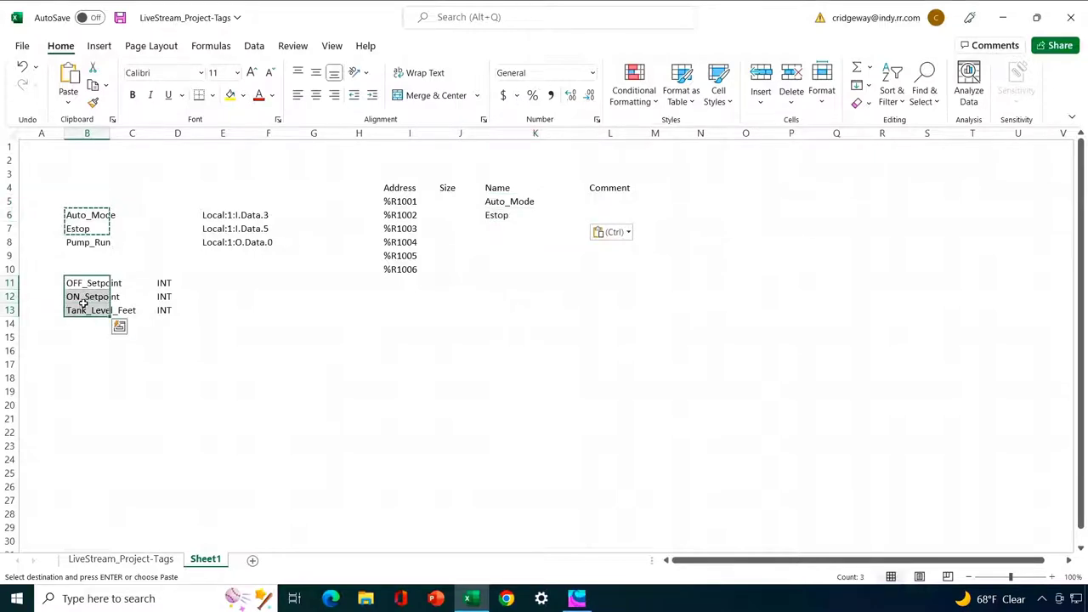
{"action": "key", "text": "ctrl+c"}
{"action": "left_click", "coordinate": [492, 227]}
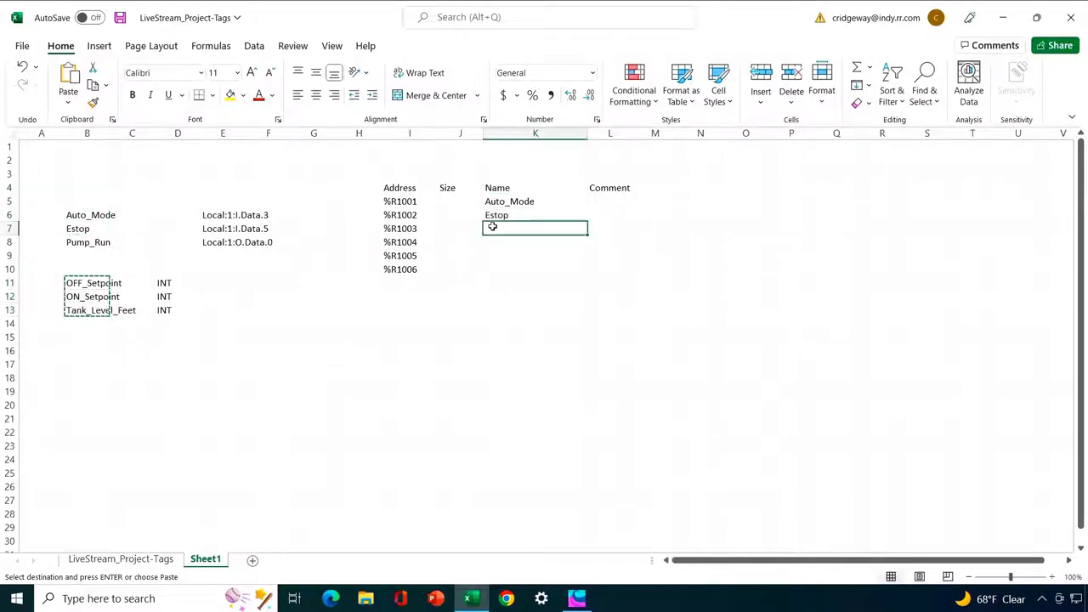
{"action": "key", "text": "ctrl+v"}
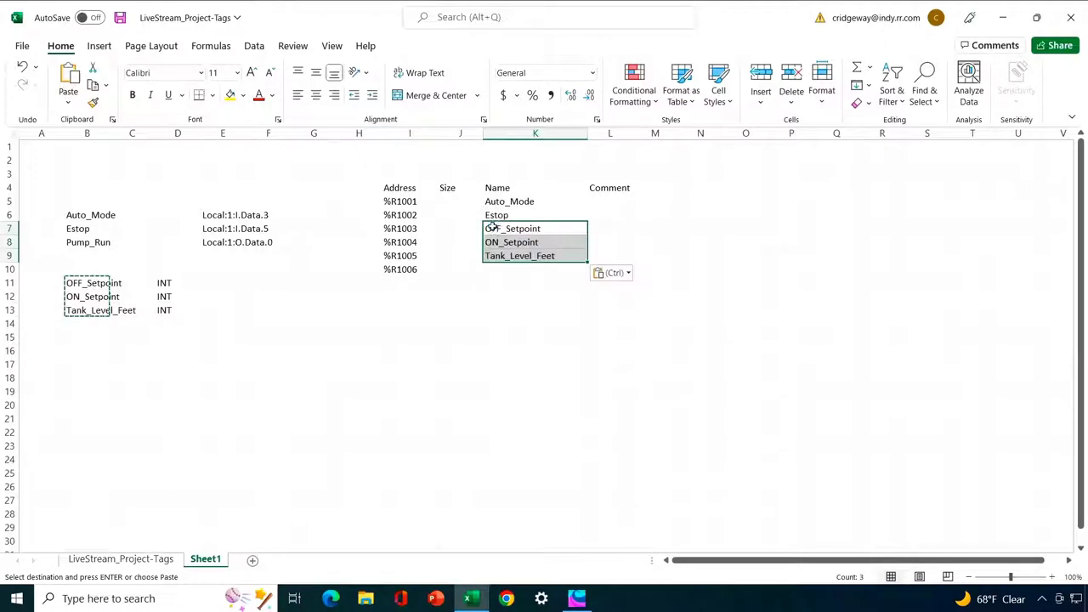
Paste Pump_Run beside %R1006 and widen the Comment column.
{"action": "left_click", "coordinate": [81, 242]}
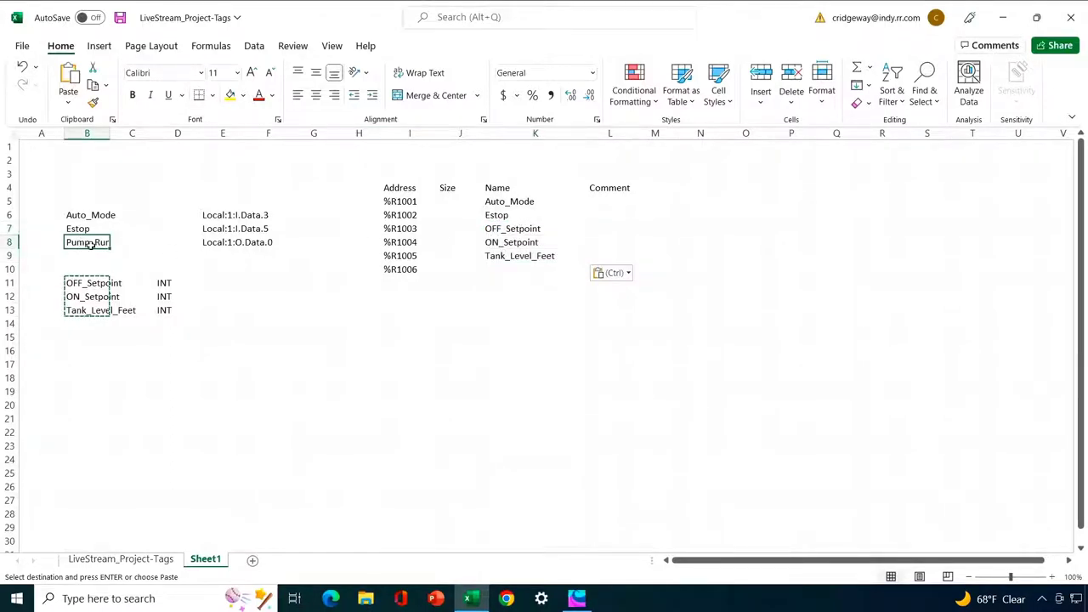
{"action": "key", "text": "ctrl+c"}
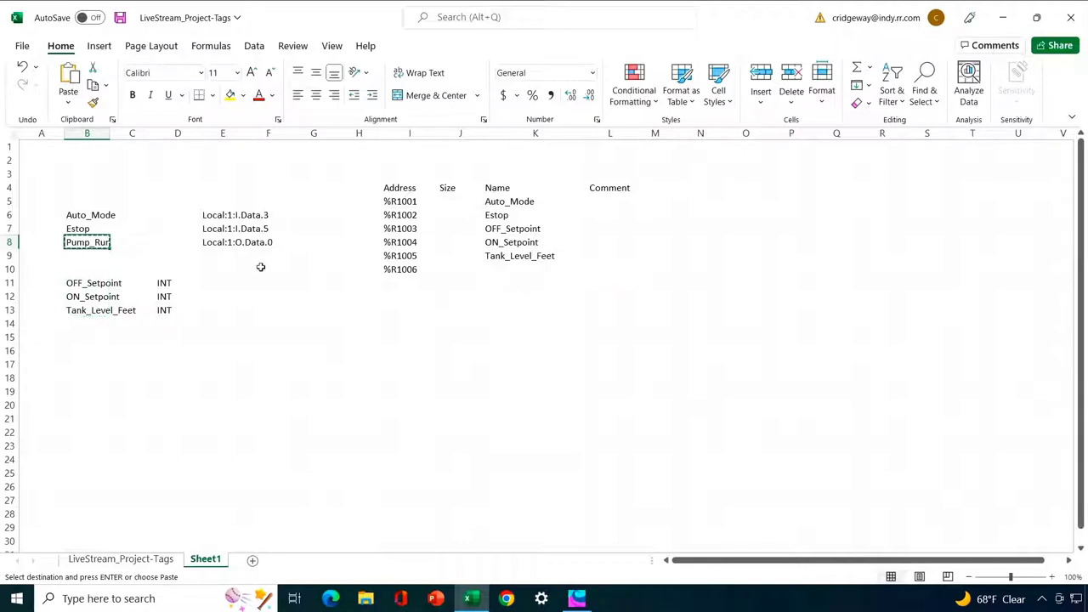
{"action": "left_click", "coordinate": [513, 267]}
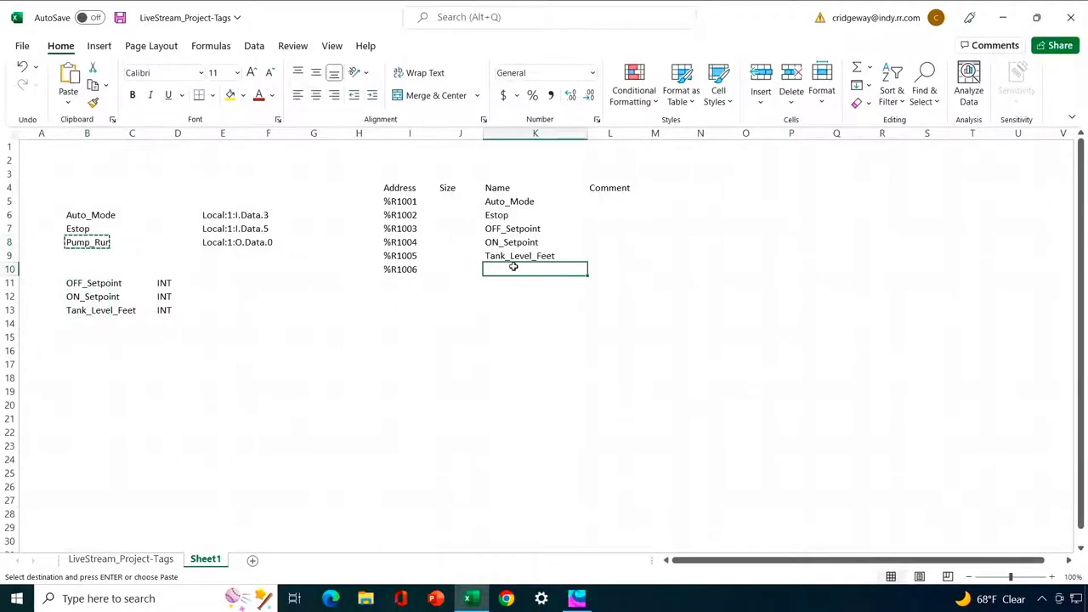
{"action": "key", "text": "ctrl+v"}
{"action": "left_click", "coordinate": [544, 327]}
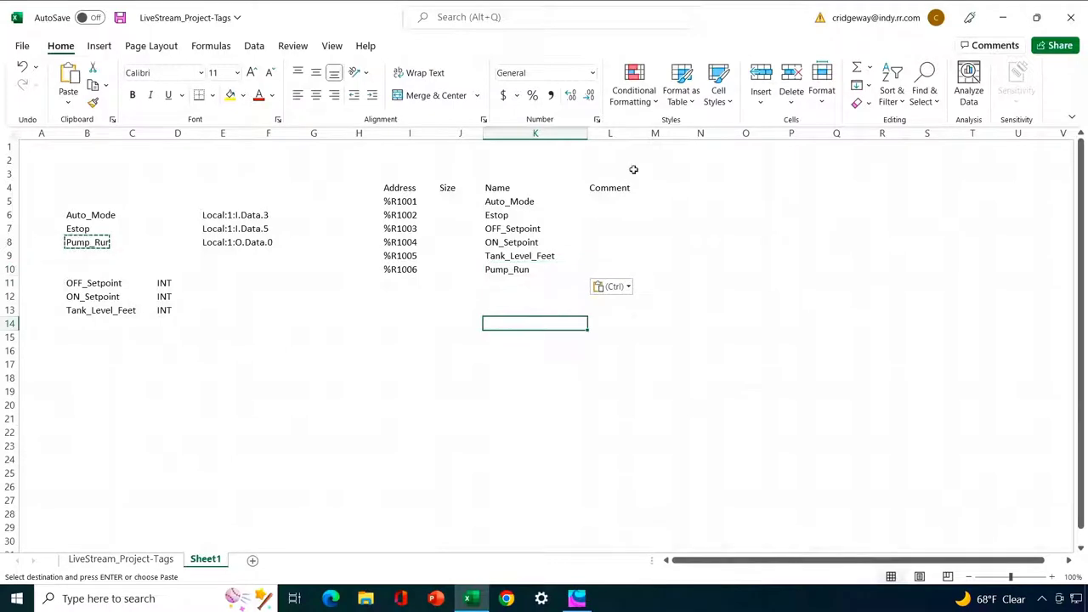
{"action": "left_click_drag", "start_coordinate": [636, 134], "coordinate": [746, 161]}
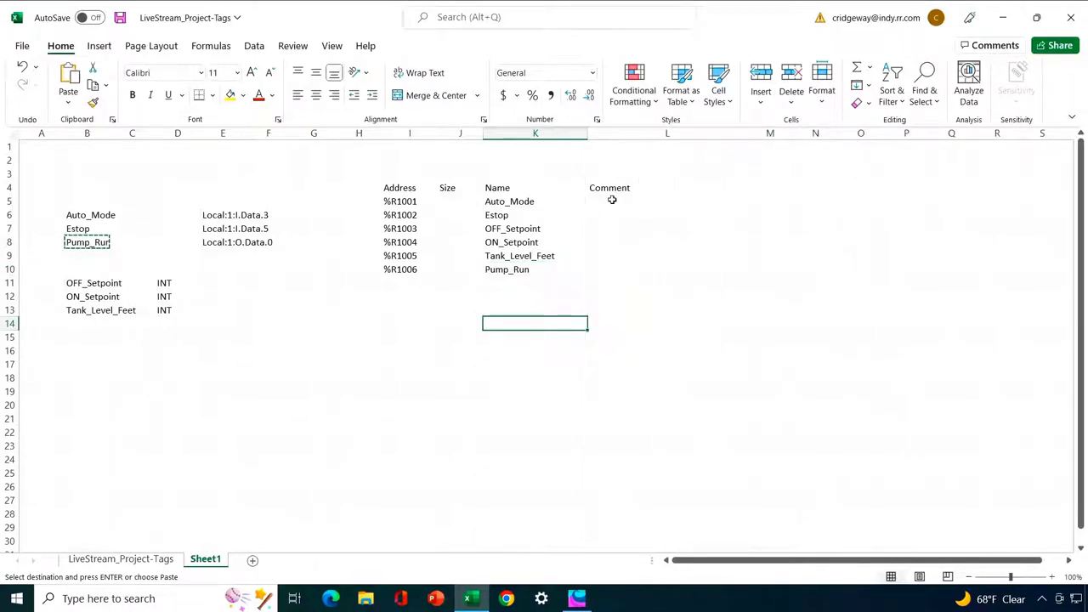
Enter 'Imported from Rockwell' in L5 and fill it down to L10.
{"action": "left_click", "coordinate": [612, 201]}
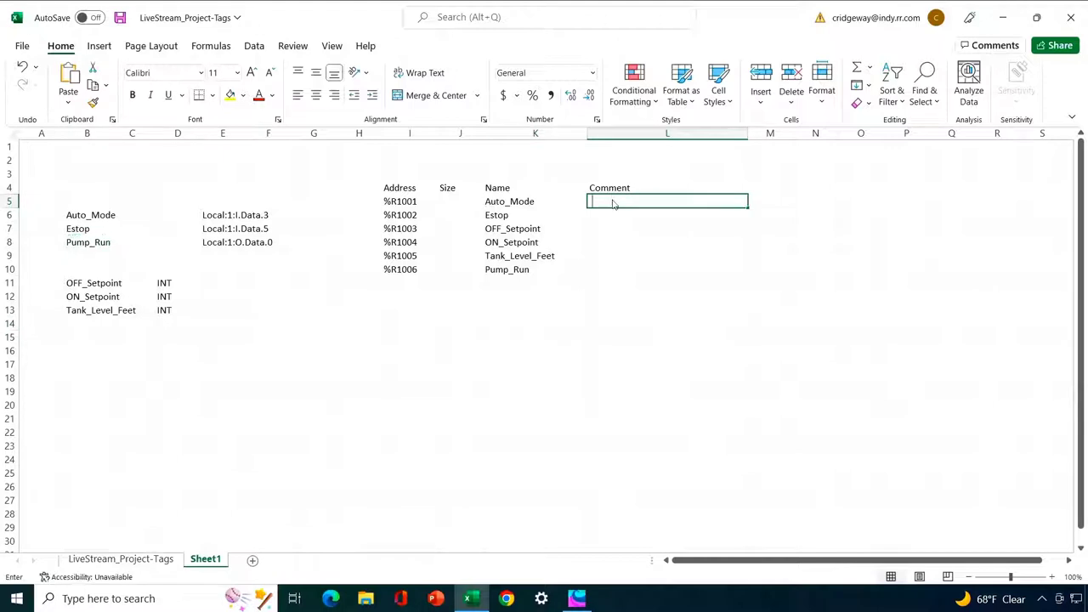
{"action": "type", "text": "Imported"}
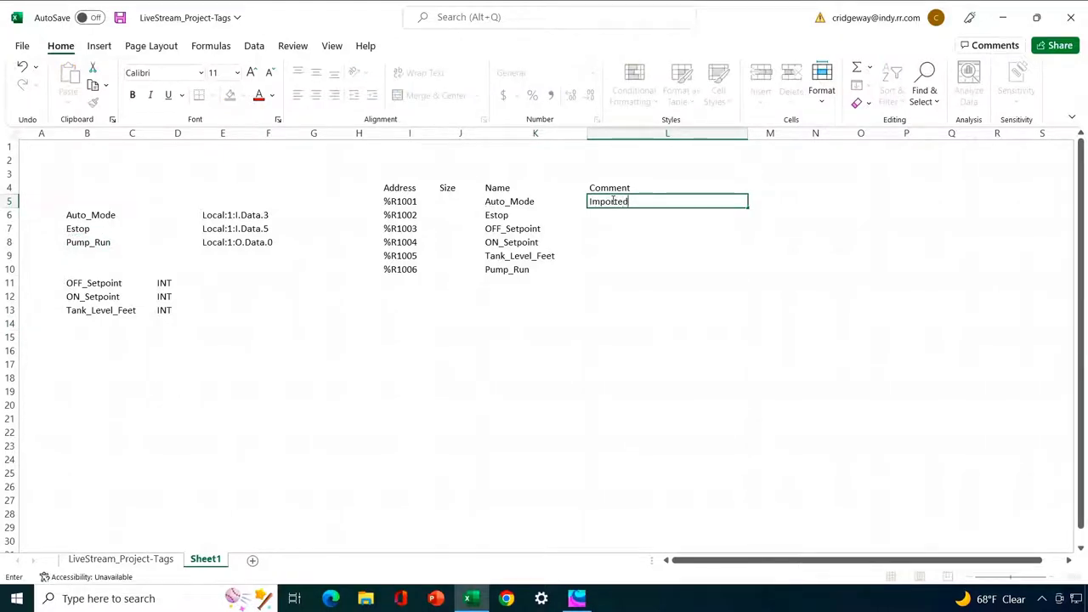
{"action": "type", "text": " from Rockwell"}
{"action": "key", "text": "Return"}
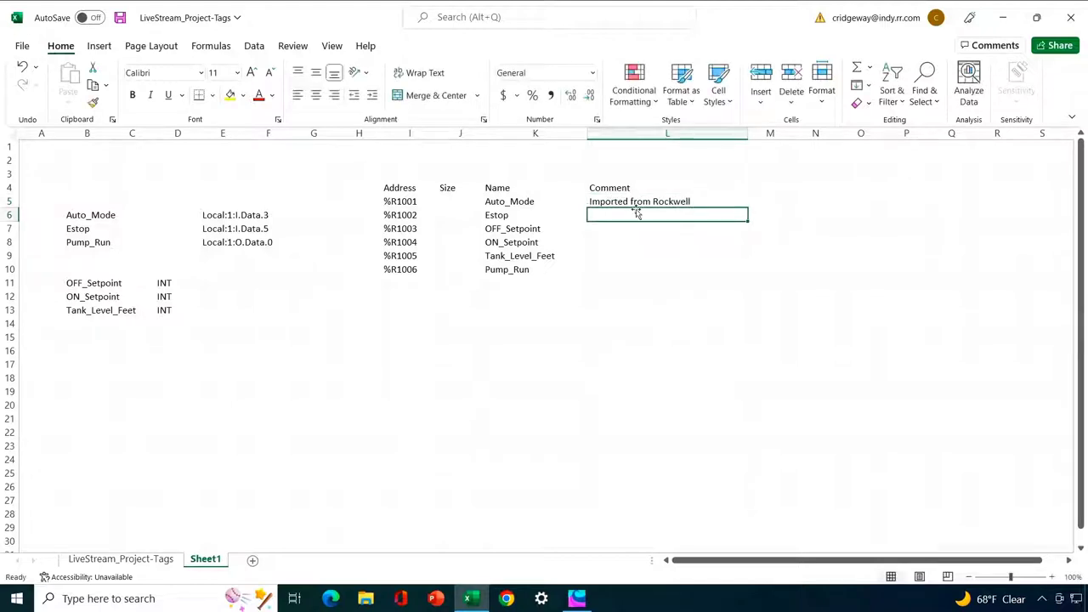
{"action": "left_click", "coordinate": [637, 204]}
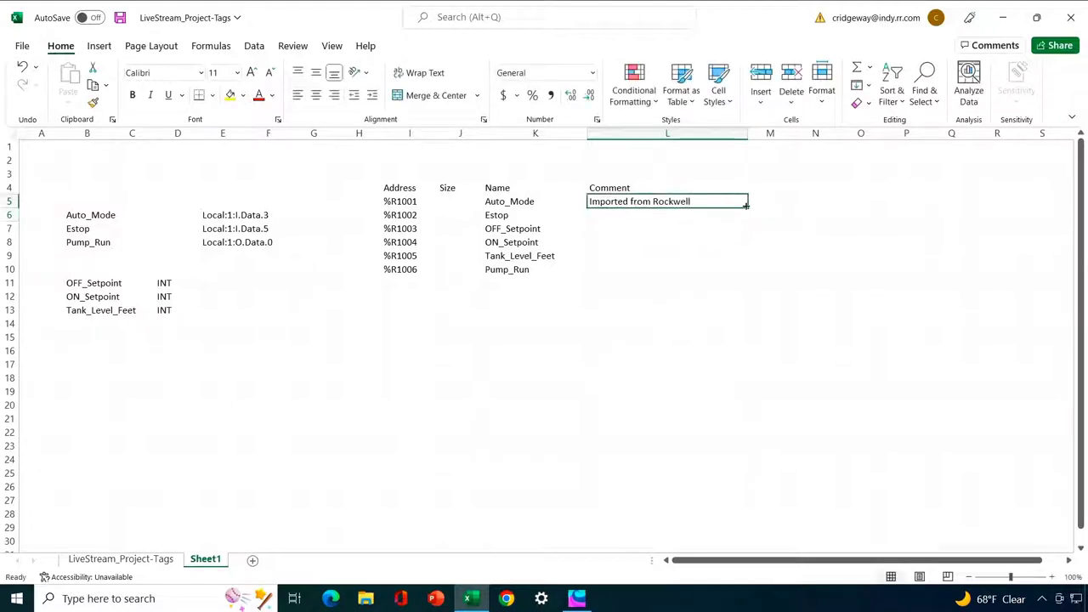
{"action": "left_click_drag", "start_coordinate": [747, 208], "coordinate": [741, 273]}
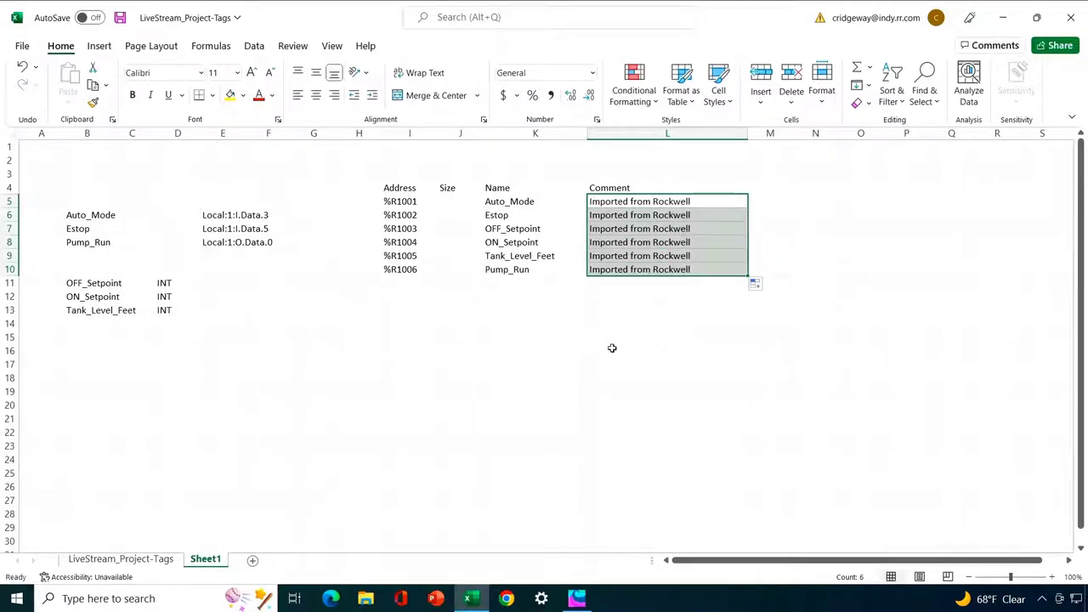
{"action": "left_click", "coordinate": [611, 347]}
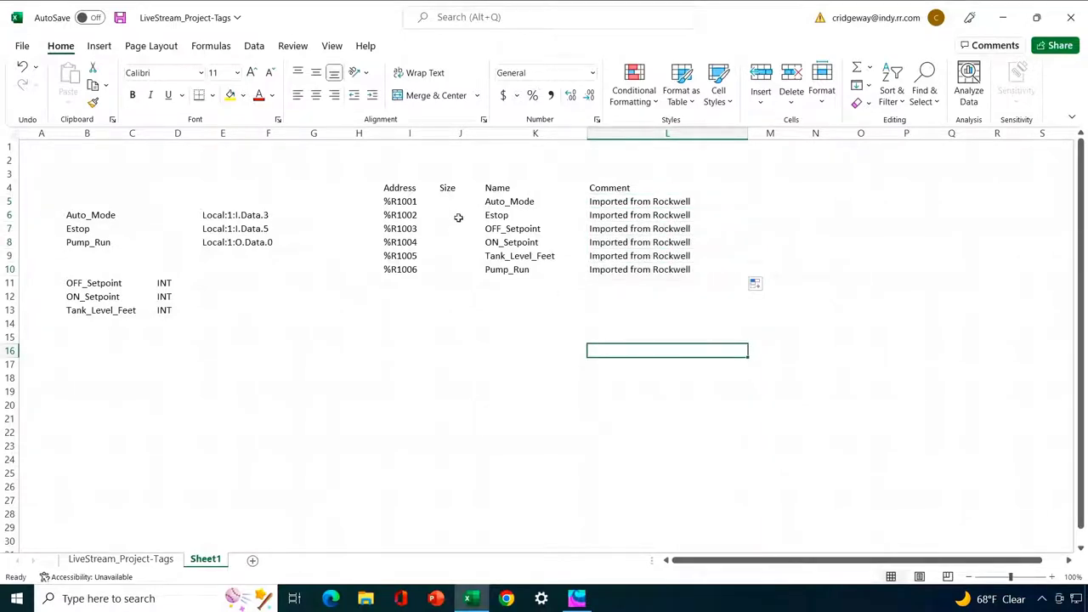
Enter 16-bit in J5 and fill it down through J10.
{"action": "left_click", "coordinate": [462, 202]}
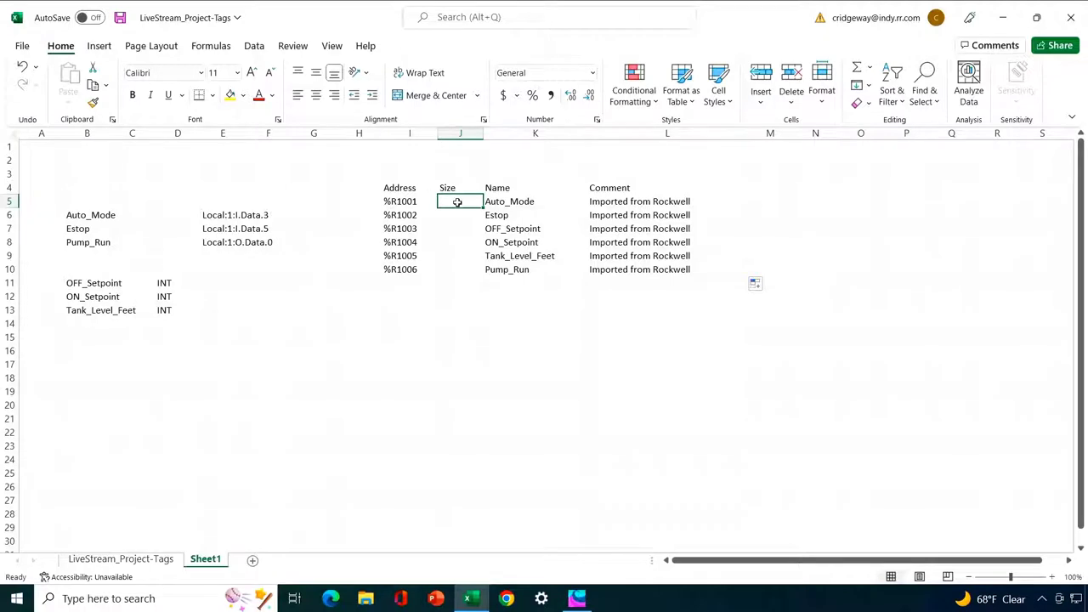
{"action": "type", "text": "16-bit"}
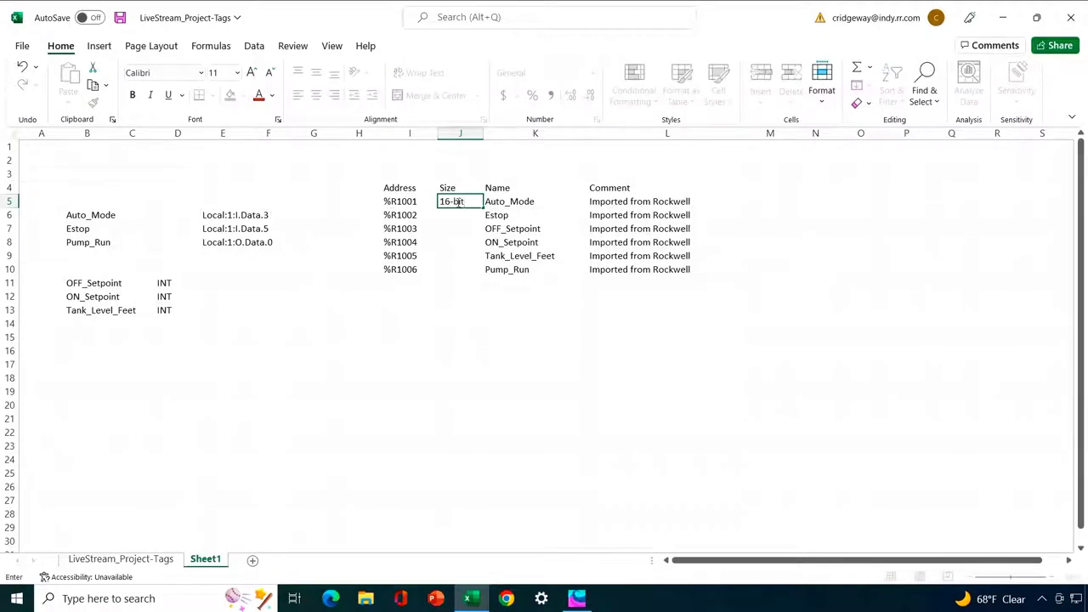
{"action": "key", "text": "Return"}
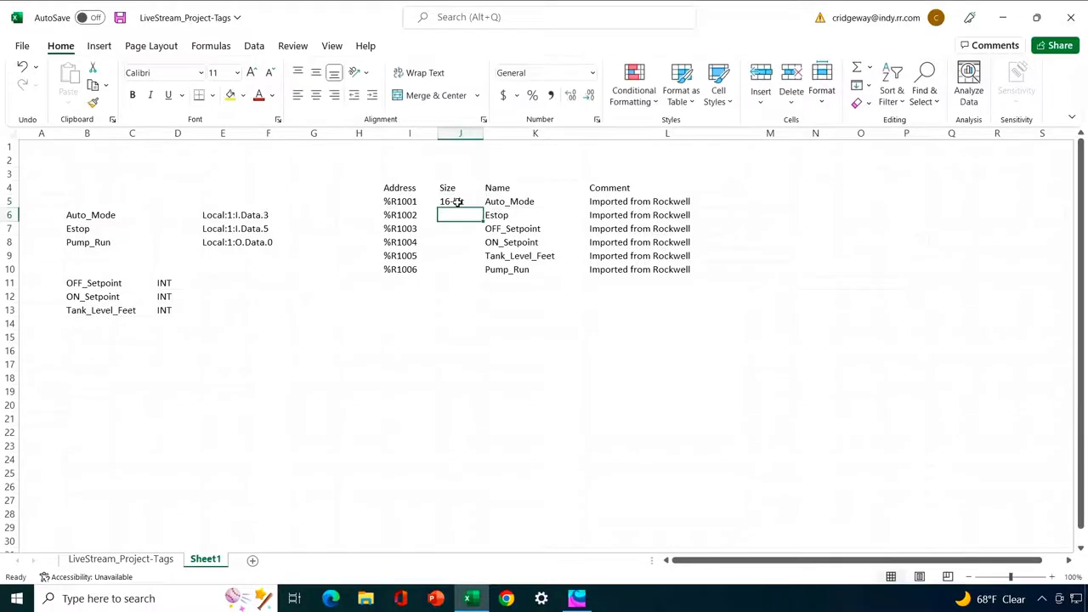
{"action": "left_click", "coordinate": [457, 201]}
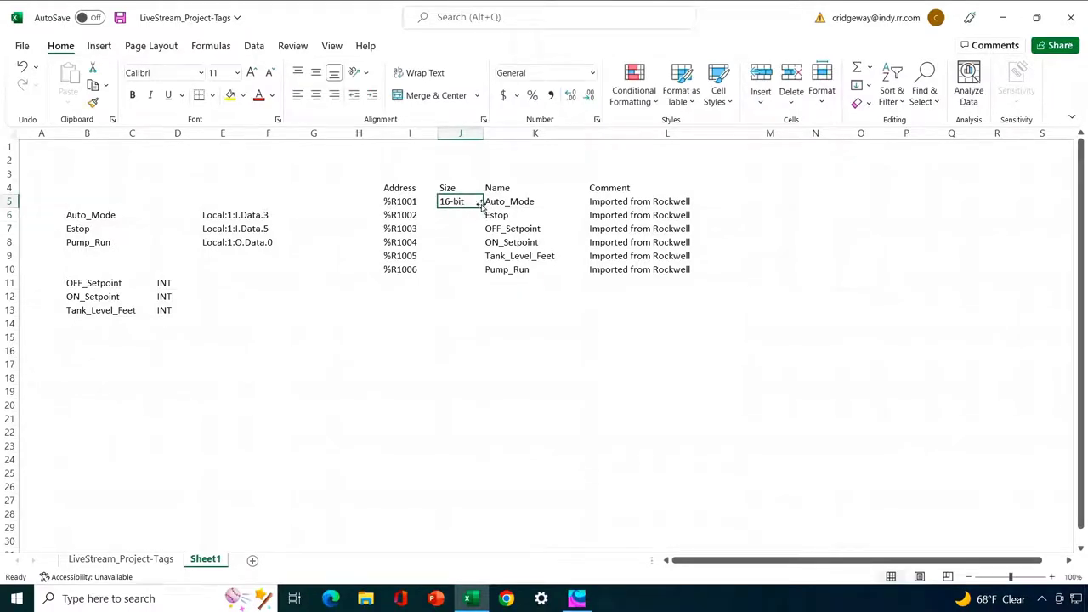
{"action": "left_click_drag", "start_coordinate": [481, 207], "coordinate": [483, 279]}
{"action": "left_click", "coordinate": [454, 367]}
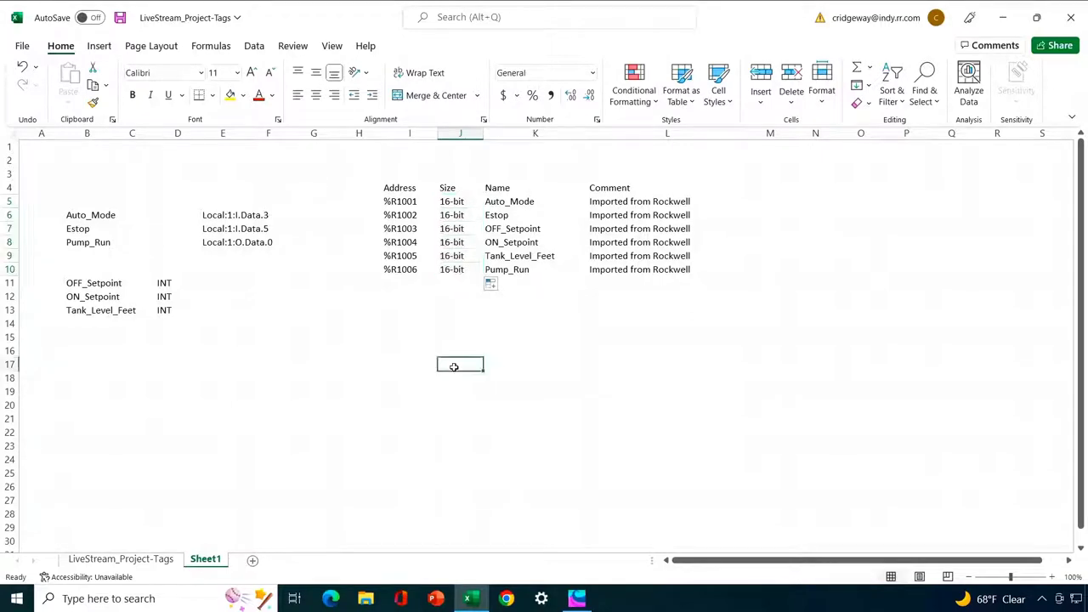
{"action": "left_click", "coordinate": [408, 280]}
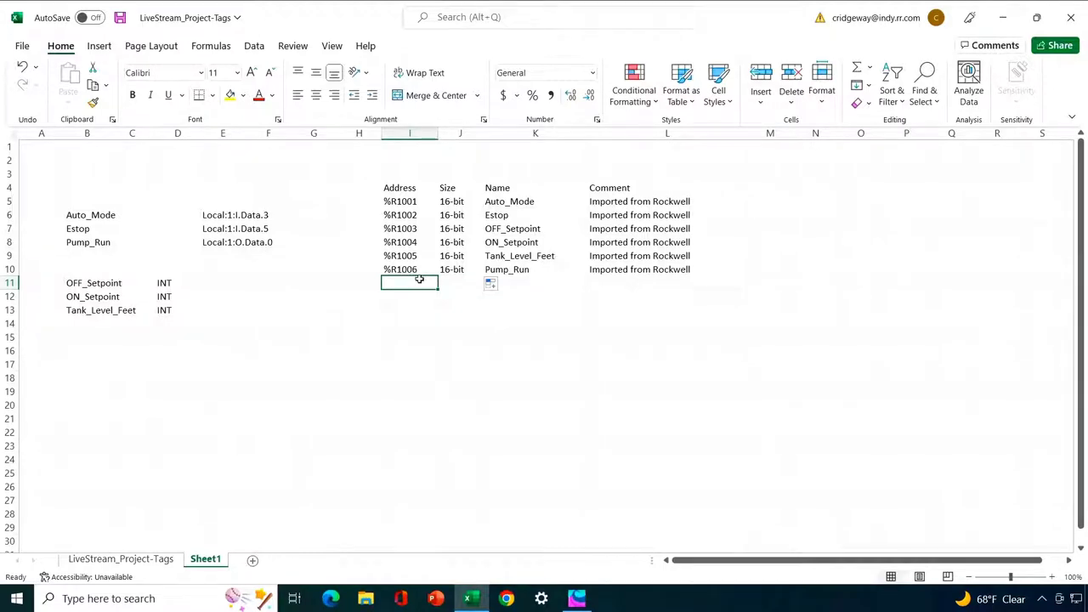
Add row 11 with address %S7, size 1-bit and name ALW_ON.
{"action": "type", "text": "%S7"}
{"action": "key", "text": "Tab"}
{"action": "type", "text": "1-bit"}
{"action": "key", "text": "Tab"}
{"action": "type", "text": "ALW_ON"}
{"action": "key", "text": "Return"}
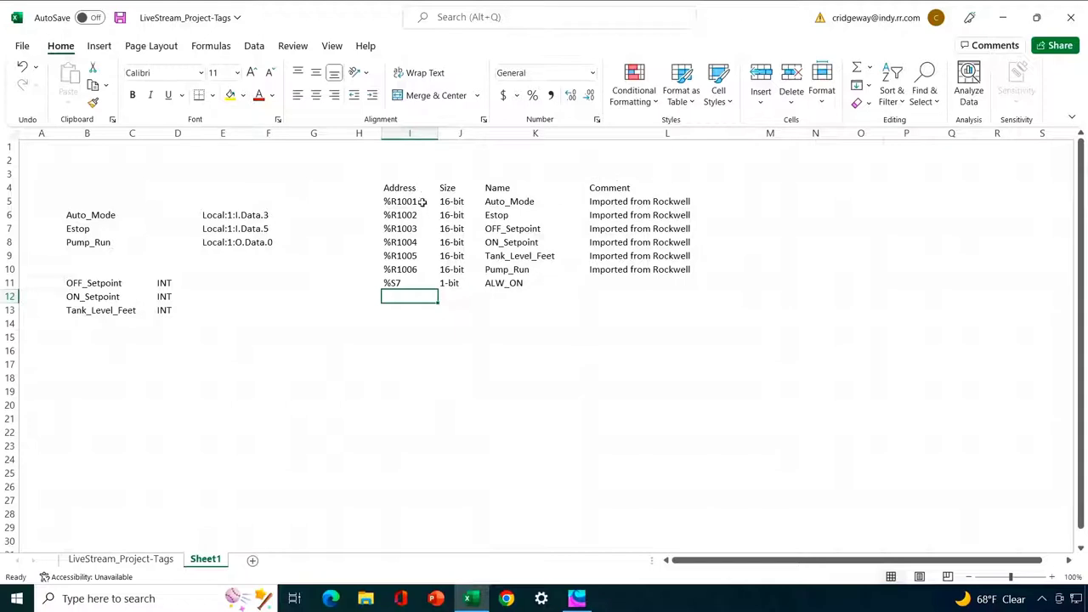
Copy the whole tag table I5:L11.
{"action": "left_click_drag", "start_coordinate": [421, 204], "coordinate": [642, 280]}
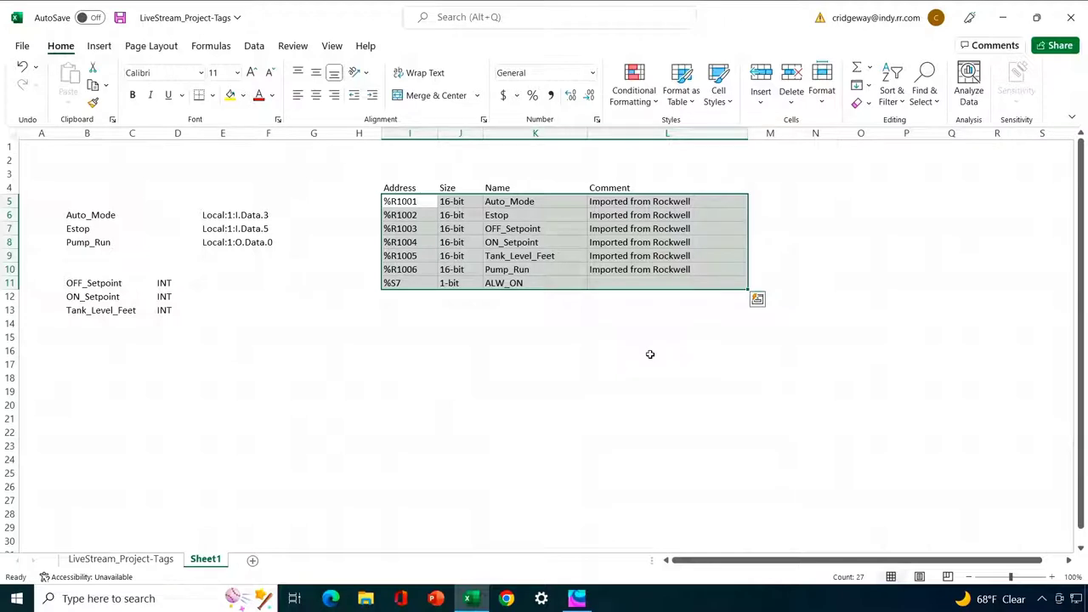
{"action": "right_click", "coordinate": [614, 267]}
{"action": "left_click", "coordinate": [649, 186]}
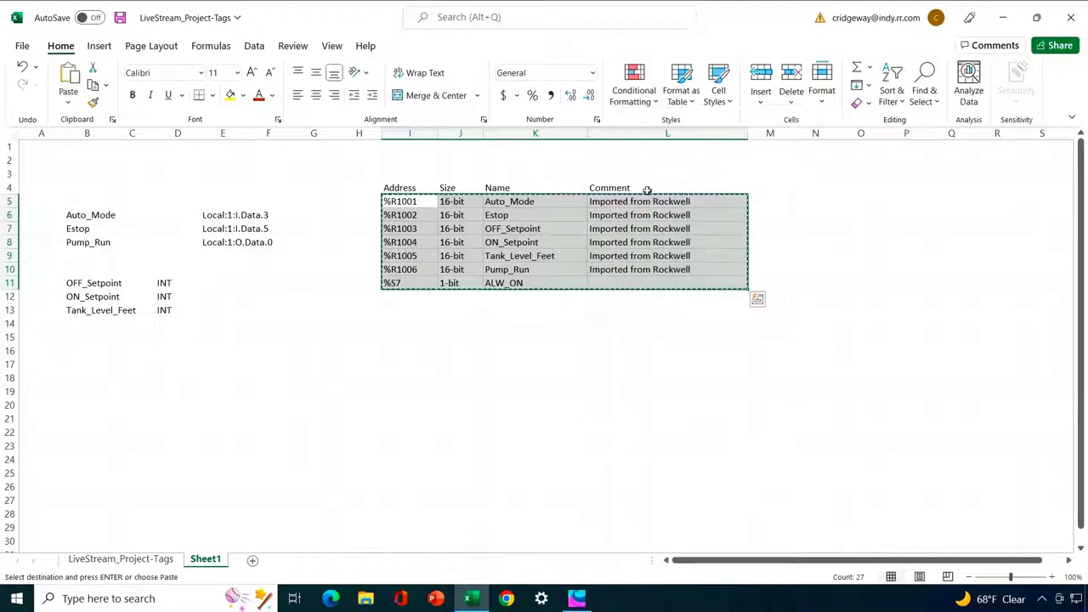
Paste the copied tags into Cscape's I/O Names, overwriting duplicates, and accept the list.
{"action": "left_click", "coordinate": [576, 599]}
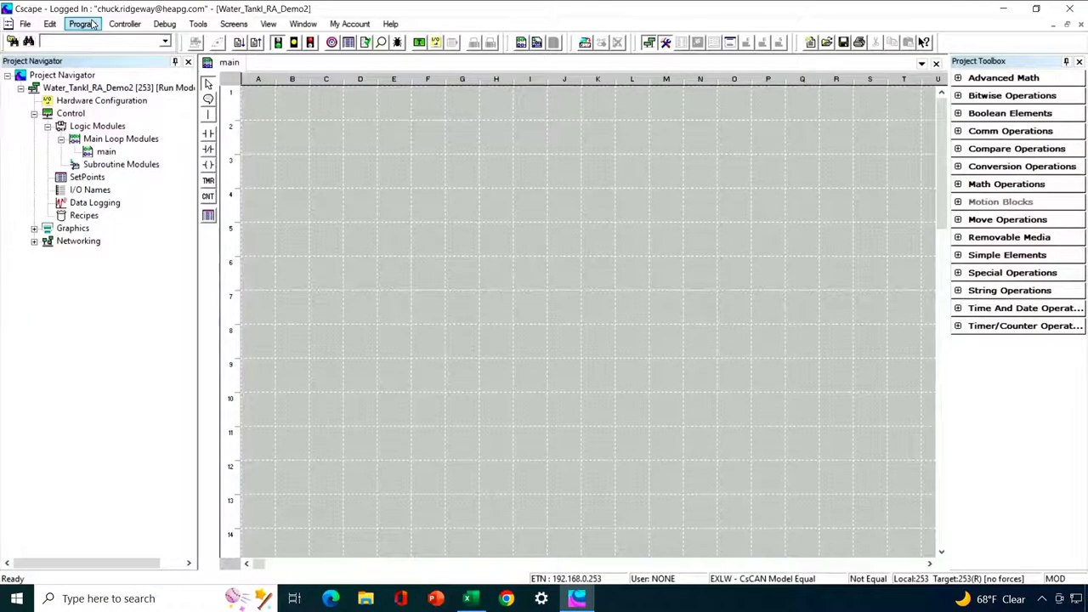
{"action": "left_click", "coordinate": [83, 24]}
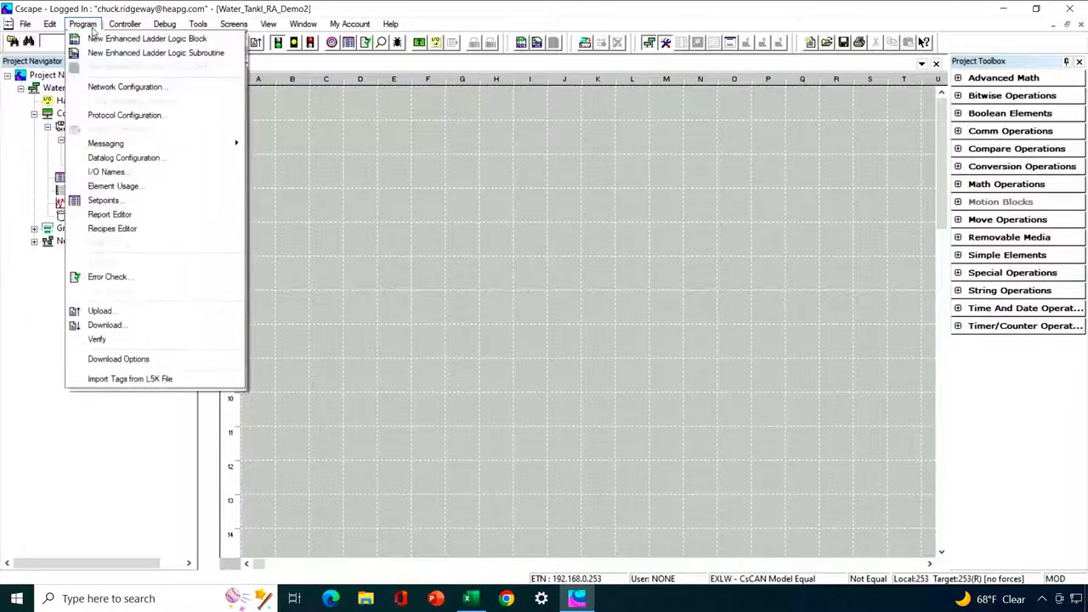
{"action": "left_click", "coordinate": [98, 173]}
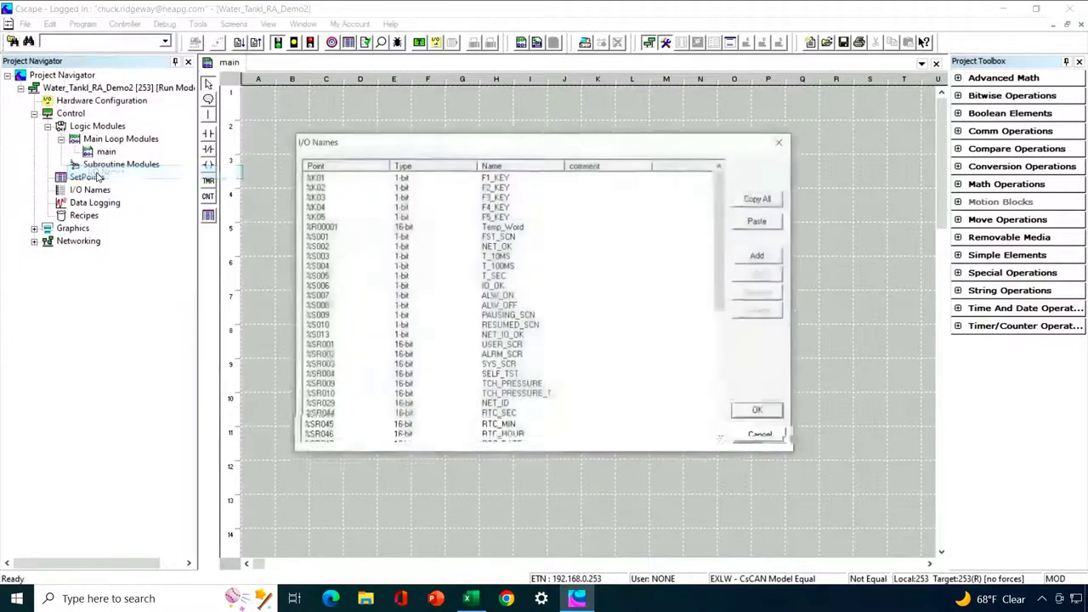
{"action": "left_click", "coordinate": [760, 222]}
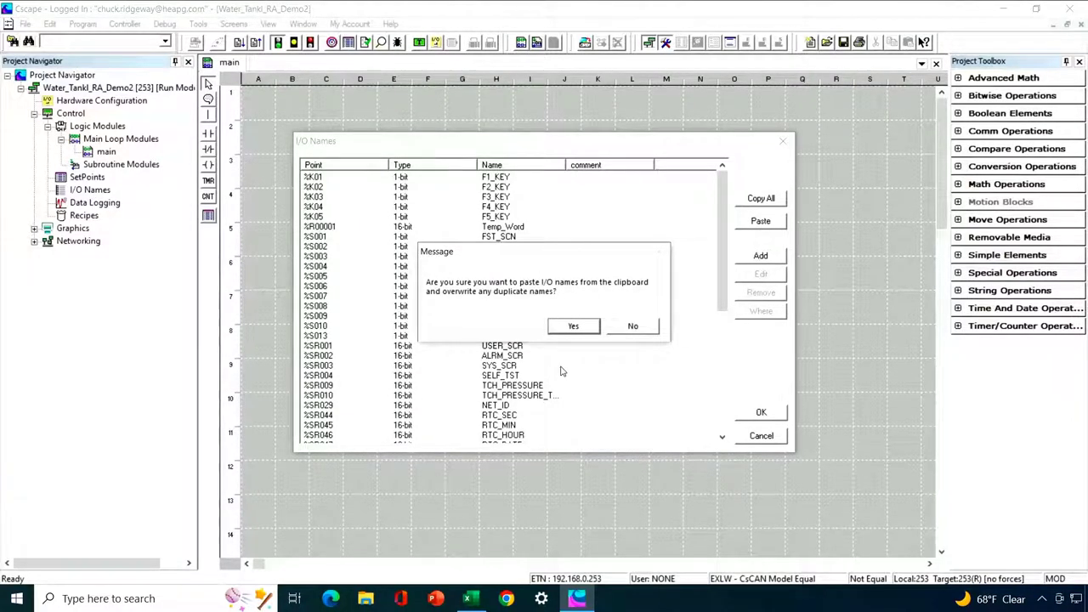
{"action": "left_click", "coordinate": [572, 326]}
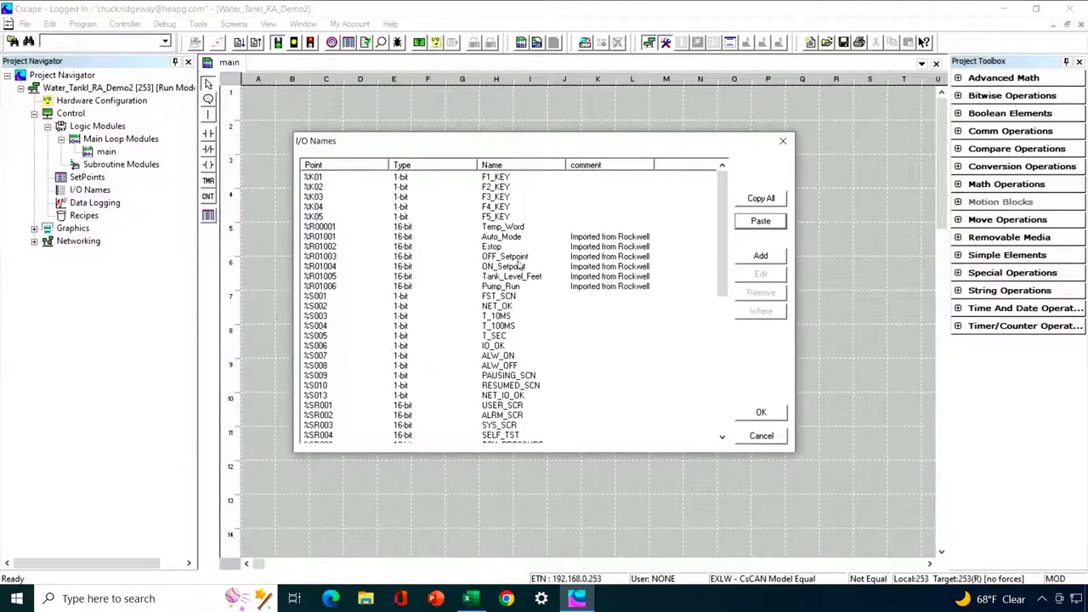
{"action": "left_click", "coordinate": [763, 414]}
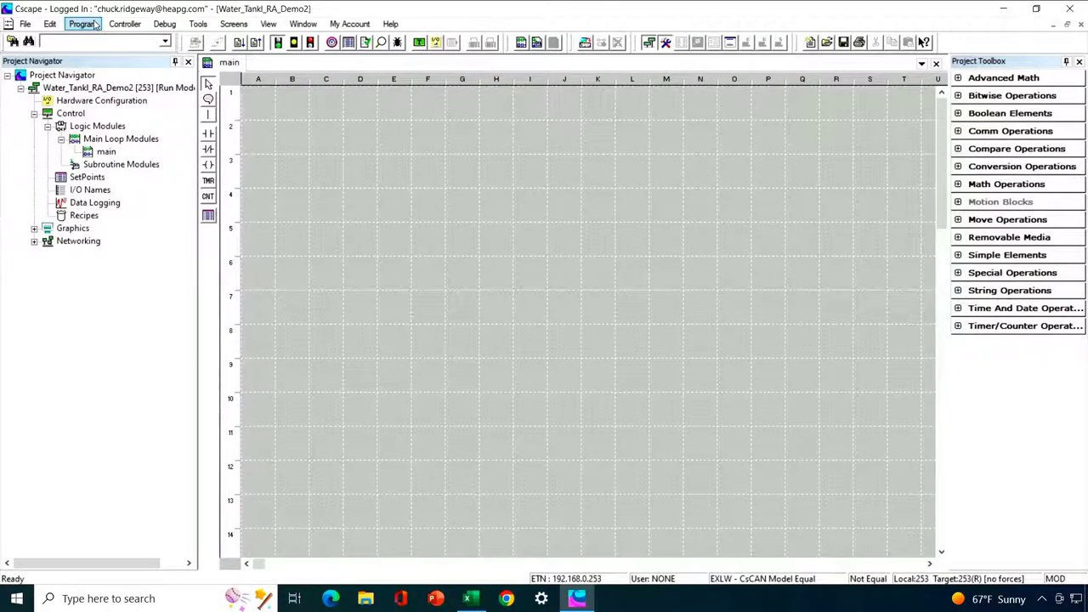
Run Import Tags from L5K File, review the protocol scan list, and accept the mapping warning.
{"action": "left_click", "coordinate": [95, 25]}
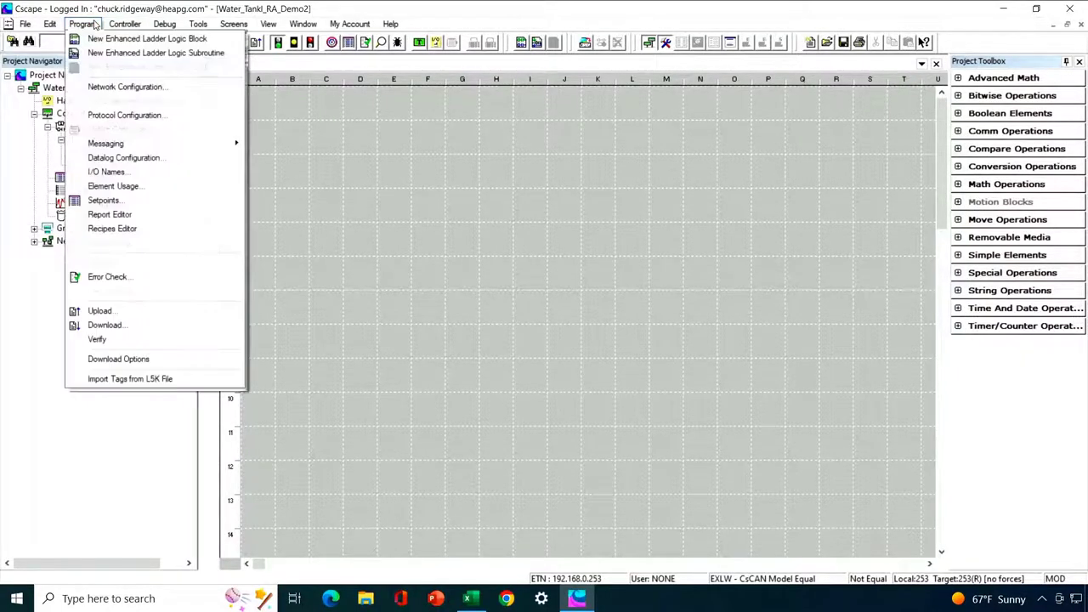
{"action": "left_click", "coordinate": [126, 379]}
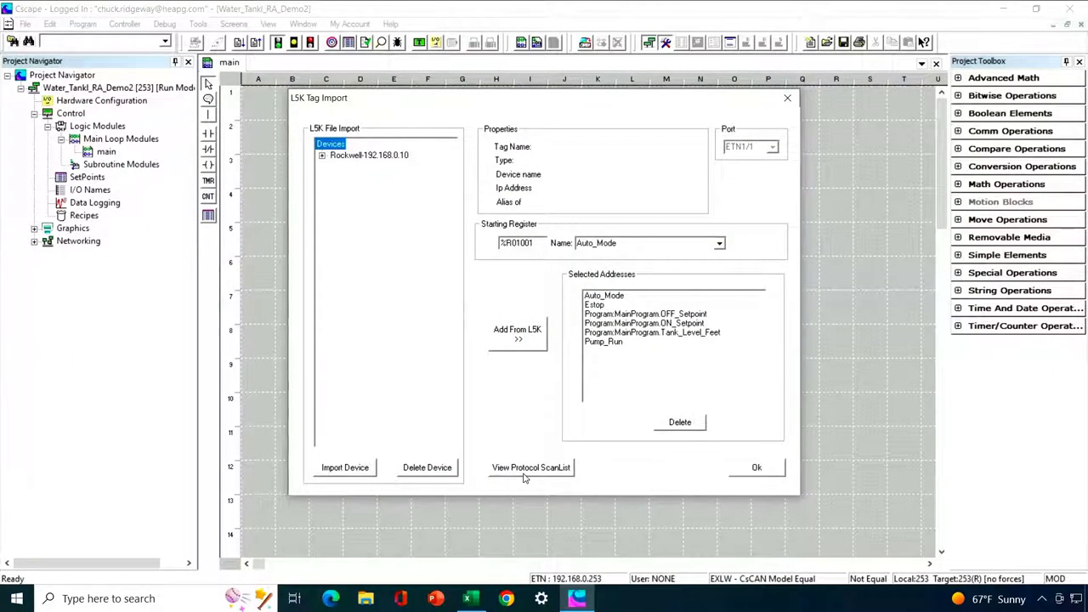
{"action": "left_click", "coordinate": [525, 469]}
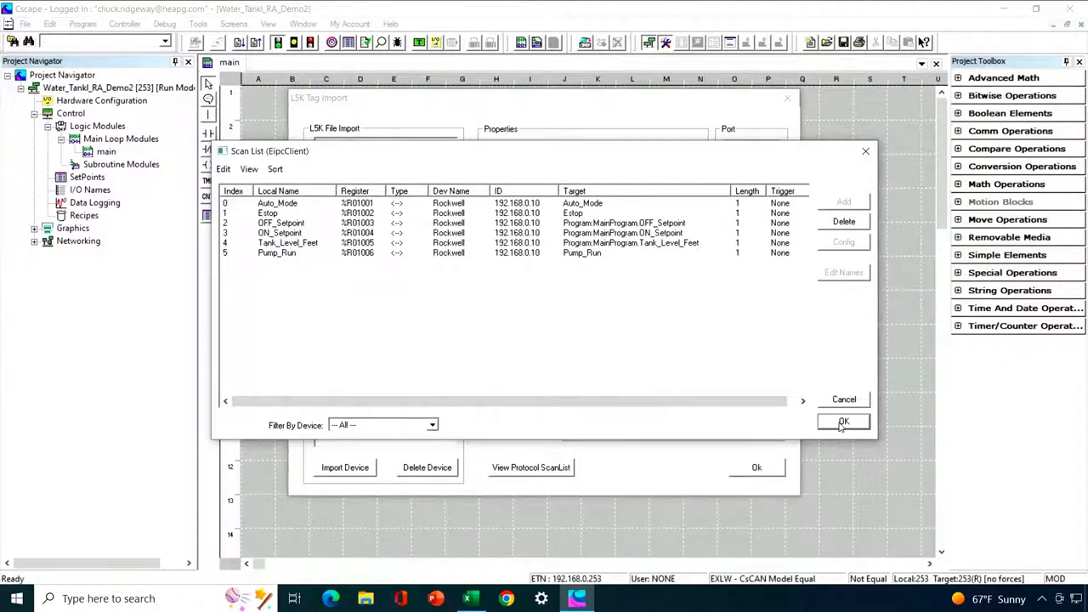
{"action": "left_click", "coordinate": [842, 423]}
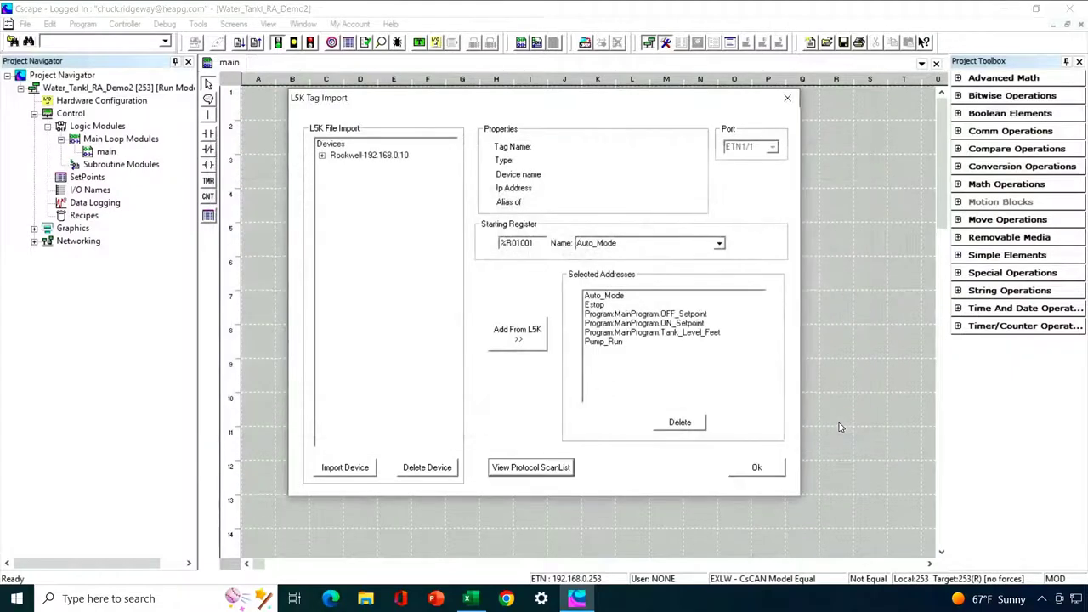
{"action": "left_click", "coordinate": [770, 469]}
{"action": "left_click", "coordinate": [640, 332]}
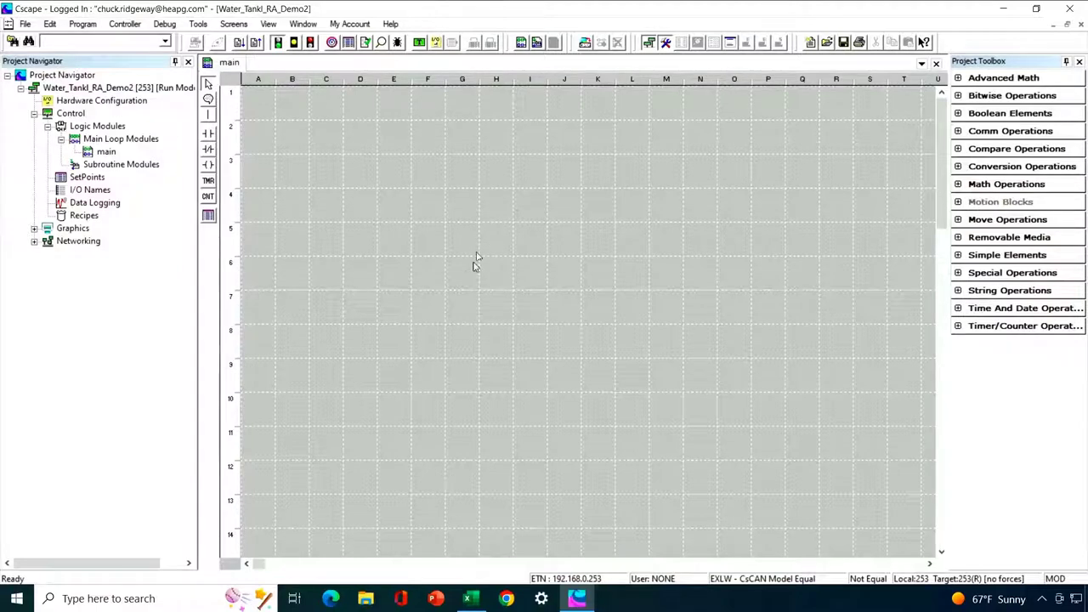
Back in Excel, cancel the pending copy and change Auto_Mode's size in J5 to 1-bit.
{"action": "left_click", "coordinate": [469, 601]}
{"action": "left_click", "coordinate": [499, 380]}
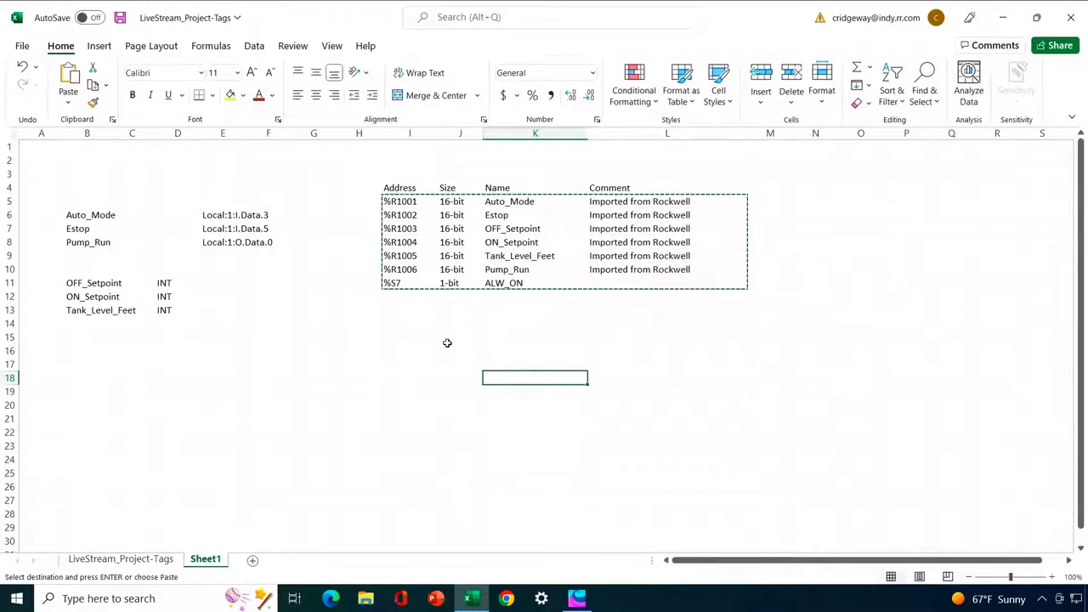
{"action": "key", "text": "Escape"}
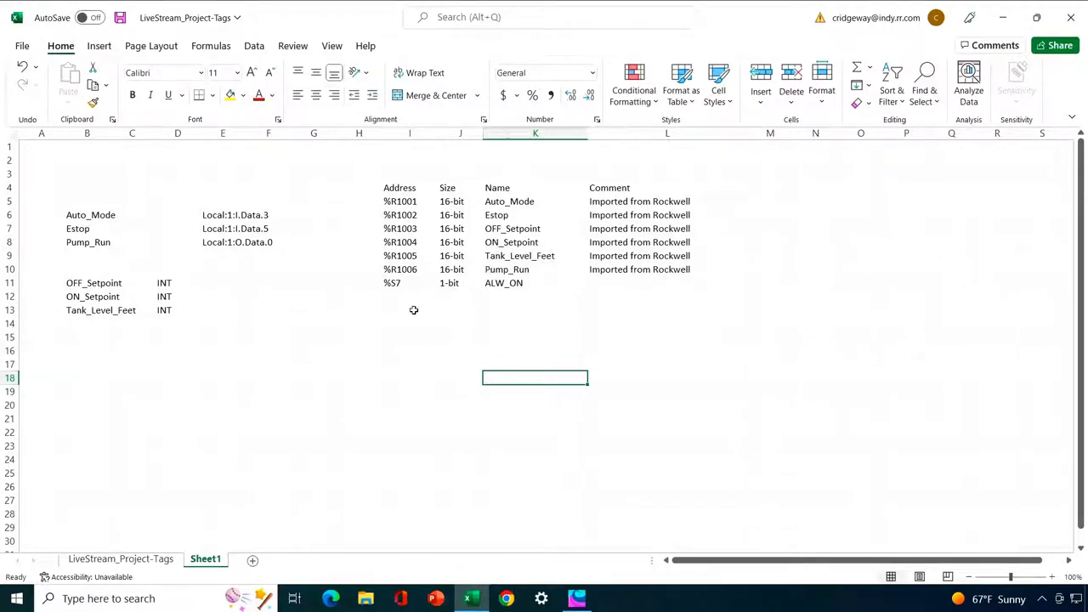
{"action": "left_click", "coordinate": [470, 202]}
{"action": "double_click", "coordinate": [457, 201]}
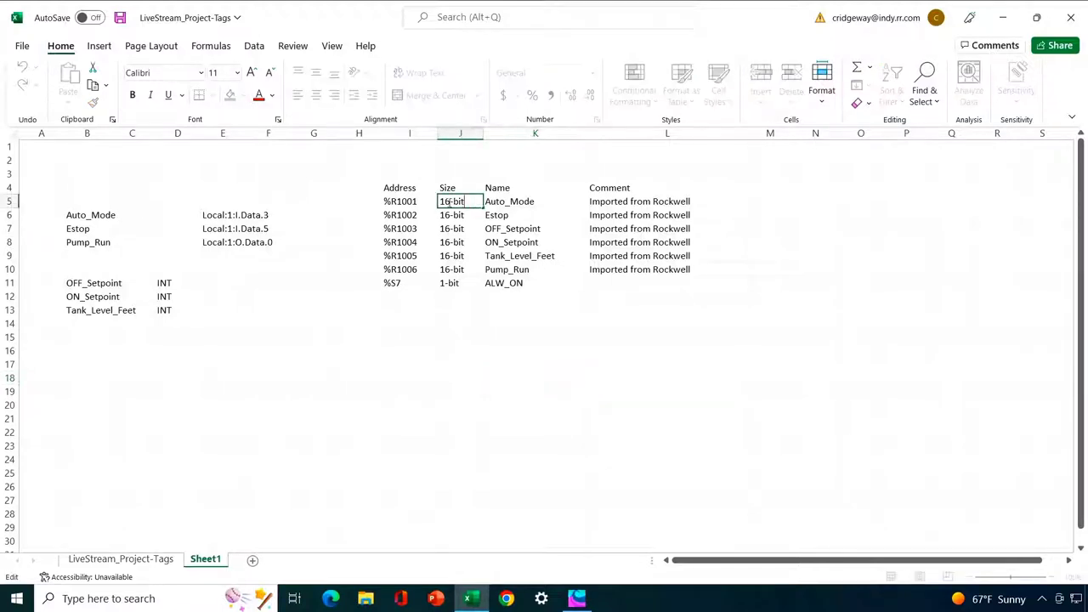
{"action": "key", "text": "BackSpace"}
{"action": "key", "text": "BackSpace"}
{"action": "type", "text": "-bit"}
{"action": "key", "text": "Return"}
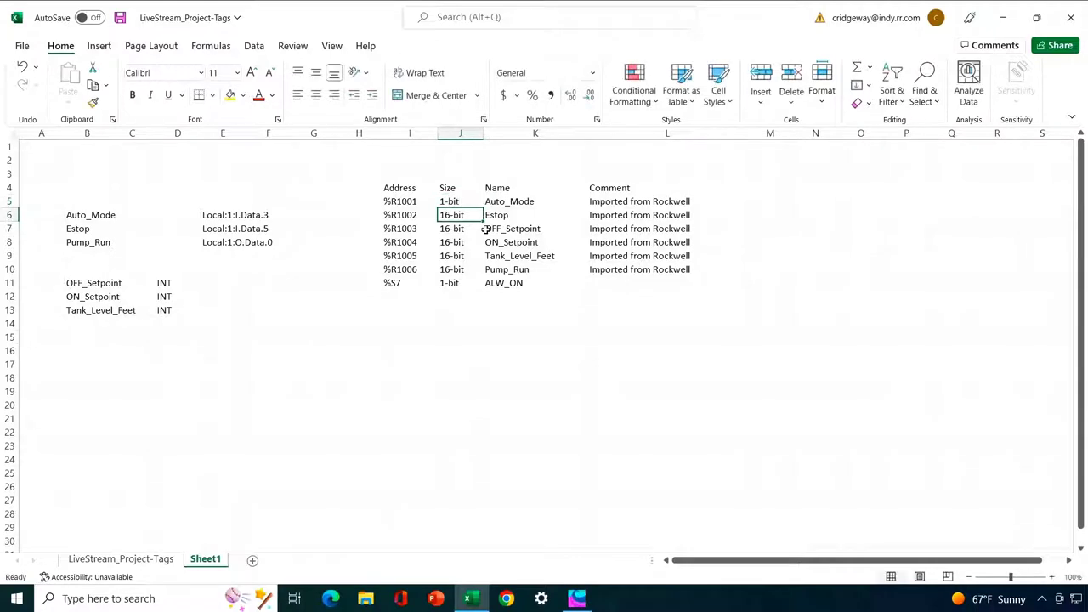
Change Estop's (J6) and Pump_Run's (J10) sizes from 16-bit to 1-bit.
{"action": "left_click", "coordinate": [451, 256]}
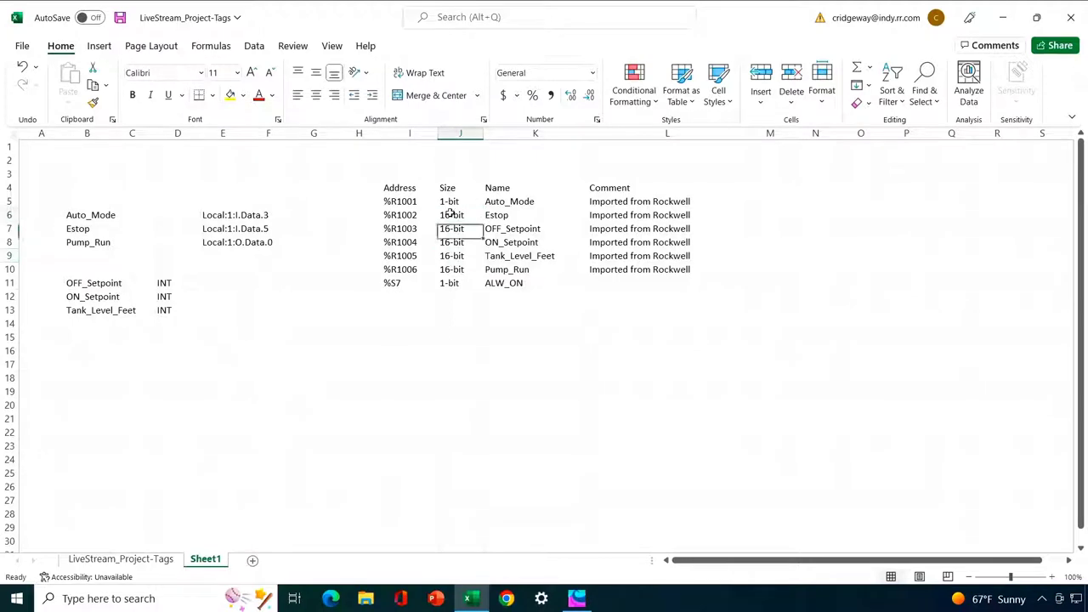
{"action": "double_click", "coordinate": [451, 215]}
{"action": "key", "text": "BackSpace"}
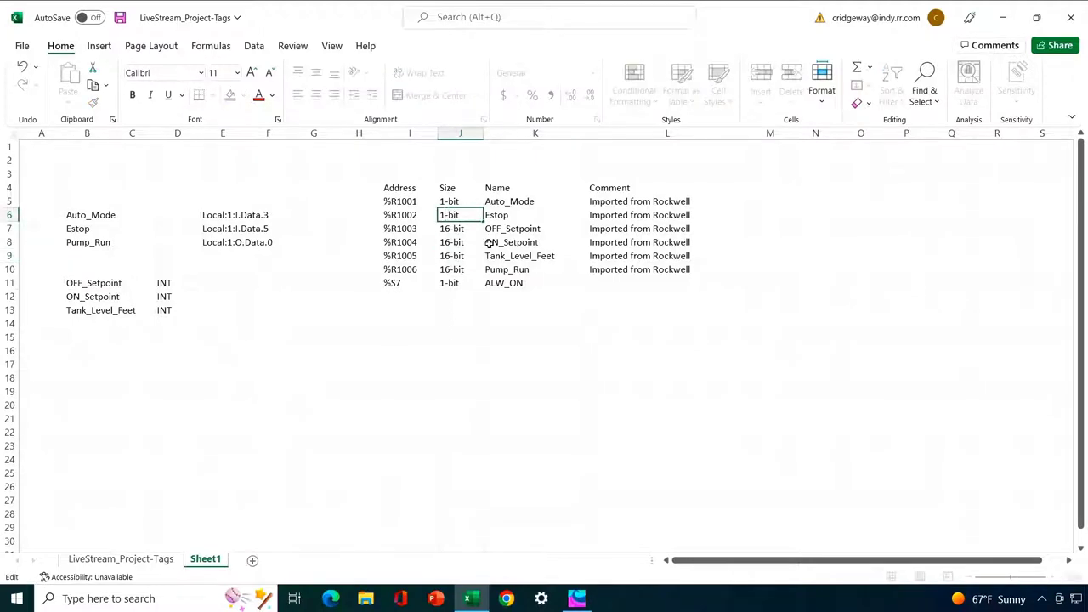
{"action": "key", "text": "ctrl+Return"}
{"action": "double_click", "coordinate": [452, 269]}
{"action": "key", "text": "BackSpace"}
Add the _BOOL suffix to the Auto_Mode, Estop and Pump_Run names in K5, K6 and K10.
{"action": "left_click", "coordinate": [548, 380]}
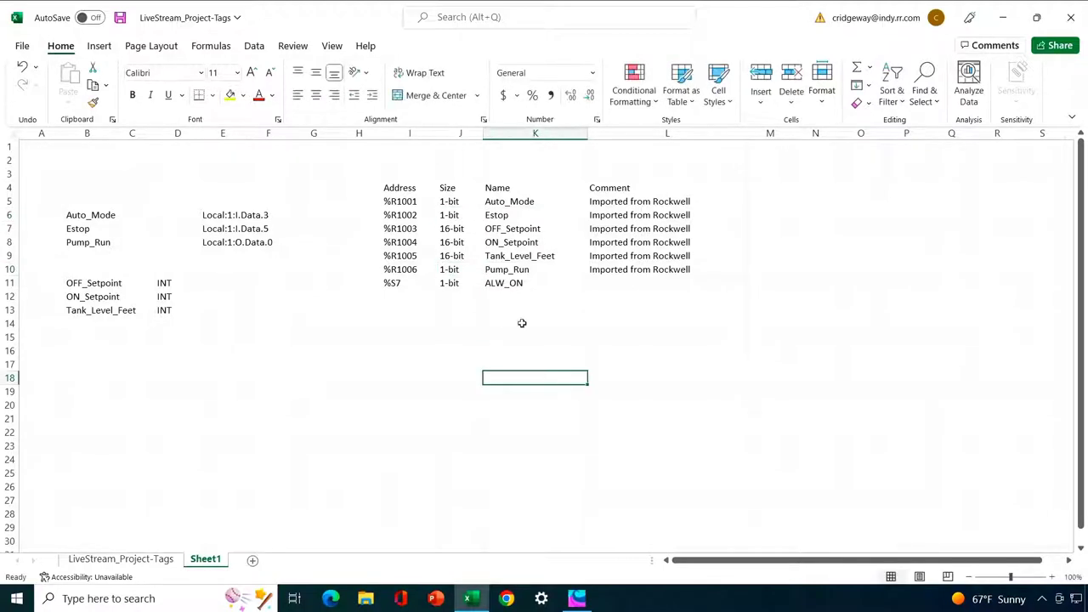
{"action": "double_click", "coordinate": [541, 202]}
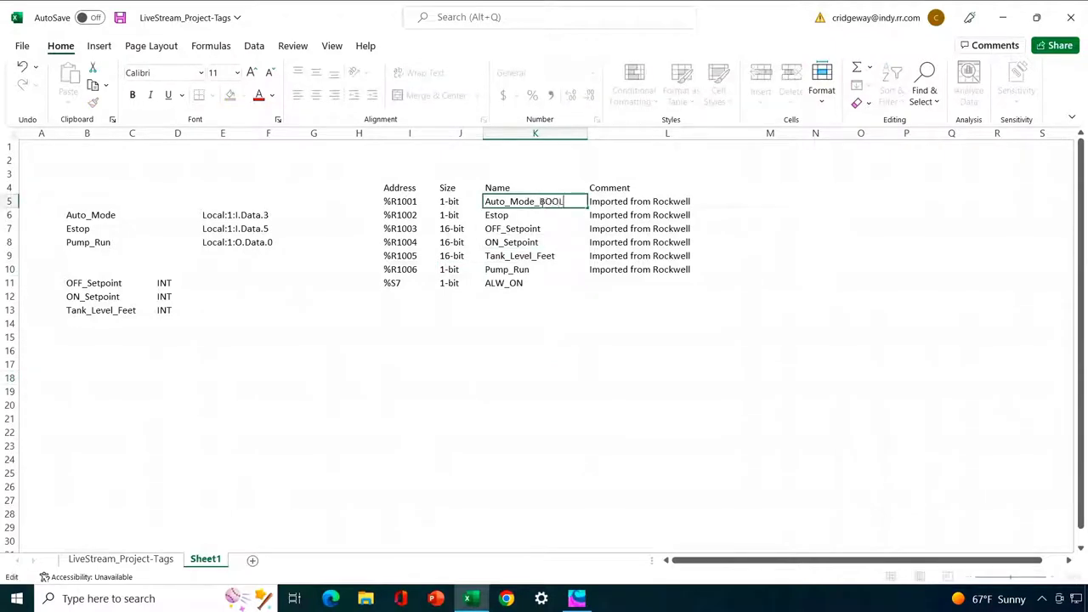
{"action": "left_click", "coordinate": [514, 216]}
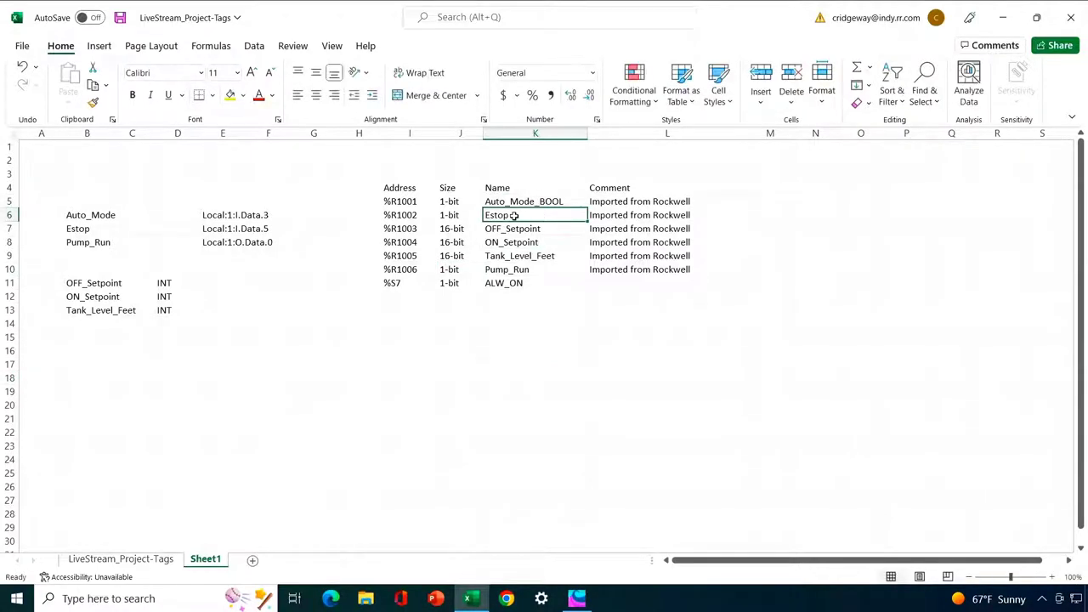
{"action": "double_click", "coordinate": [514, 216]}
{"action": "type", "text": "_BOOL"}
{"action": "key", "text": "Return"}
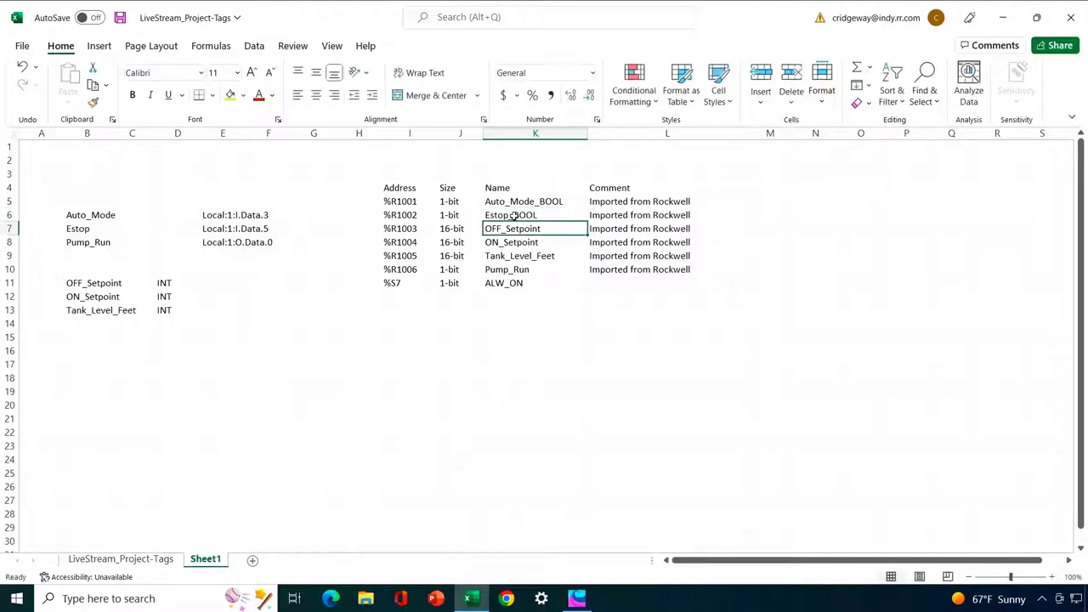
{"action": "double_click", "coordinate": [530, 270]}
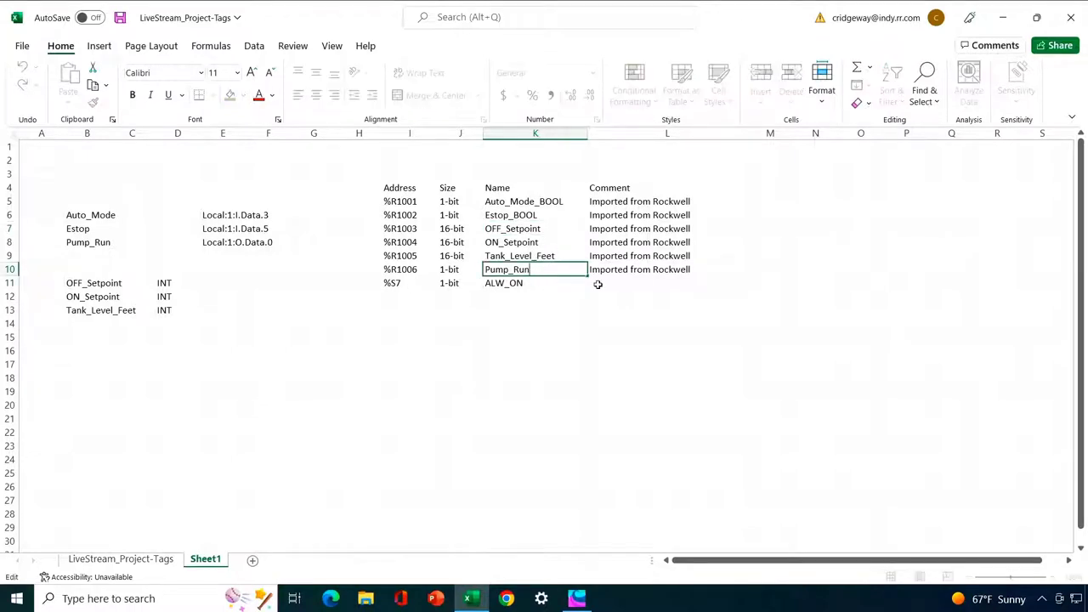
{"action": "type", "text": "_BOOL"}
{"action": "key", "text": "Return"}
{"action": "key", "text": "Return"}
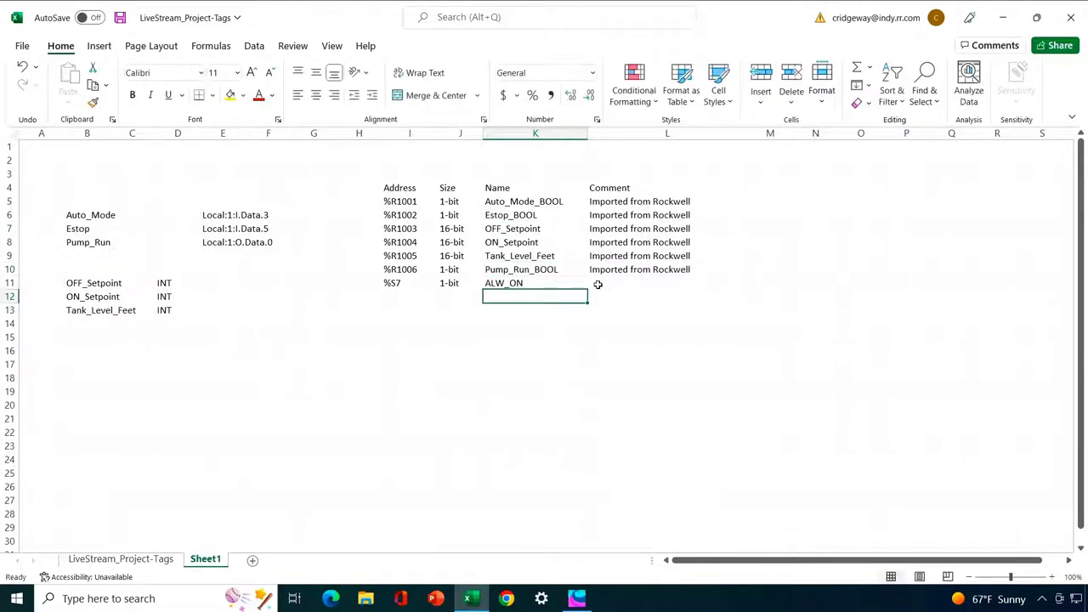
Copy the updated tag table range I5:L11.
{"action": "left_click_drag", "start_coordinate": [413, 201], "coordinate": [639, 283]}
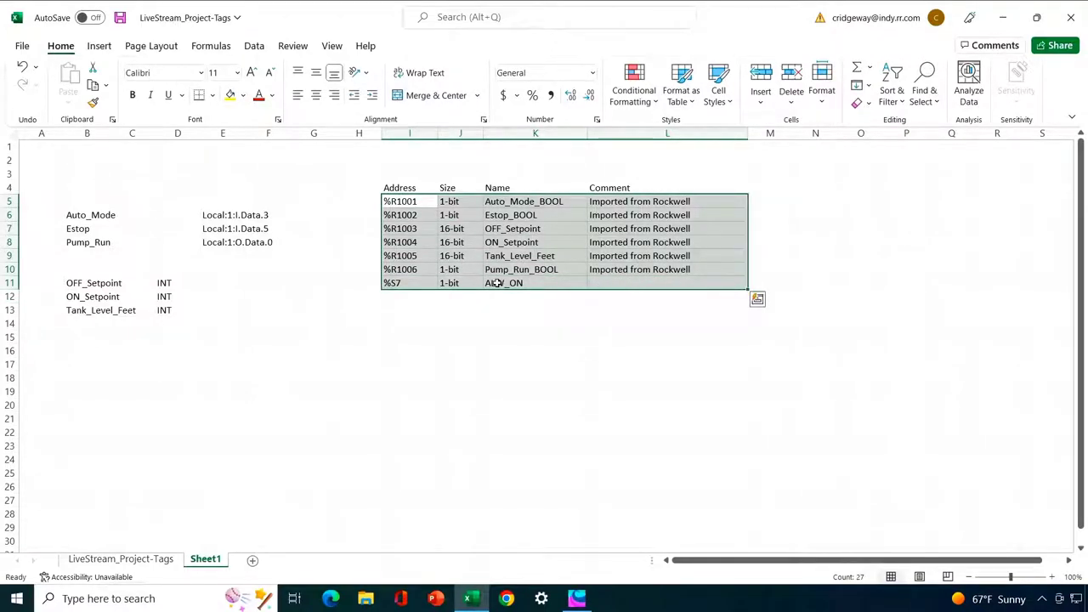
{"action": "right_click", "coordinate": [497, 283]}
{"action": "left_click", "coordinate": [541, 189]}
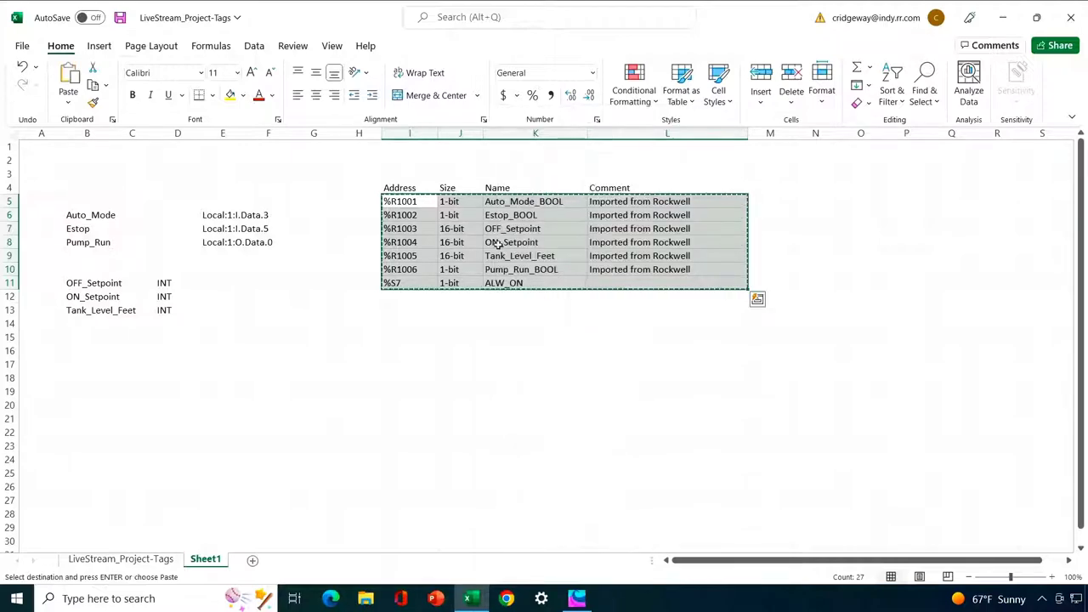
Paste the copied tags into Cscape's I/O Names list, overwriting duplicates, and accept the list.
{"action": "left_click", "coordinate": [578, 599]}
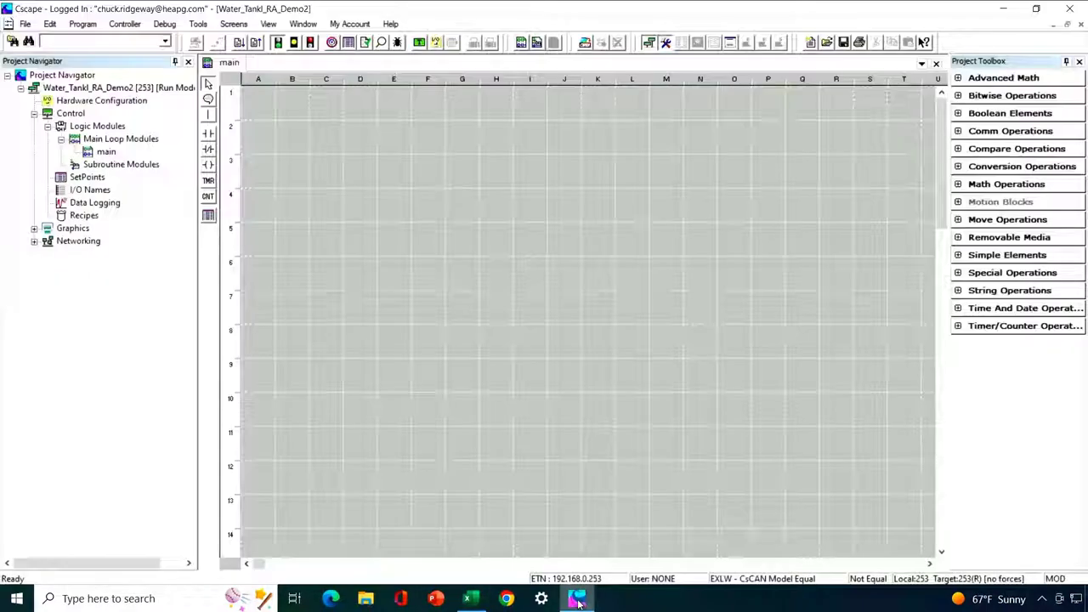
{"action": "left_click", "coordinate": [83, 23]}
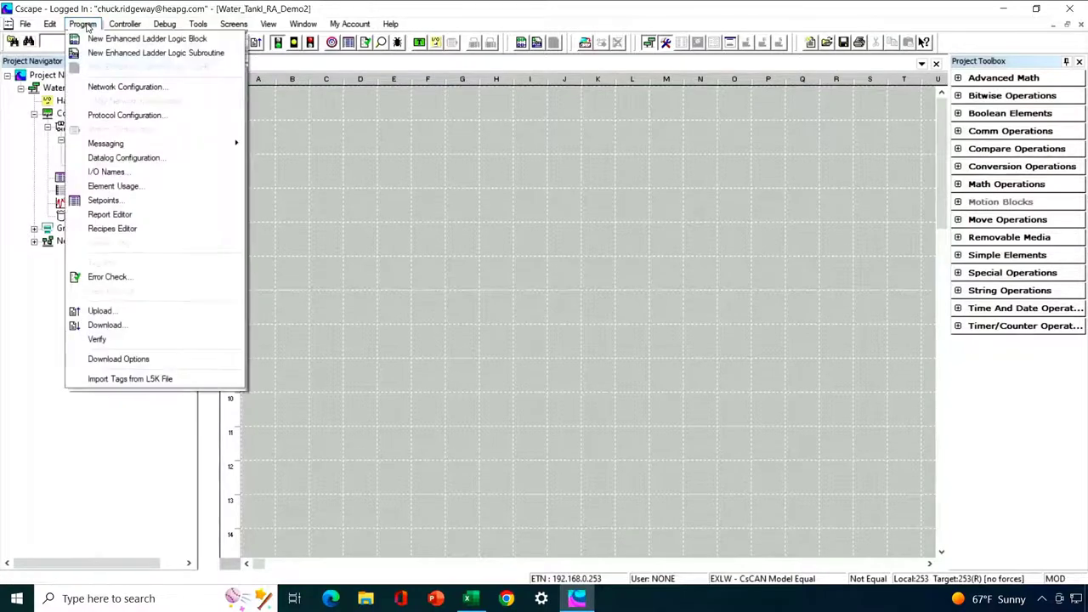
{"action": "left_click", "coordinate": [106, 172]}
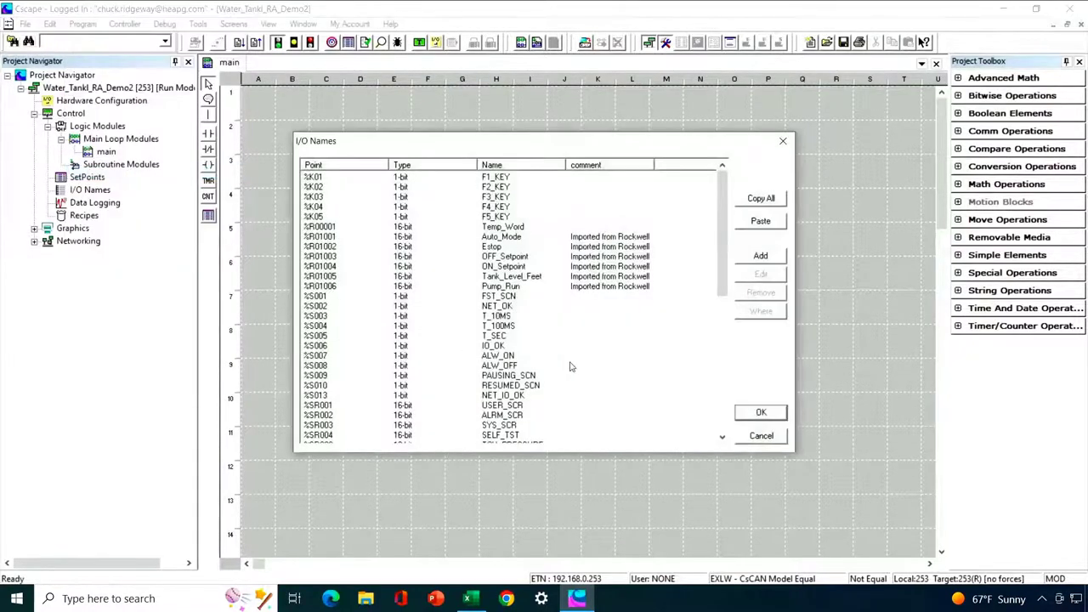
{"action": "left_click", "coordinate": [762, 222]}
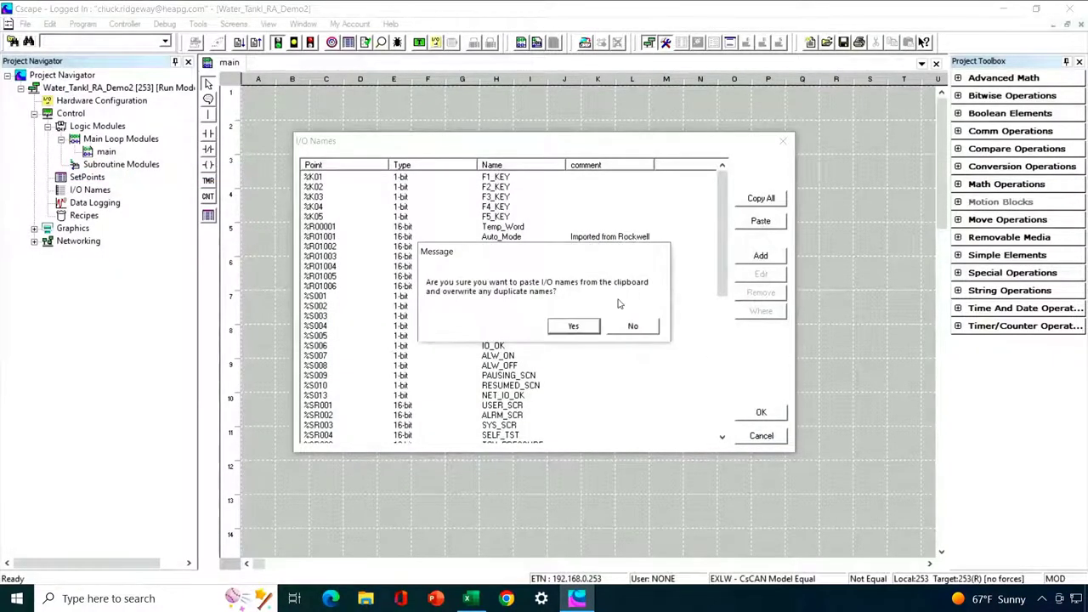
{"action": "left_click", "coordinate": [585, 330]}
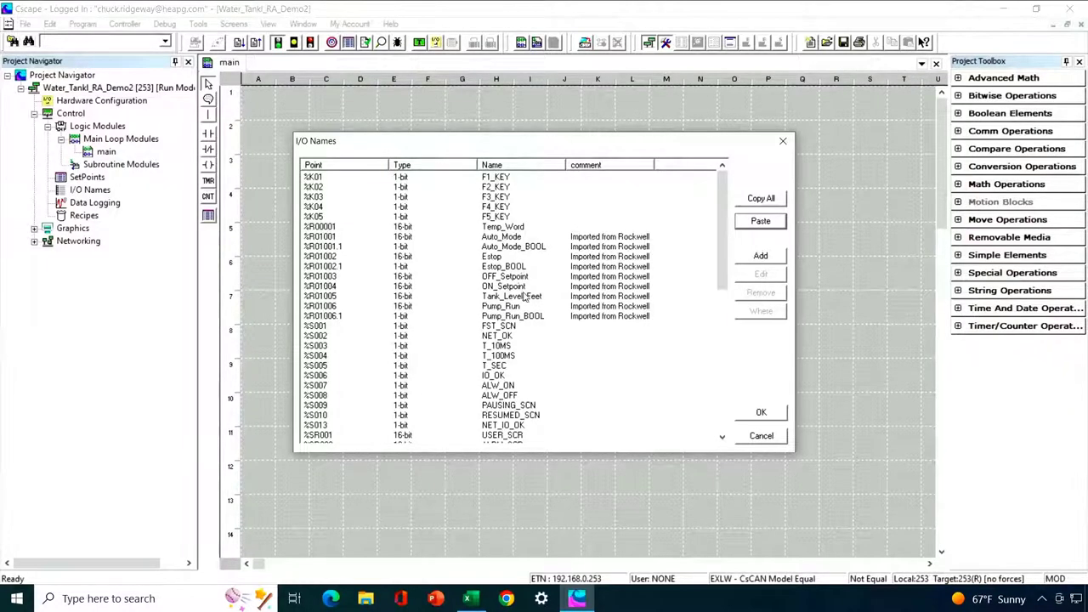
{"action": "left_click", "coordinate": [752, 416]}
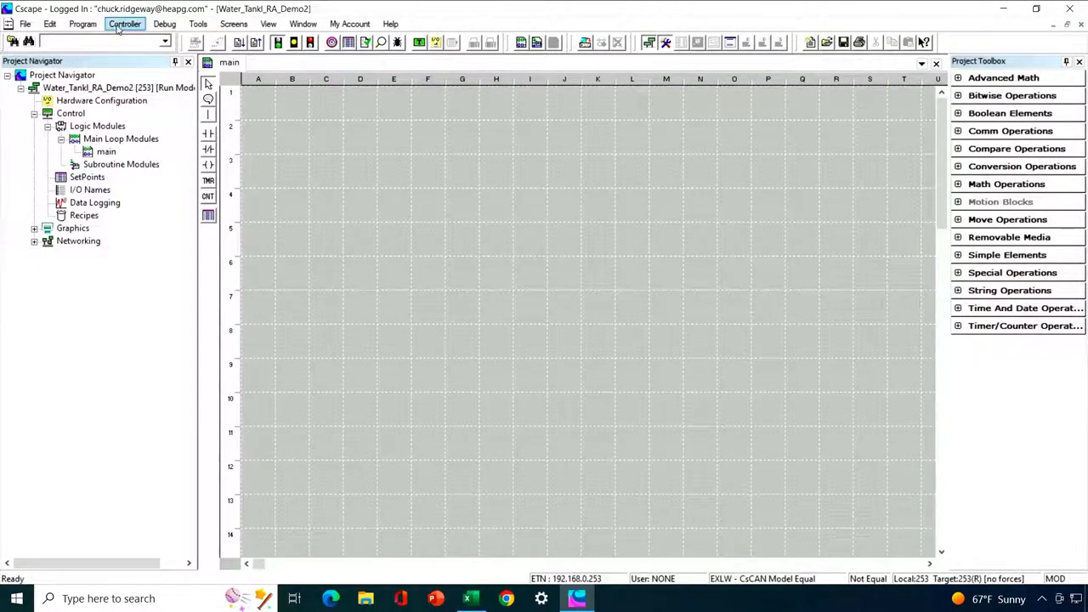
Rerun Import Tags from L5K File, check the six tags map to %R01001–%R01006, and confirm.
{"action": "left_click", "coordinate": [82, 24]}
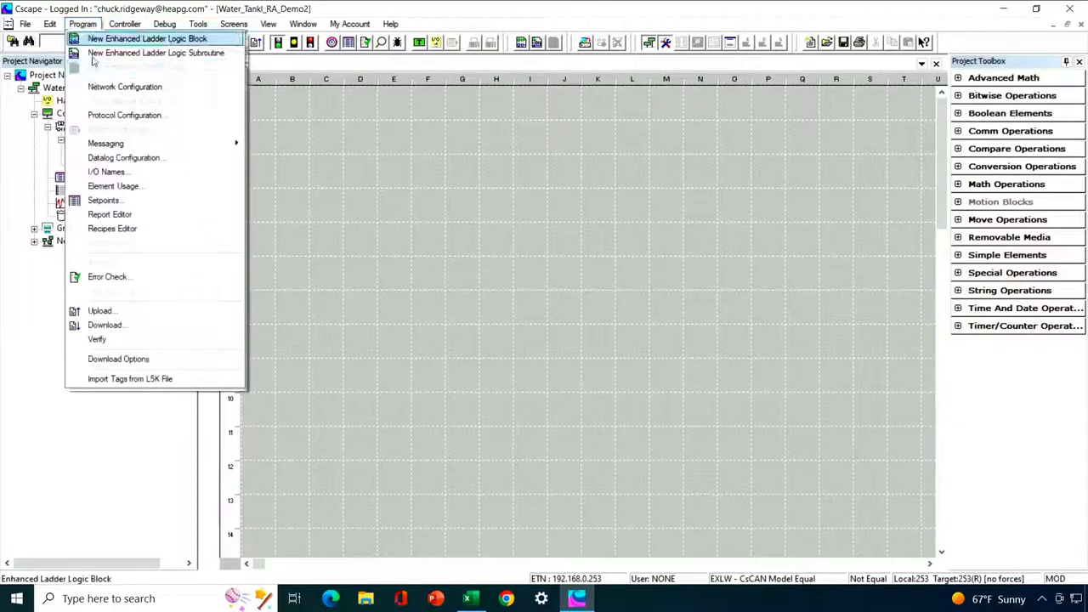
{"action": "left_click", "coordinate": [132, 379]}
{"action": "left_click", "coordinate": [535, 472]}
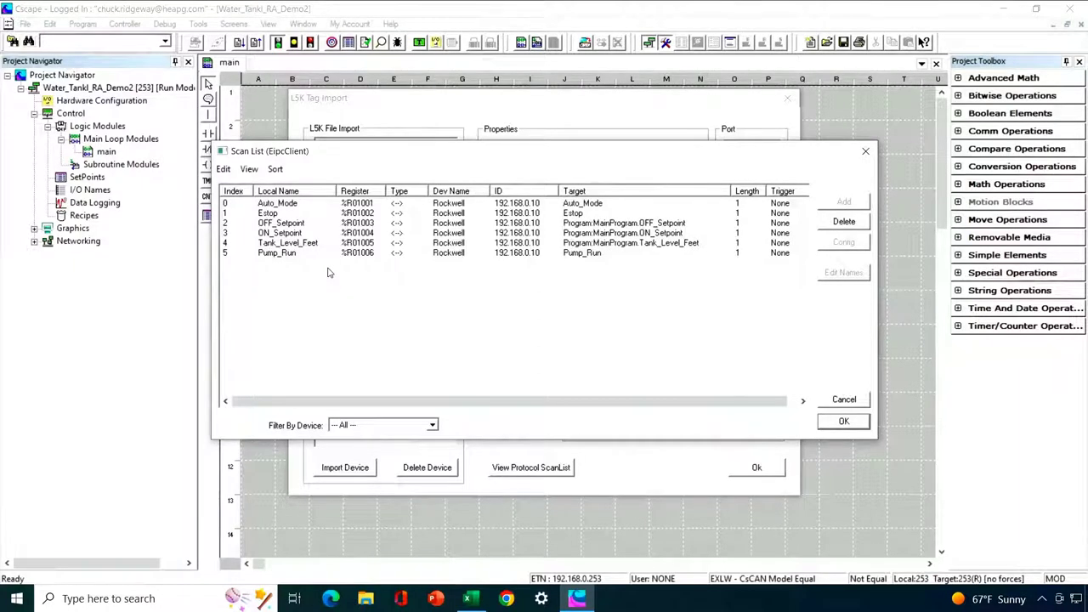
{"action": "left_click", "coordinate": [823, 426]}
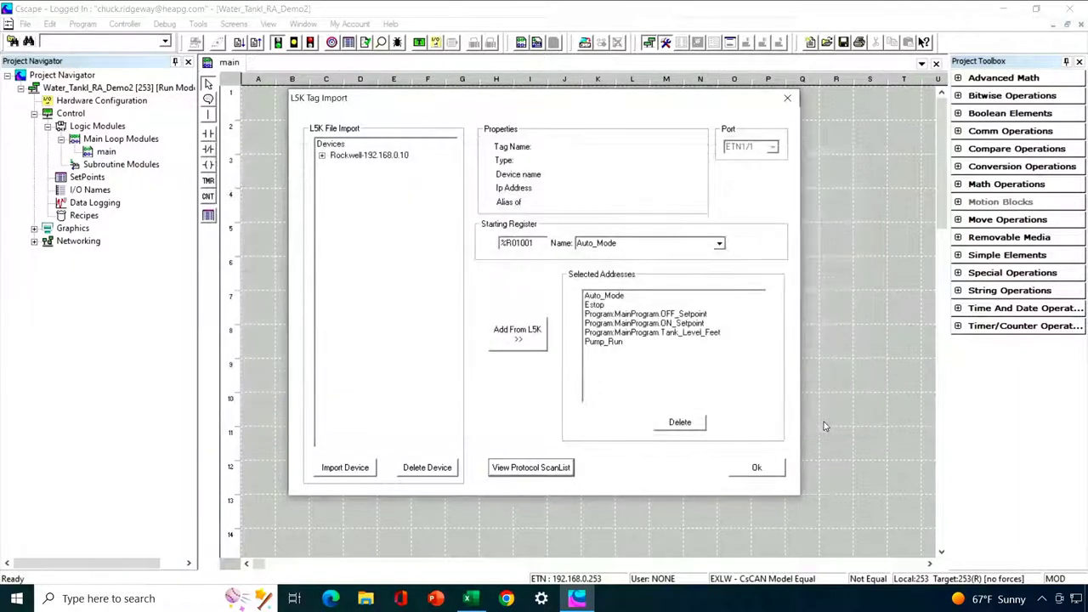
{"action": "left_click", "coordinate": [776, 470]}
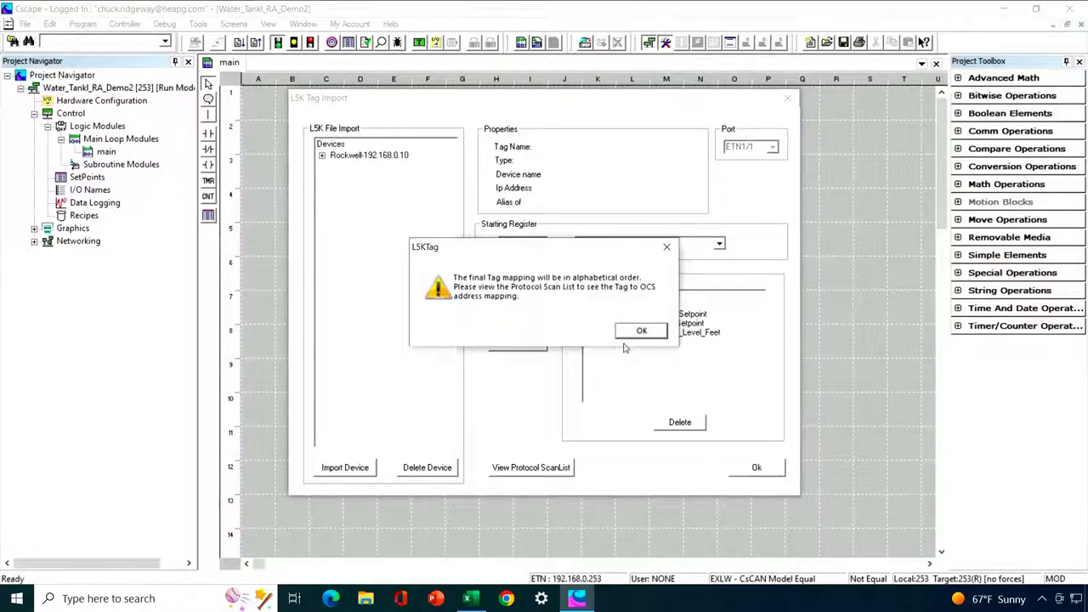
{"action": "left_click", "coordinate": [639, 332]}
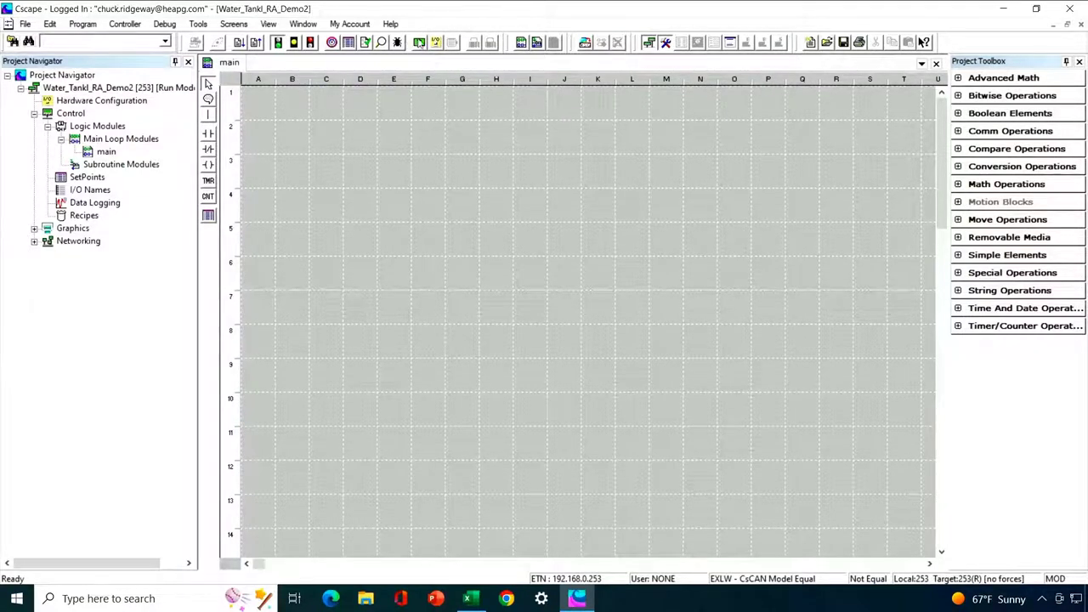
Open View/Edit Screens and maximize it to show Screen 1's Water Tank page.
{"action": "left_click", "coordinate": [419, 42]}
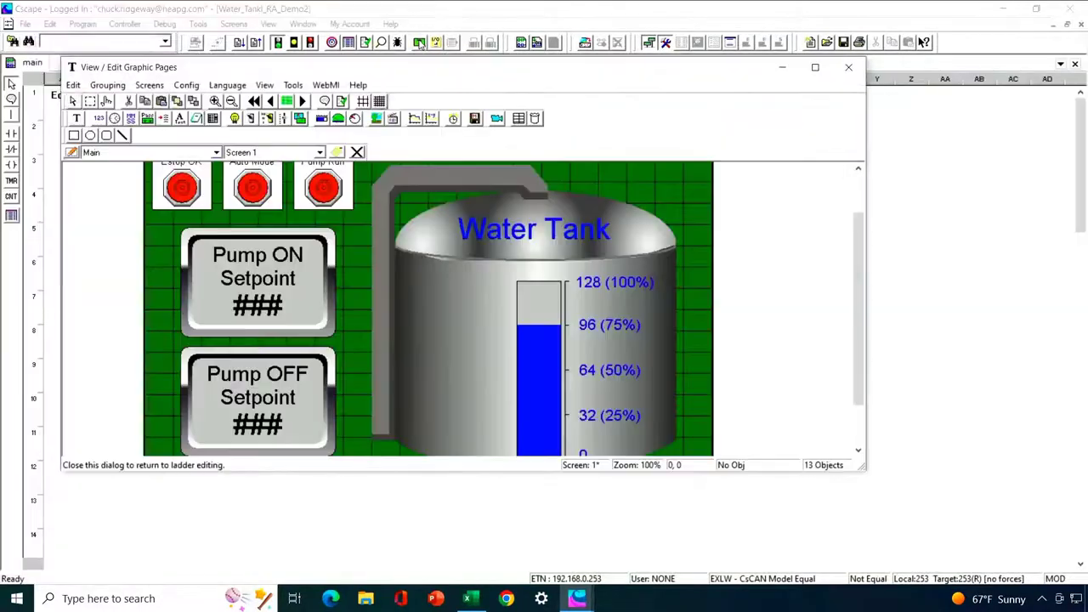
{"action": "left_click", "coordinate": [814, 67]}
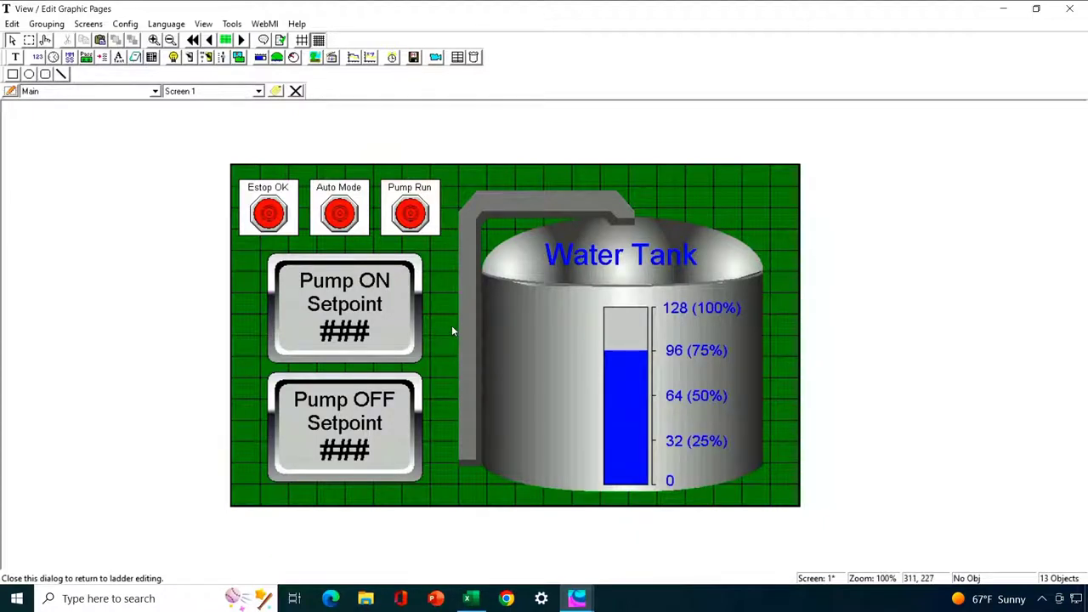
Link the Estop OK indicator to the Estop_BOOL tag.
{"action": "double_click", "coordinate": [270, 215]}
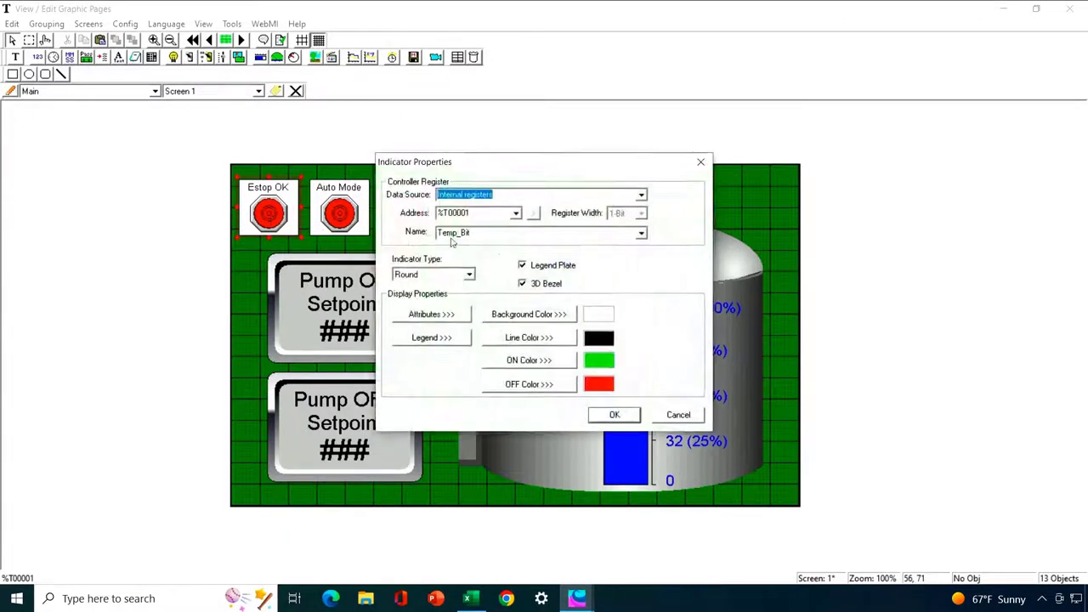
{"action": "left_click", "coordinate": [642, 233]}
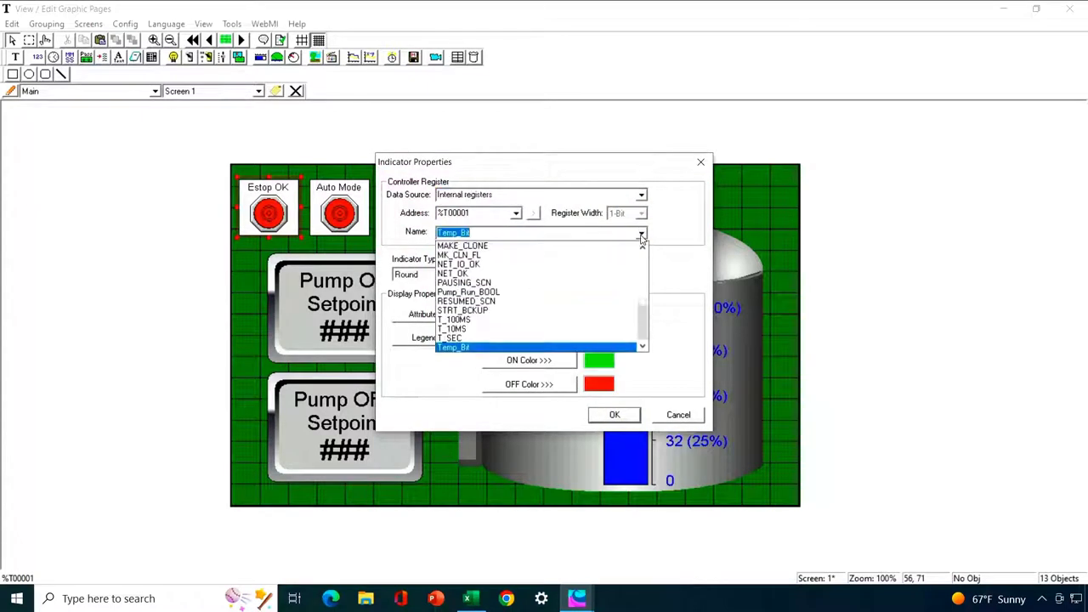
{"action": "scroll", "coordinate": [643, 248], "scroll_direction": "up", "scroll_amount": 3}
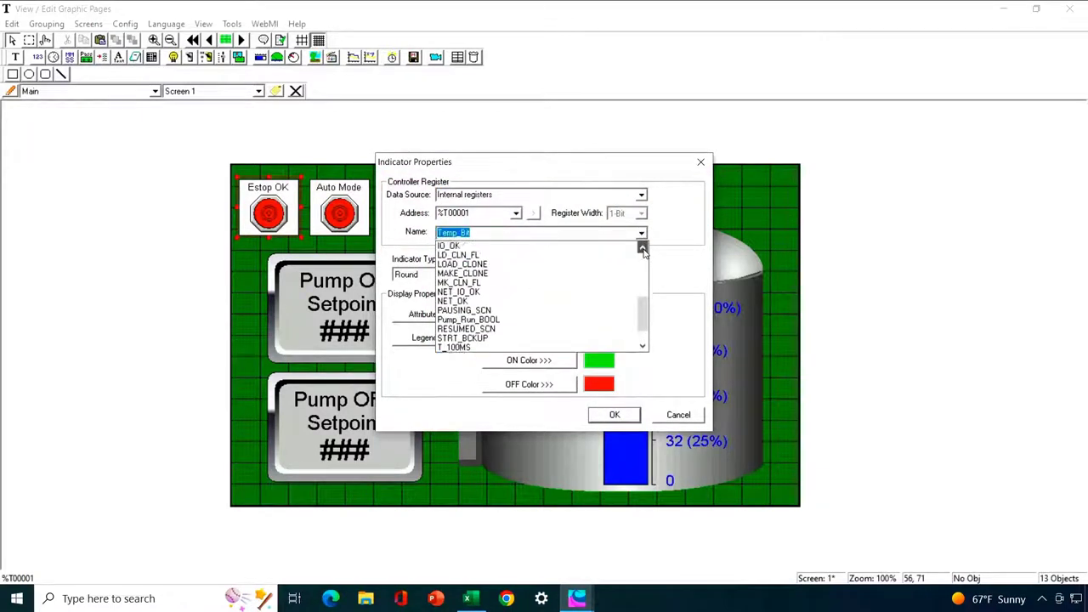
{"action": "scroll", "coordinate": [642, 249], "scroll_direction": "up", "scroll_amount": 3}
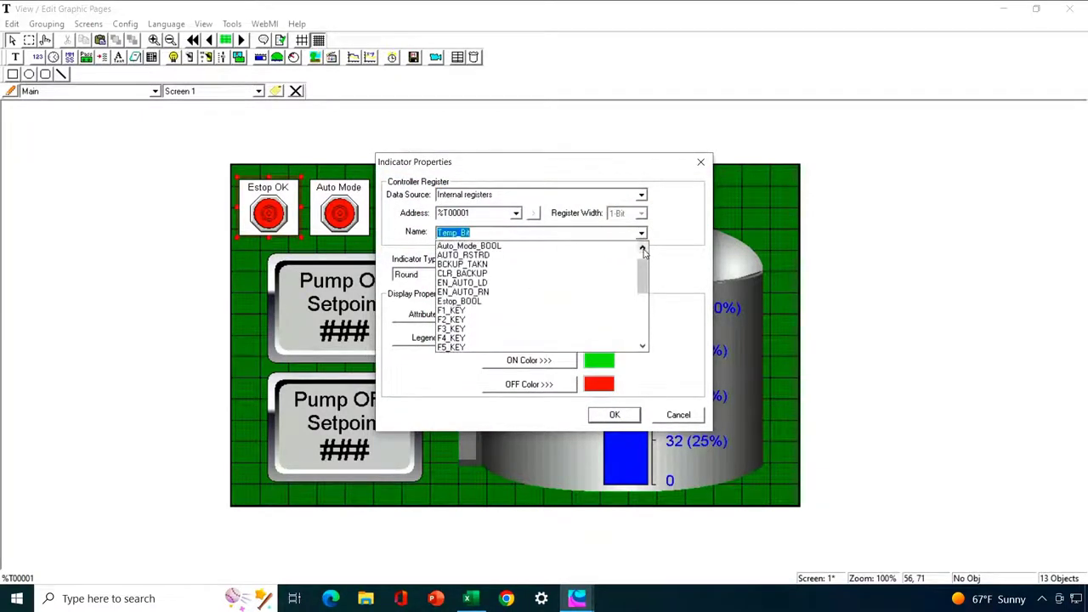
{"action": "left_click", "coordinate": [451, 302]}
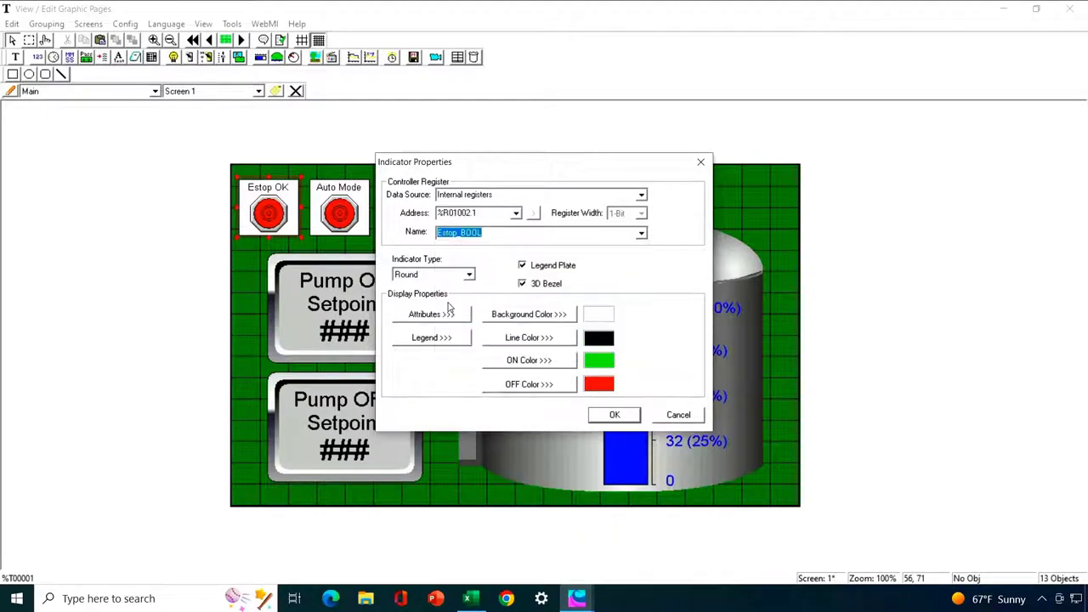
{"action": "left_click", "coordinate": [612, 415]}
Link the Auto Mode indicator to Auto_Mode_BOOL and the Pump Run indicator to Pump_Run_BOOL.
{"action": "double_click", "coordinate": [346, 210]}
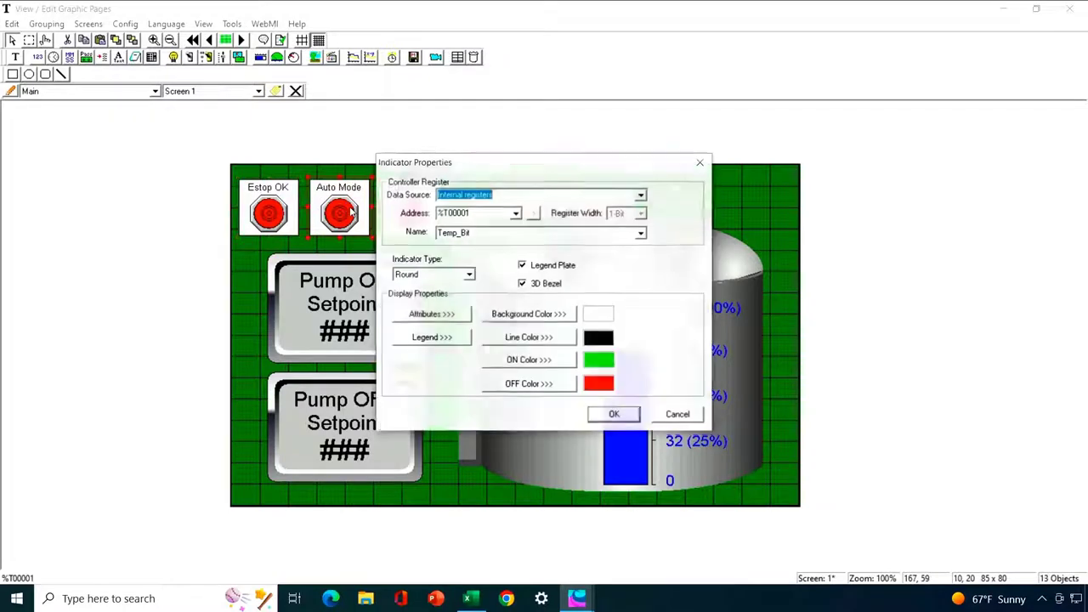
{"action": "left_click", "coordinate": [641, 235]}
{"action": "scroll", "coordinate": [575, 293], "scroll_direction": "up", "scroll_amount": 5}
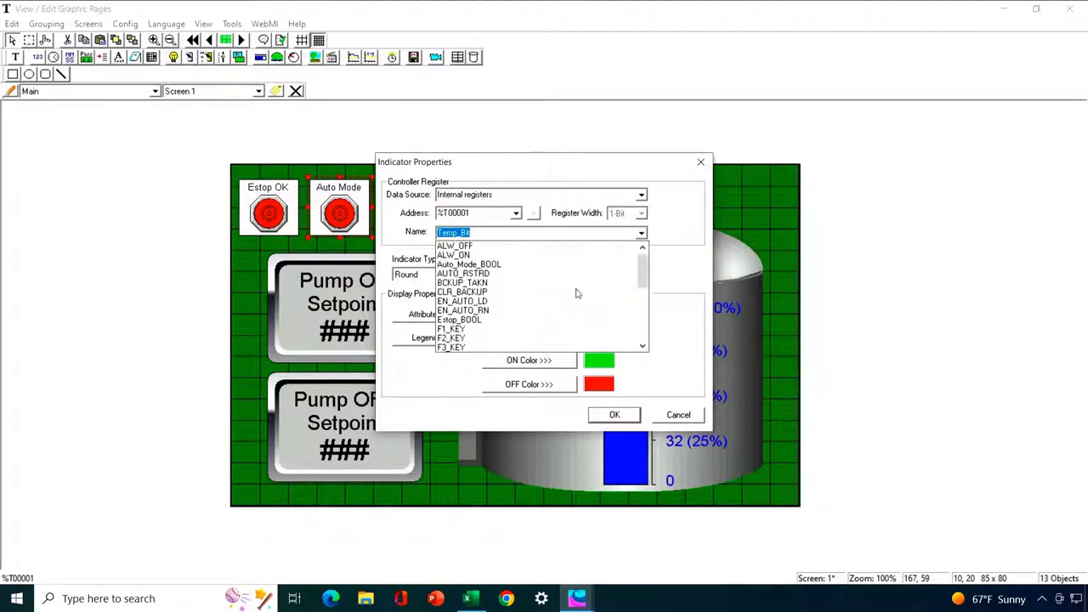
{"action": "left_click", "coordinate": [493, 265]}
{"action": "left_click", "coordinate": [615, 415]}
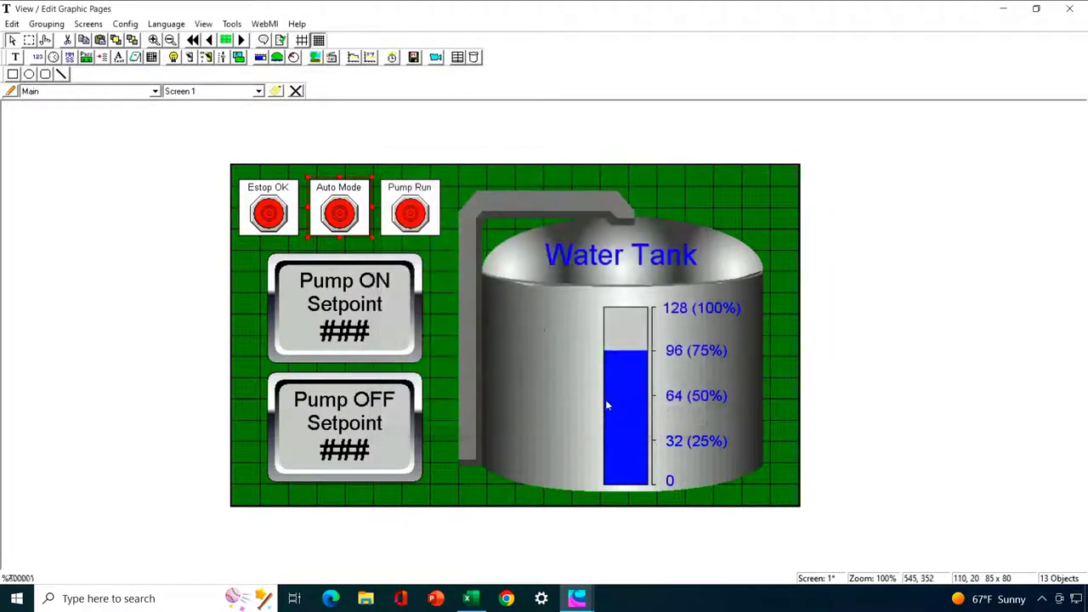
{"action": "double_click", "coordinate": [416, 226]}
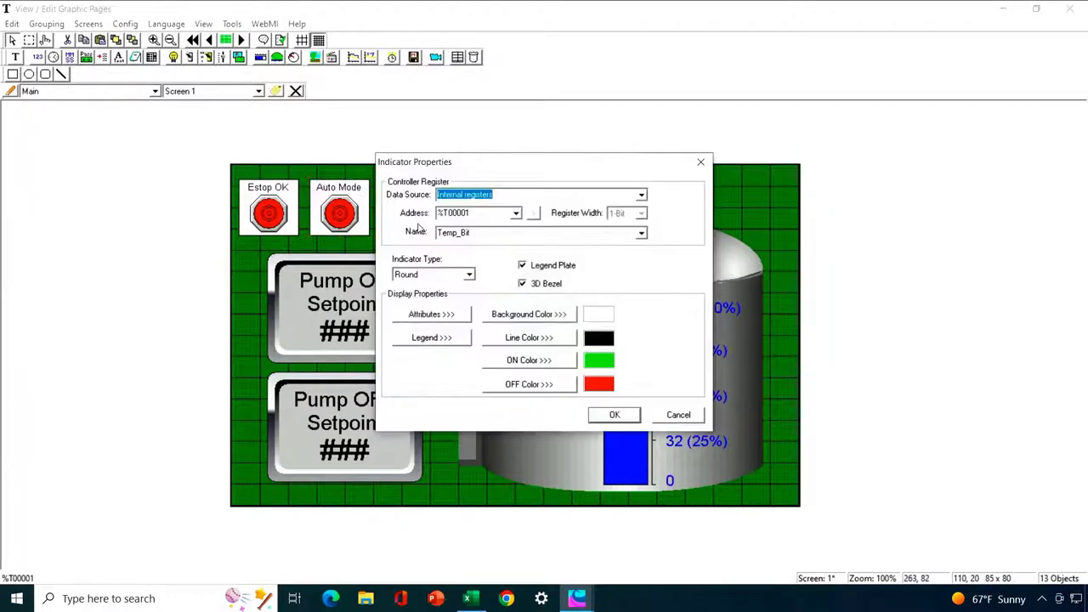
{"action": "left_click", "coordinate": [642, 232]}
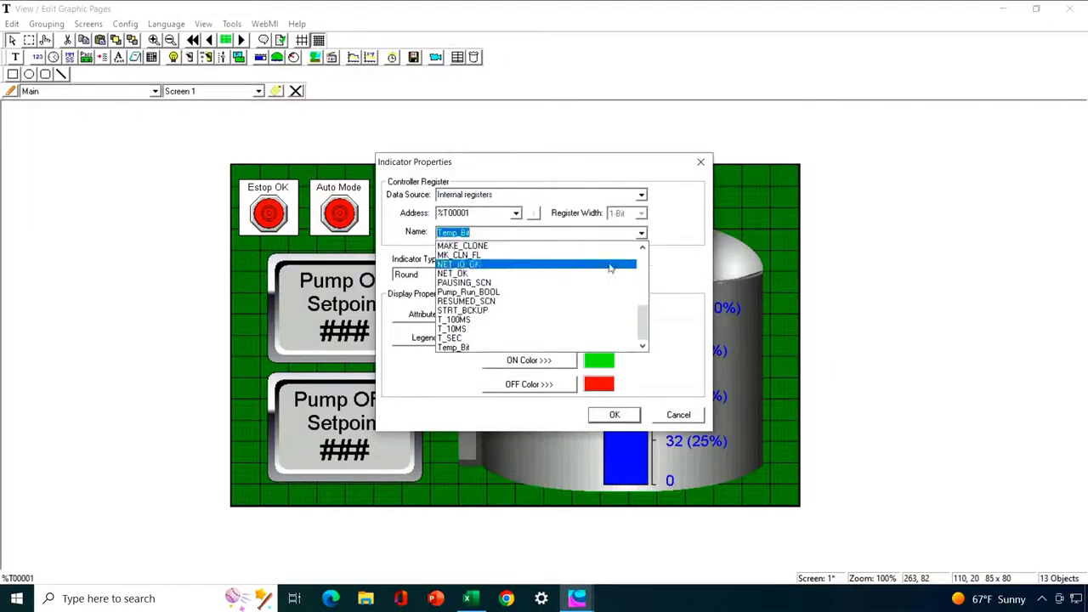
{"action": "left_click", "coordinate": [539, 292]}
Link the Pump ON and Pump OFF Setpoint displays to ON_Setpoint and OFF_Setpoint.
{"action": "left_click", "coordinate": [616, 415]}
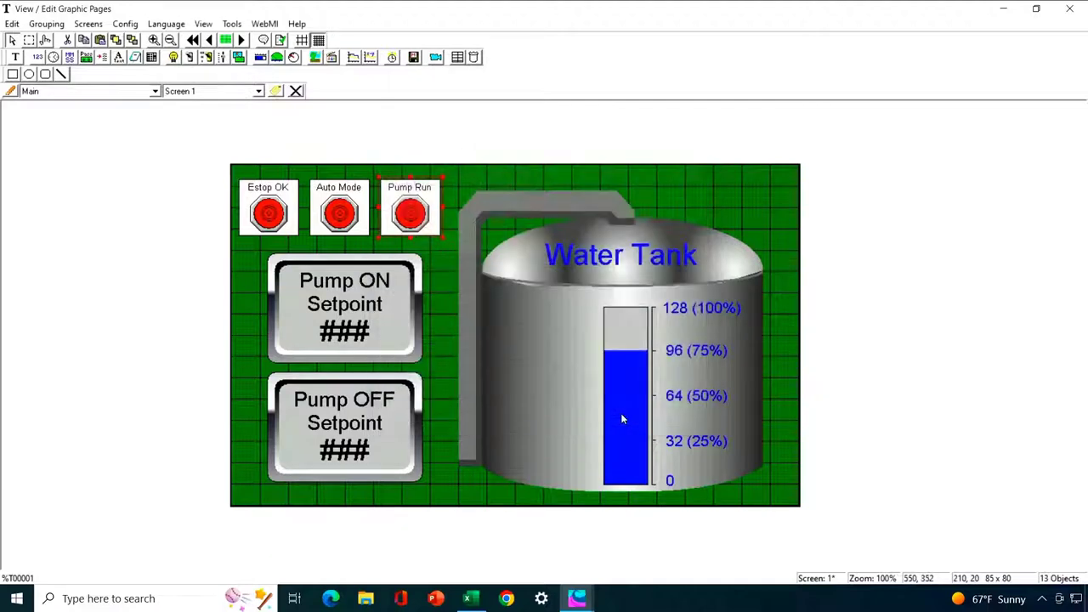
{"action": "double_click", "coordinate": [370, 312]}
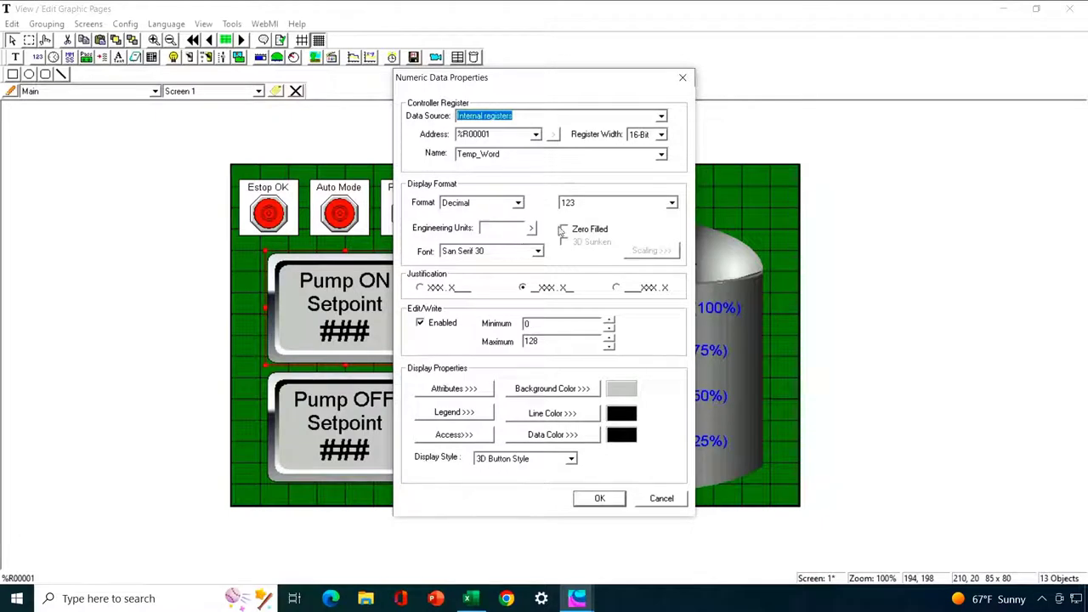
{"action": "left_click", "coordinate": [661, 154]}
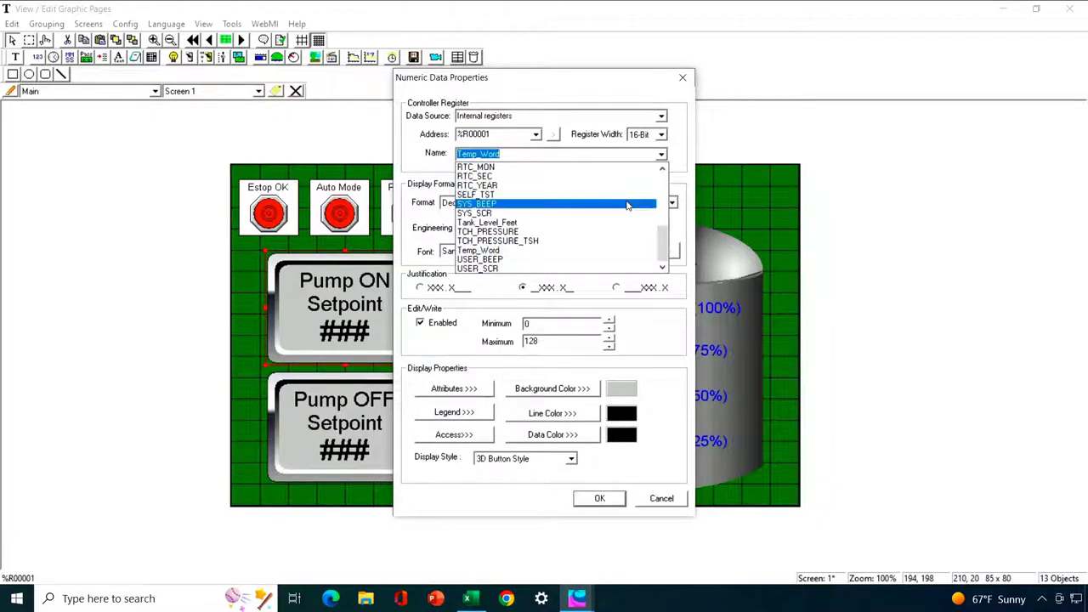
{"action": "scroll", "coordinate": [627, 205], "scroll_direction": "up", "scroll_amount": 1}
{"action": "scroll", "coordinate": [627, 205], "scroll_direction": "up", "scroll_amount": 5}
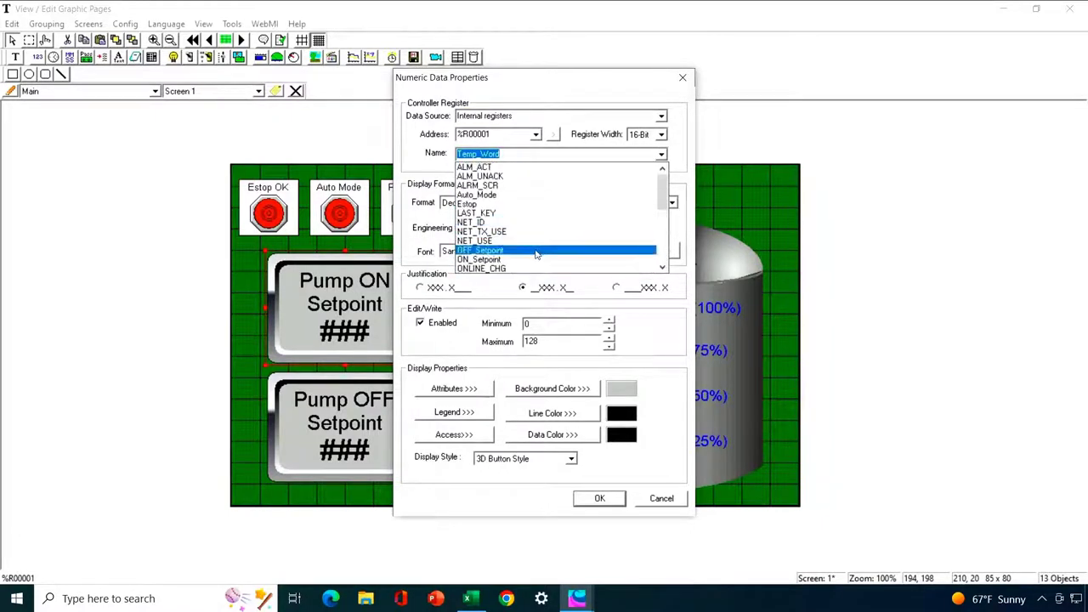
{"action": "left_click", "coordinate": [532, 259]}
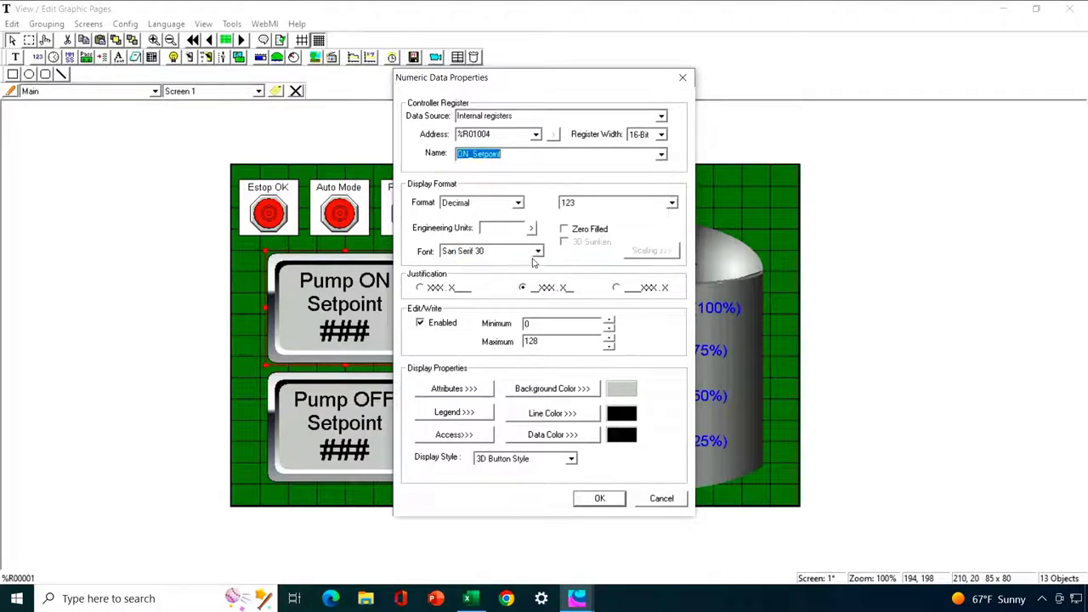
{"action": "left_click", "coordinate": [598, 500]}
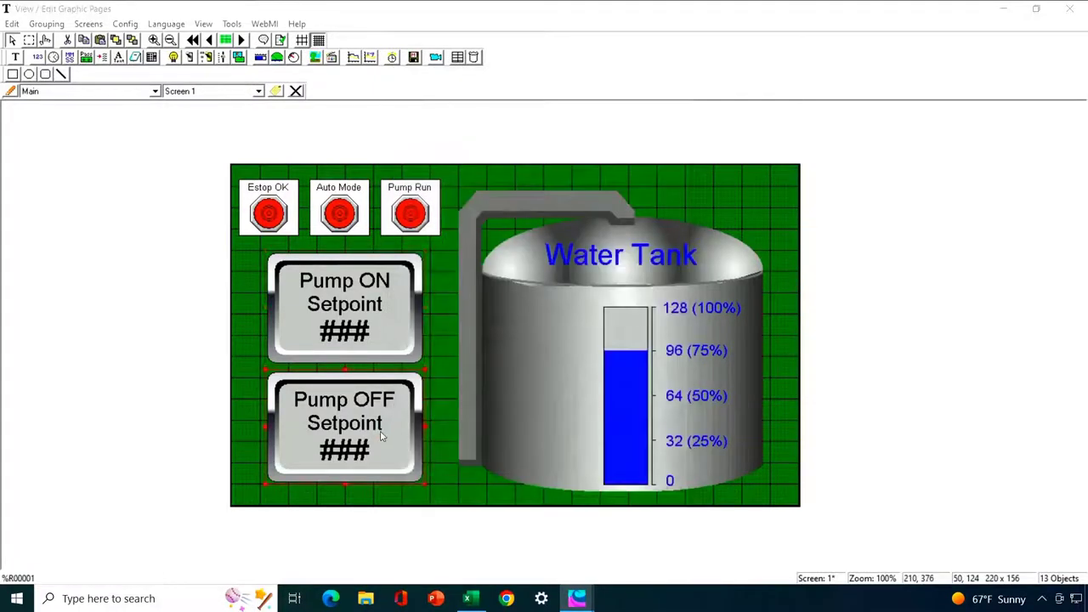
{"action": "double_click", "coordinate": [382, 433]}
{"action": "left_click", "coordinate": [662, 155]}
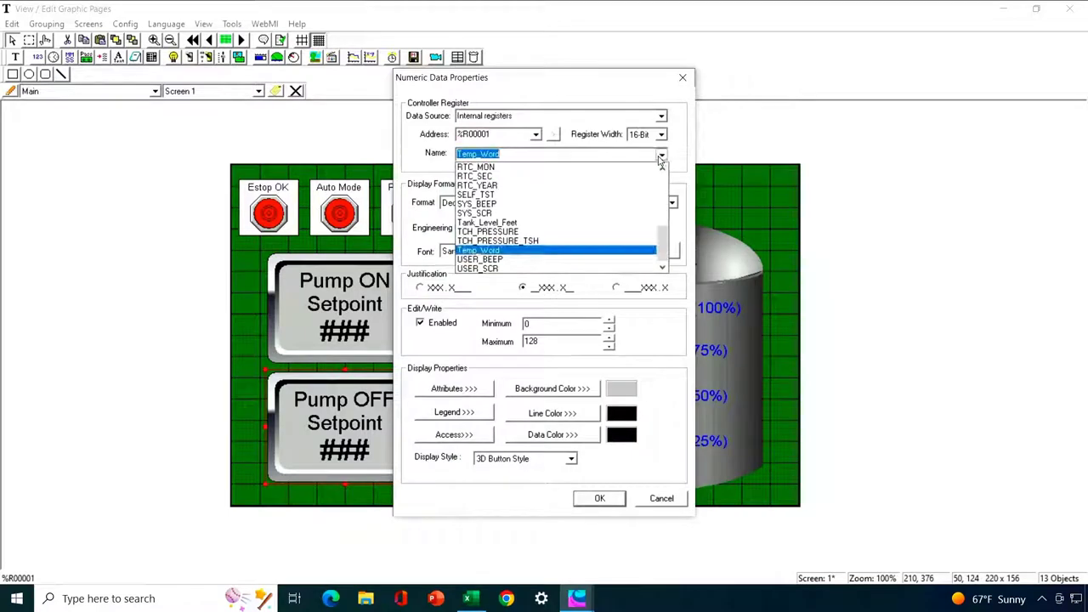
{"action": "scroll", "coordinate": [597, 205], "scroll_direction": "up", "scroll_amount": 5}
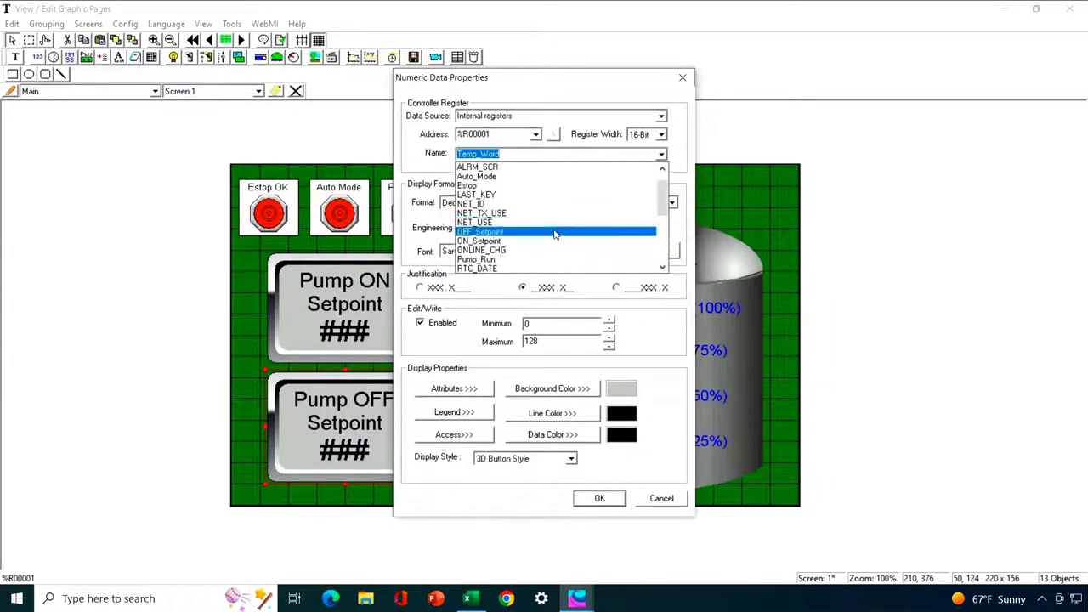
{"action": "left_click", "coordinate": [553, 233]}
{"action": "left_click", "coordinate": [605, 499]}
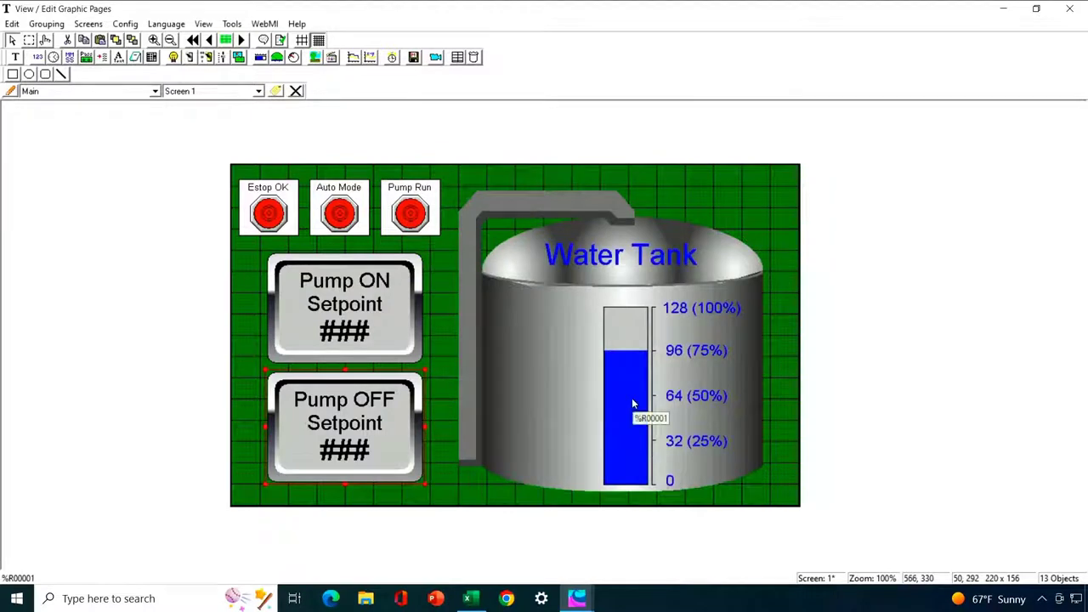
Link the tank level bar graph to the Tank_Level_Feet tag.
{"action": "left_click", "coordinate": [631, 398]}
{"action": "double_click", "coordinate": [632, 398]}
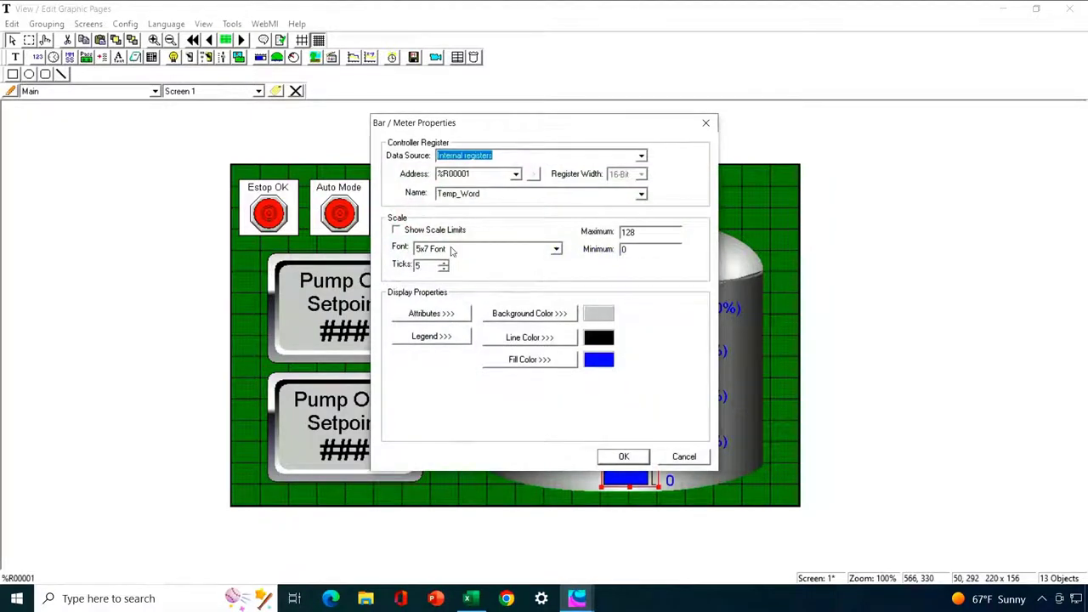
{"action": "left_click", "coordinate": [641, 195]}
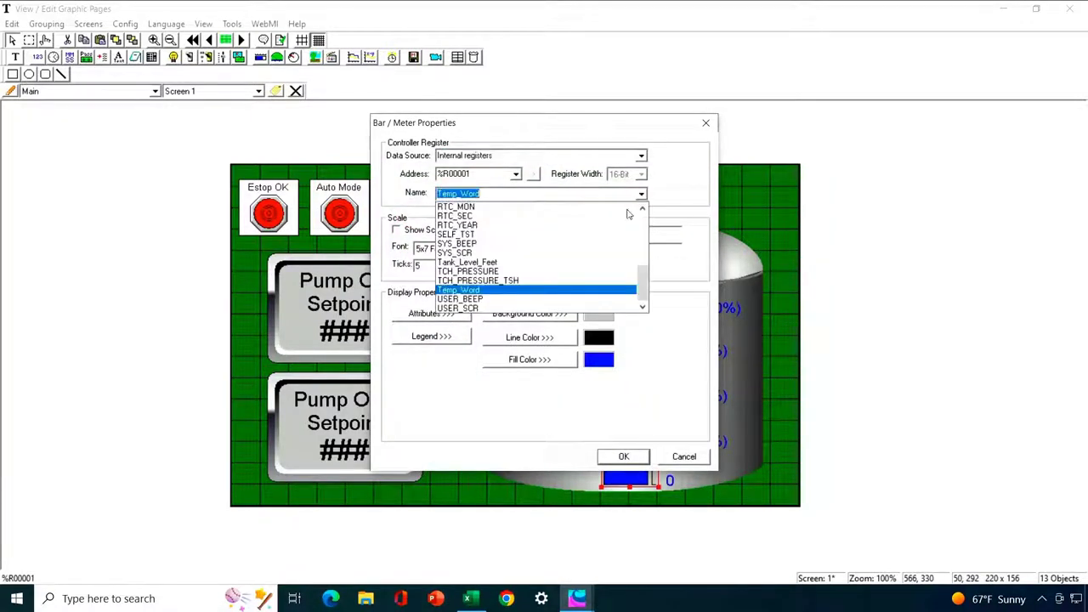
{"action": "left_click", "coordinate": [549, 263]}
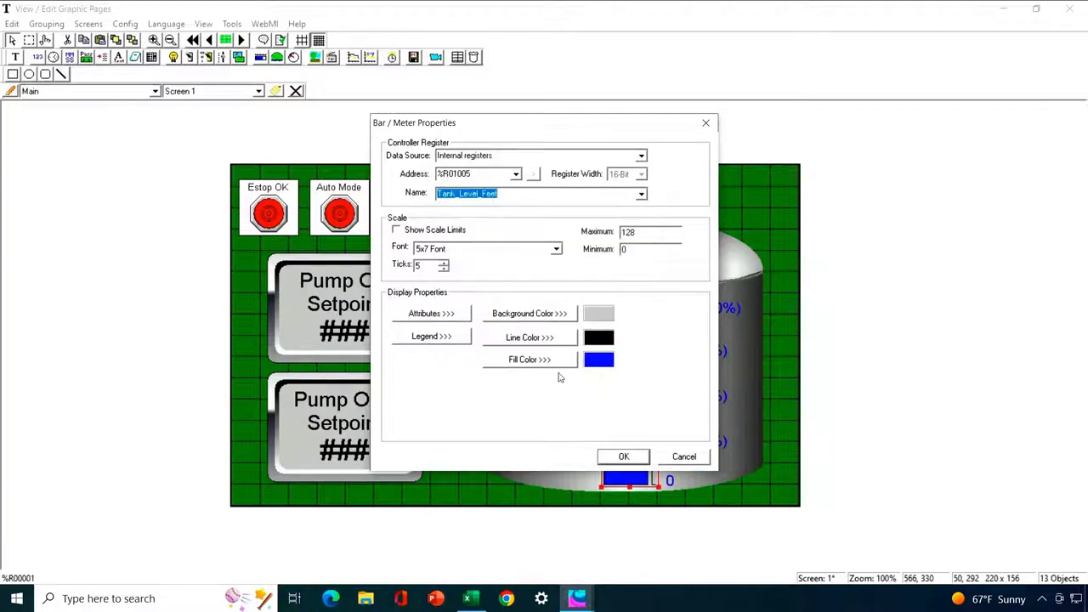
{"action": "left_click", "coordinate": [624, 456]}
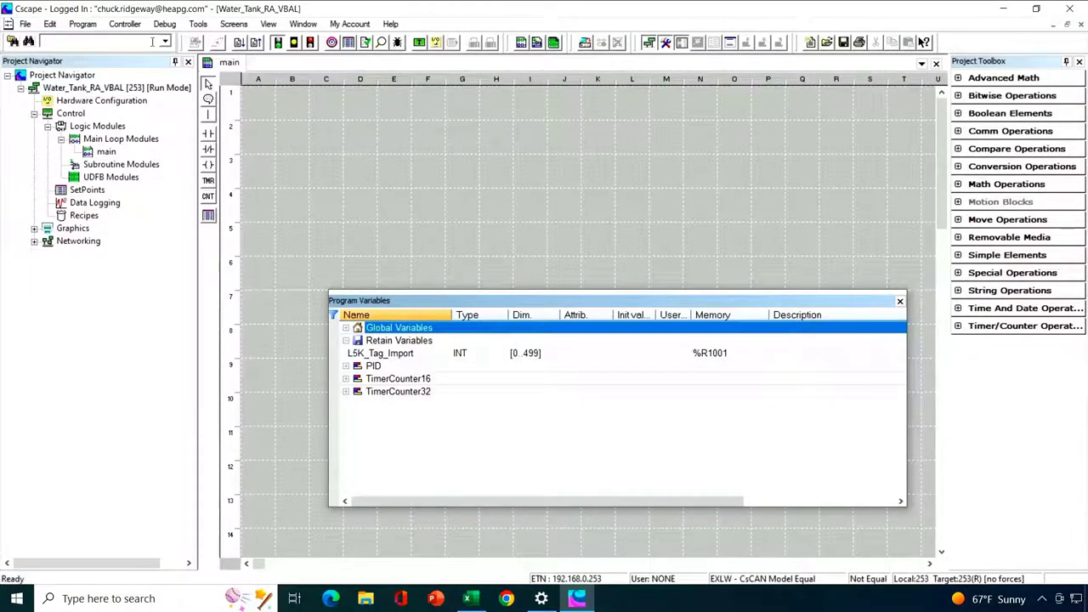
Add LiveStream_Project.L5K as an L5K import device named Rockwell with IP 192.168.0.10.
{"action": "left_click", "coordinate": [82, 24]}
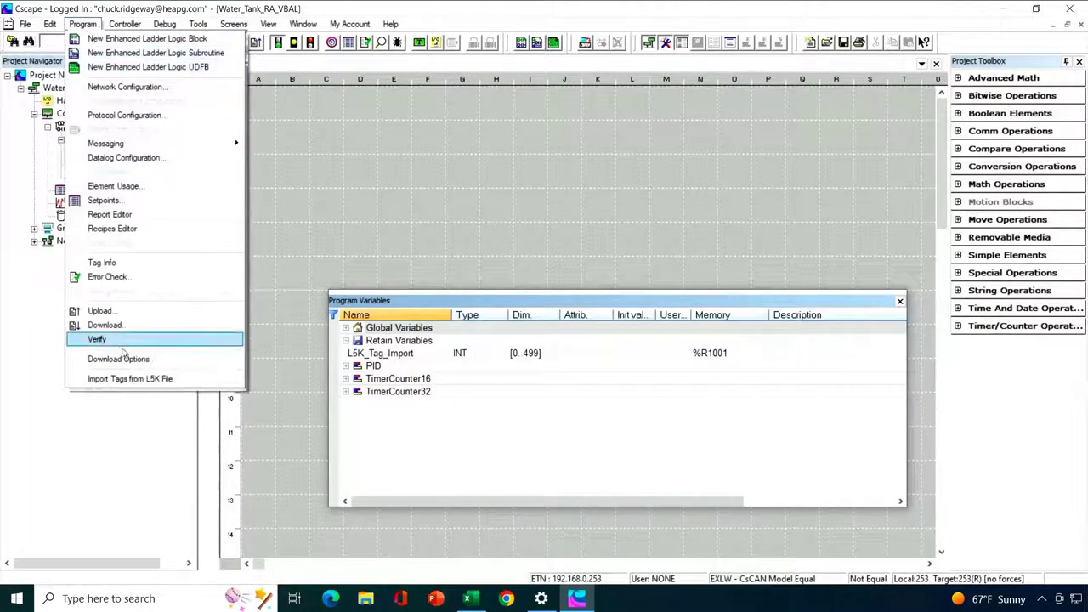
{"action": "left_click", "coordinate": [138, 380]}
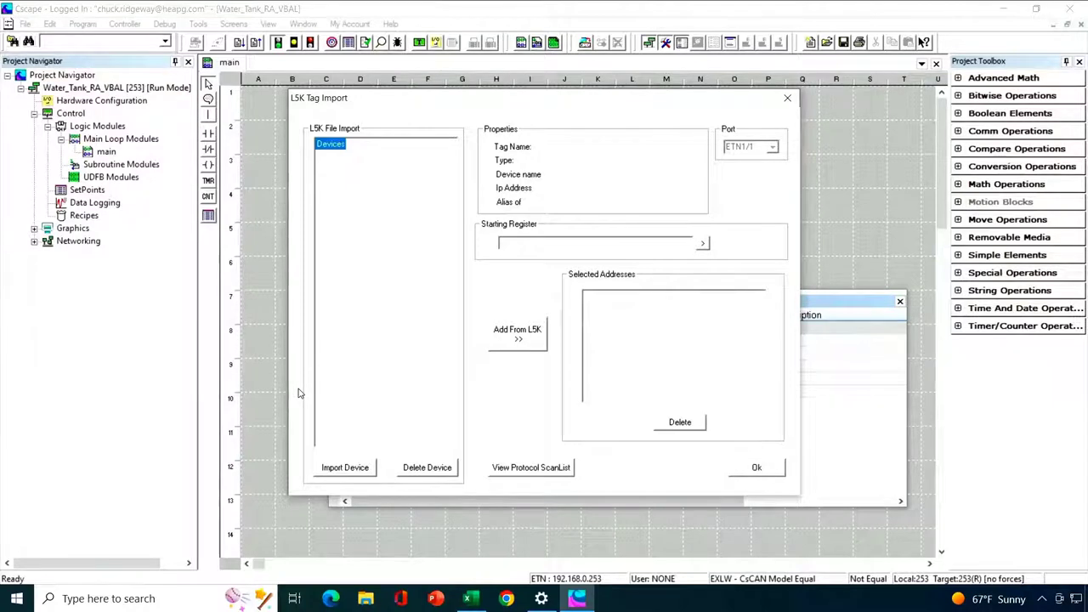
{"action": "left_click", "coordinate": [343, 473]}
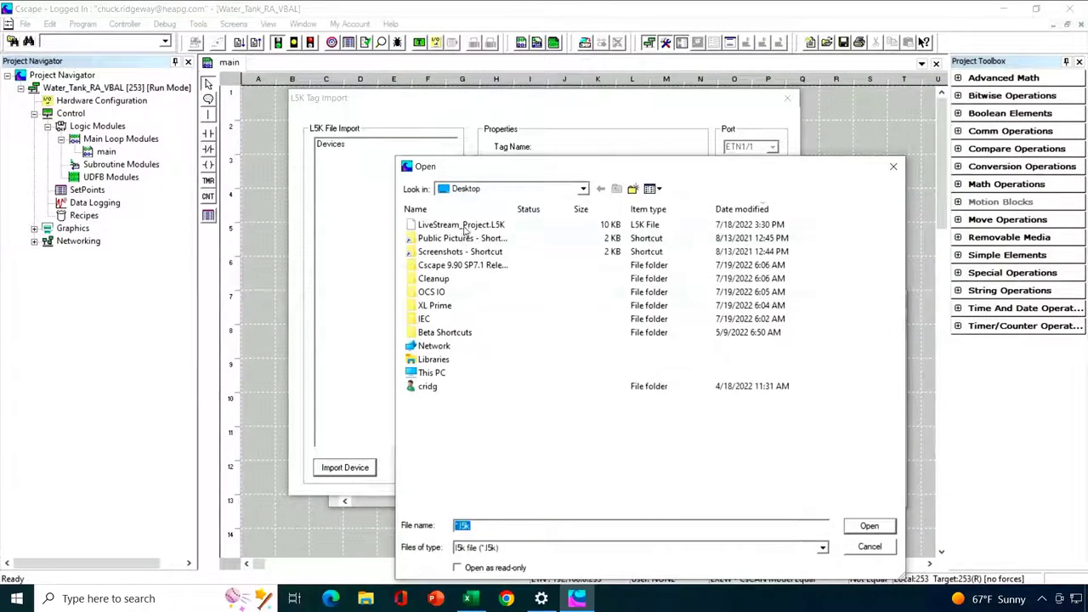
{"action": "double_click", "coordinate": [468, 224]}
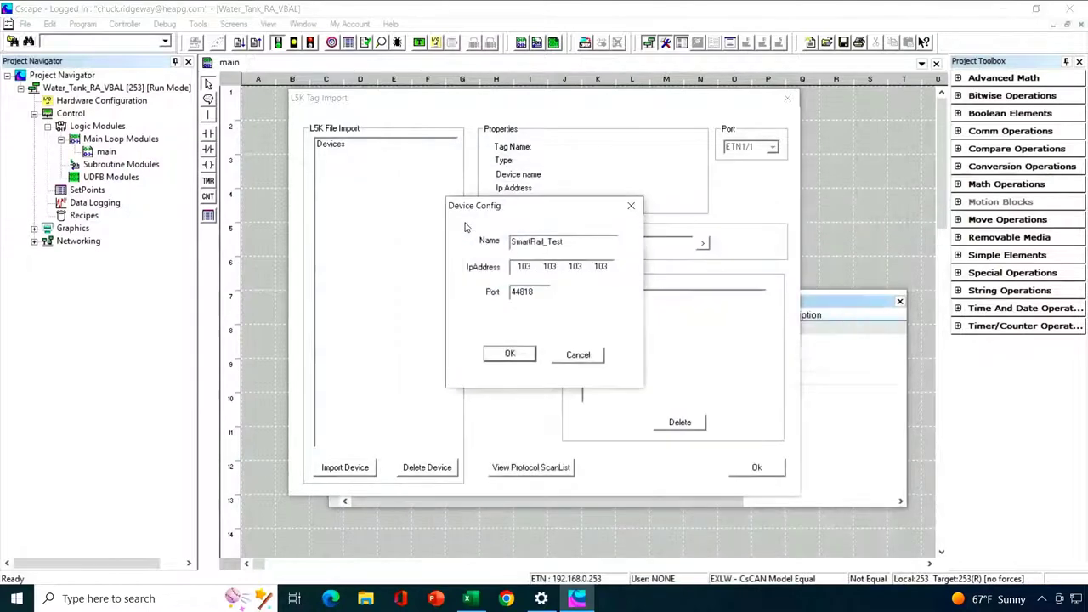
{"action": "key", "text": "Tab"}
{"action": "type", "text": "192.168.0.10"}
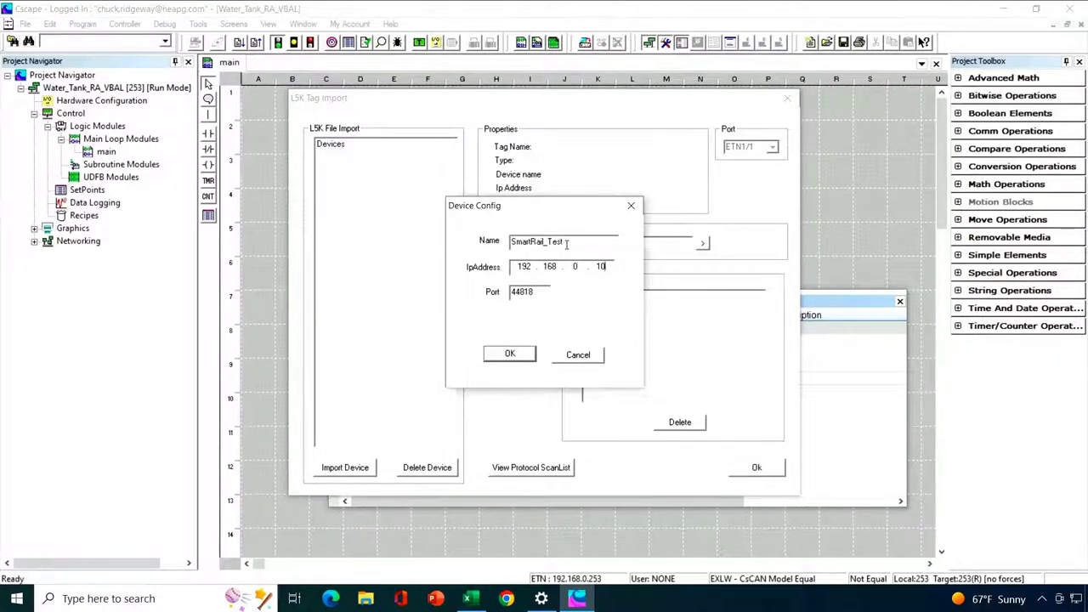
{"action": "left_click_drag", "start_coordinate": [564, 242], "coordinate": [472, 252]}
{"action": "type", "text": "Rockwell"}
{"action": "left_click", "coordinate": [515, 353]}
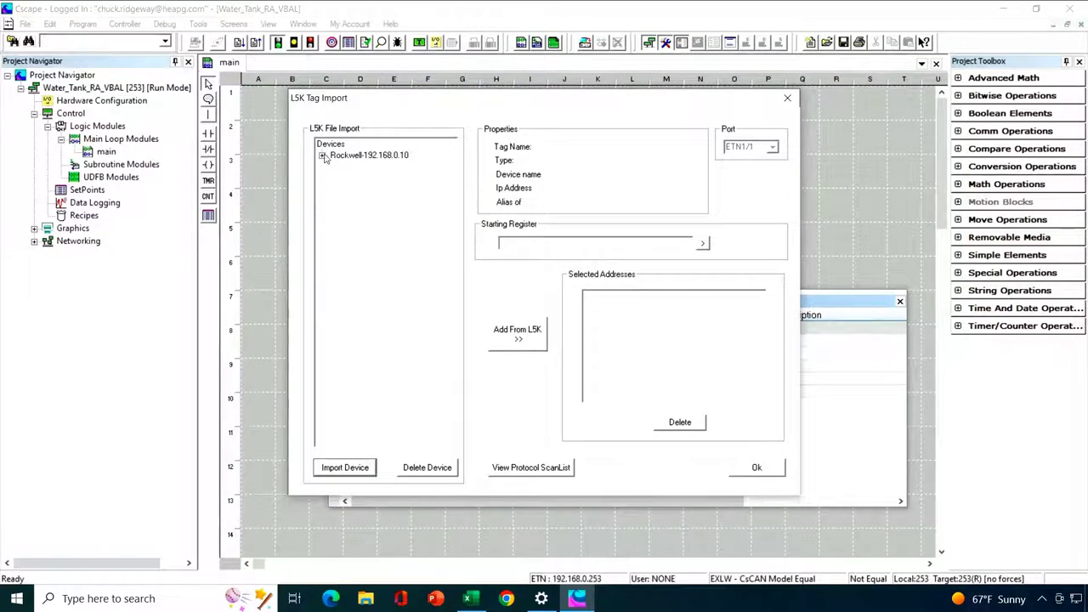
Add the controller tags Auto_Mode, Estop and Pump_Run to Selected Addresses.
{"action": "left_click", "coordinate": [322, 155]}
{"action": "left_click", "coordinate": [335, 167]}
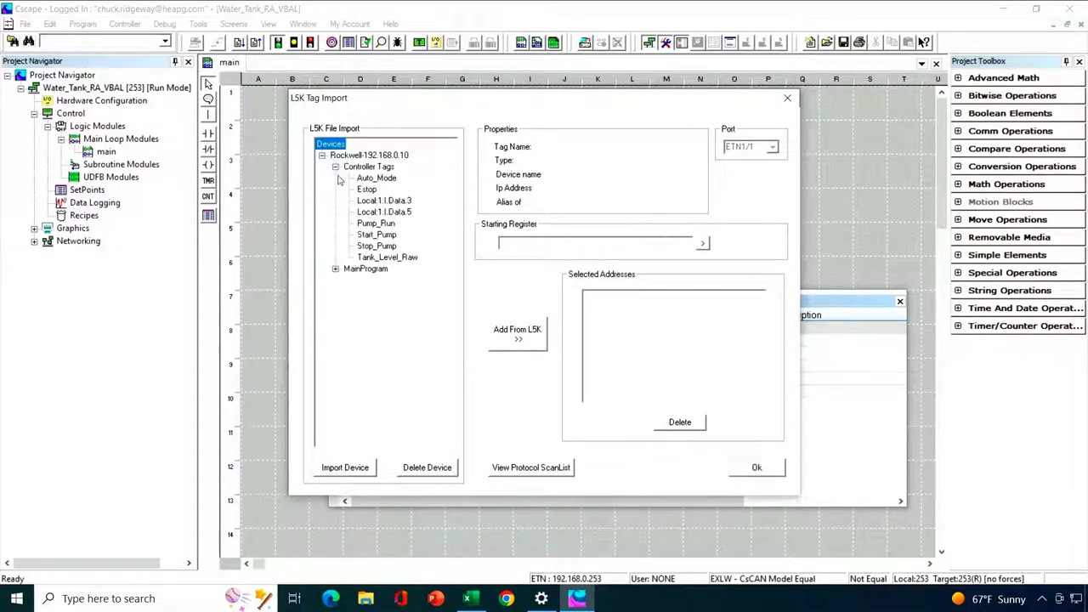
{"action": "left_click", "coordinate": [374, 178]}
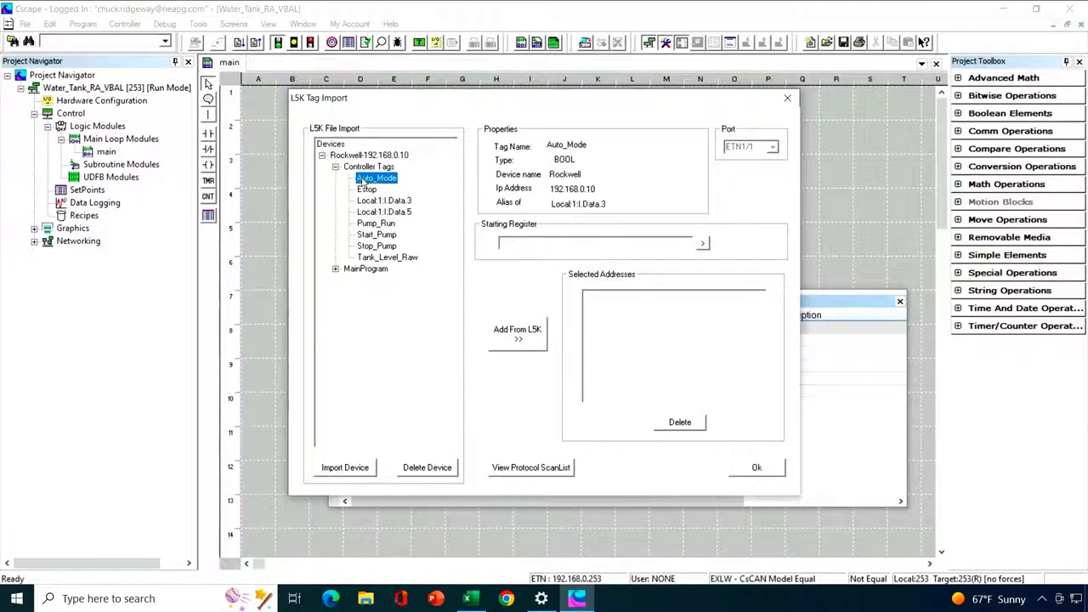
{"action": "left_click", "coordinate": [525, 333]}
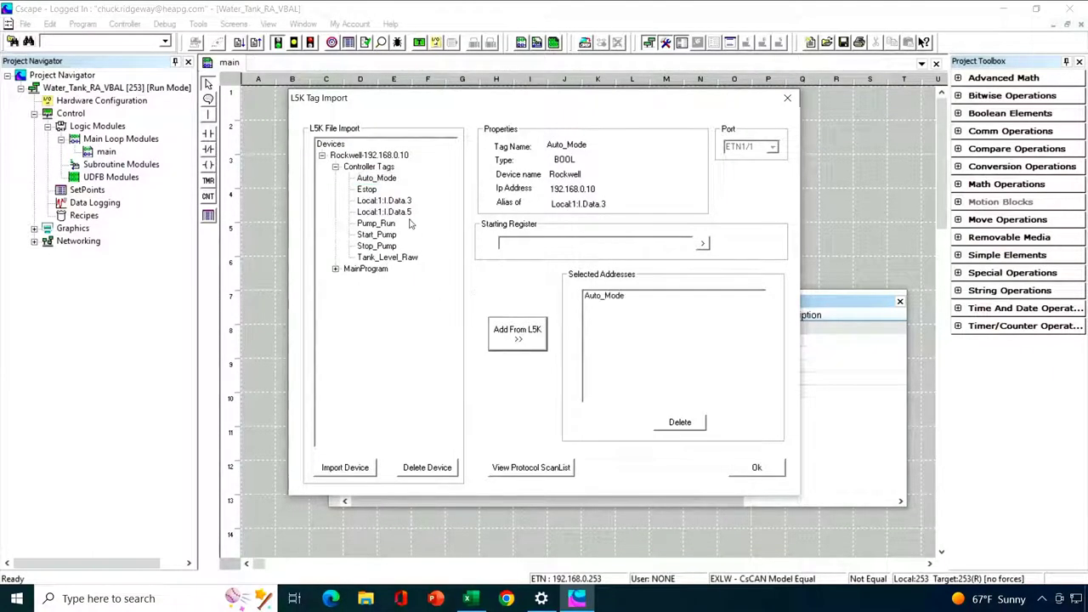
{"action": "left_click", "coordinate": [366, 188]}
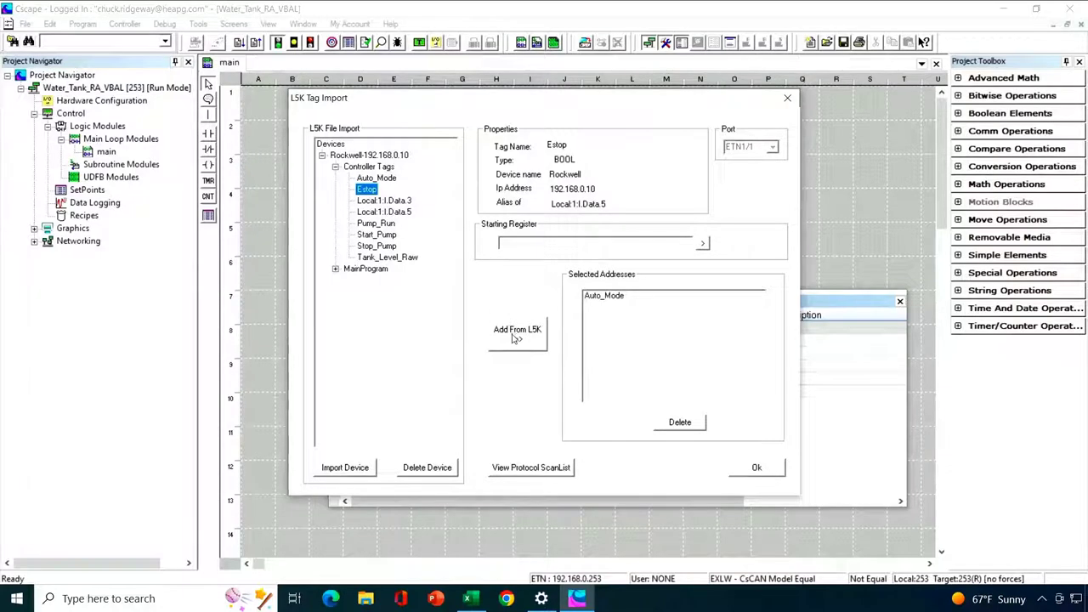
{"action": "left_click", "coordinate": [514, 337]}
{"action": "left_click", "coordinate": [378, 223]}
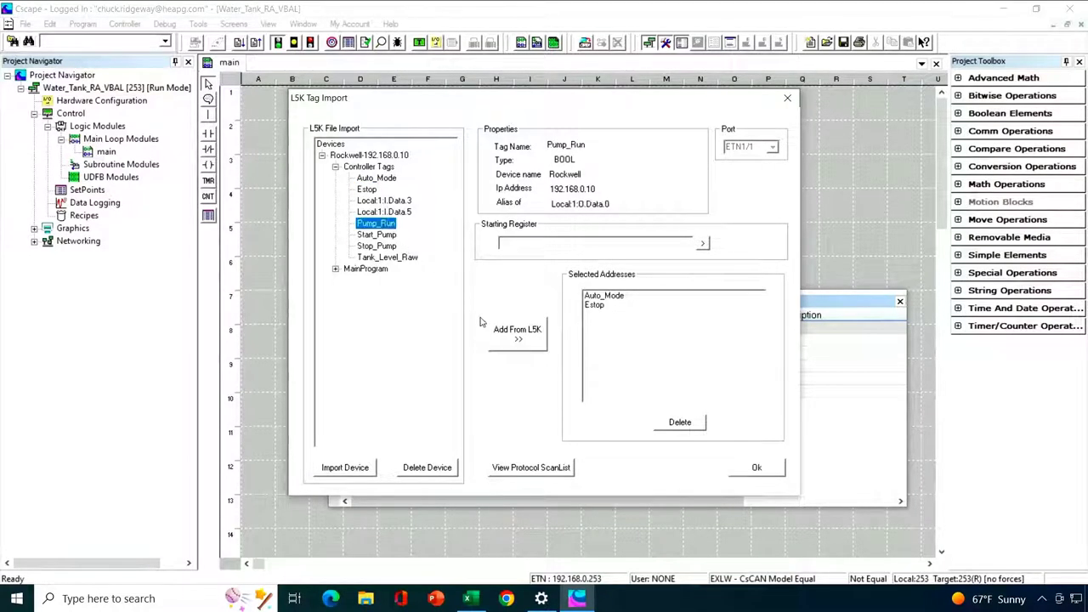
{"action": "left_click", "coordinate": [513, 336]}
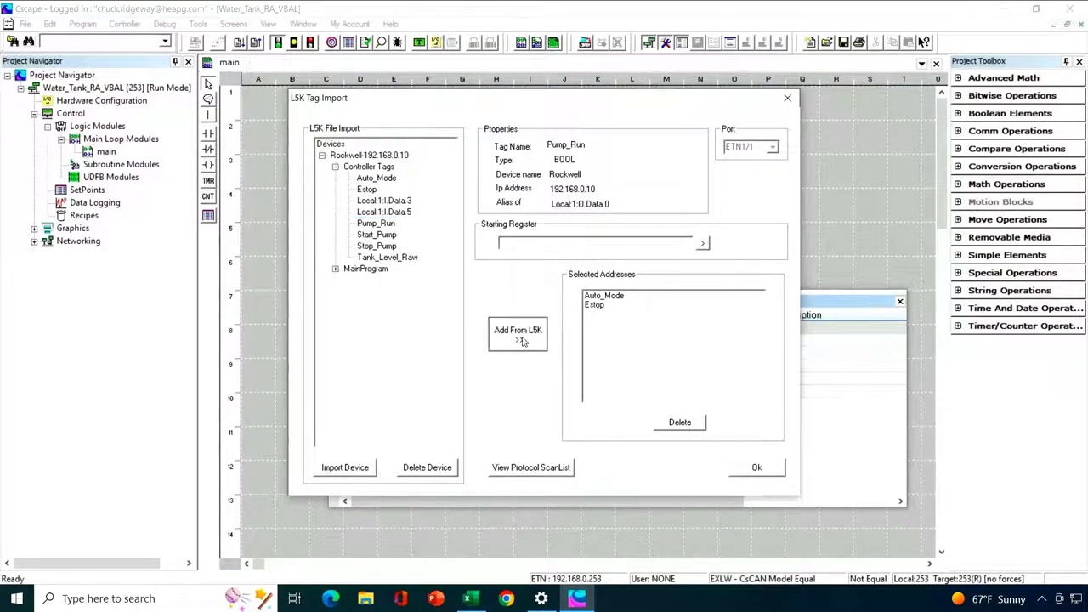
Add MainProgram's OFF_Setpoint, ON_Setpoint and Tank_Level_Feet to Selected Addresses.
{"action": "left_click", "coordinate": [335, 268]}
{"action": "left_click", "coordinate": [380, 315]}
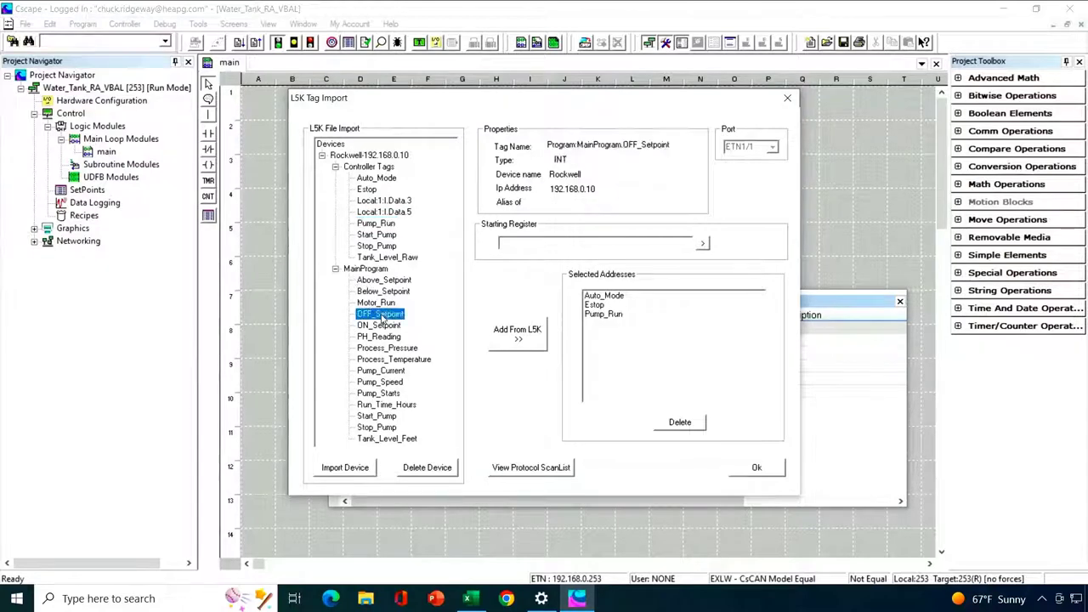
{"action": "left_click", "coordinate": [515, 337]}
{"action": "left_click", "coordinate": [385, 326]}
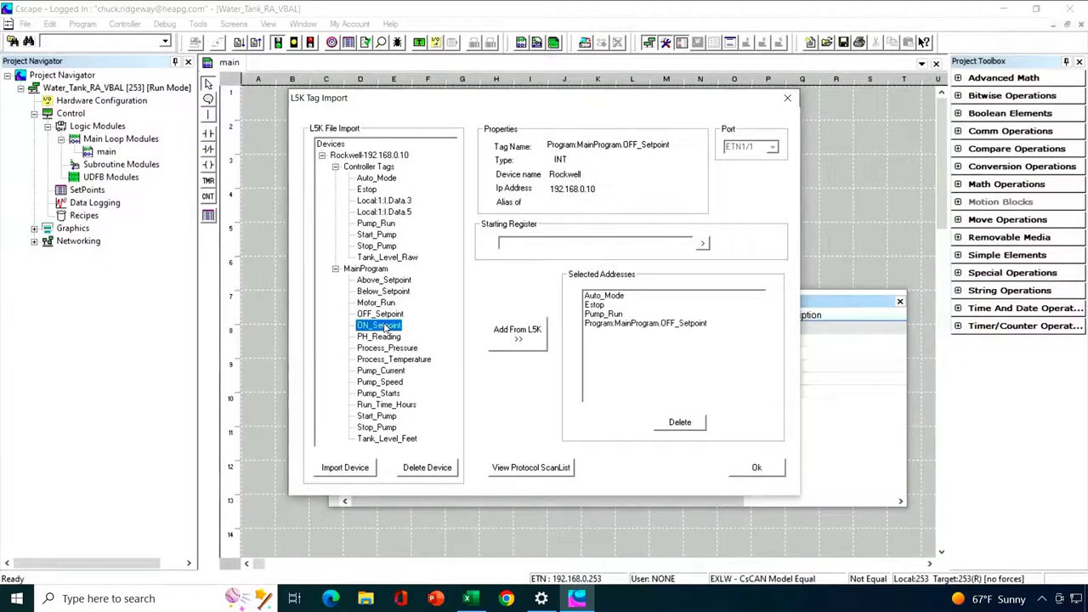
{"action": "left_click", "coordinate": [520, 339]}
{"action": "left_click", "coordinate": [393, 439]}
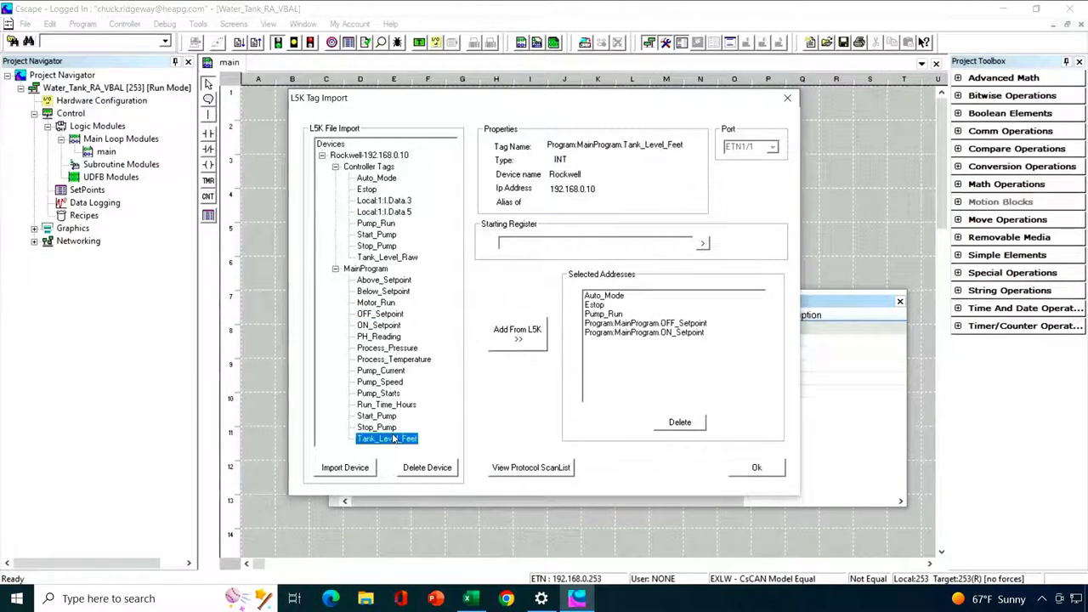
{"action": "left_click", "coordinate": [527, 340]}
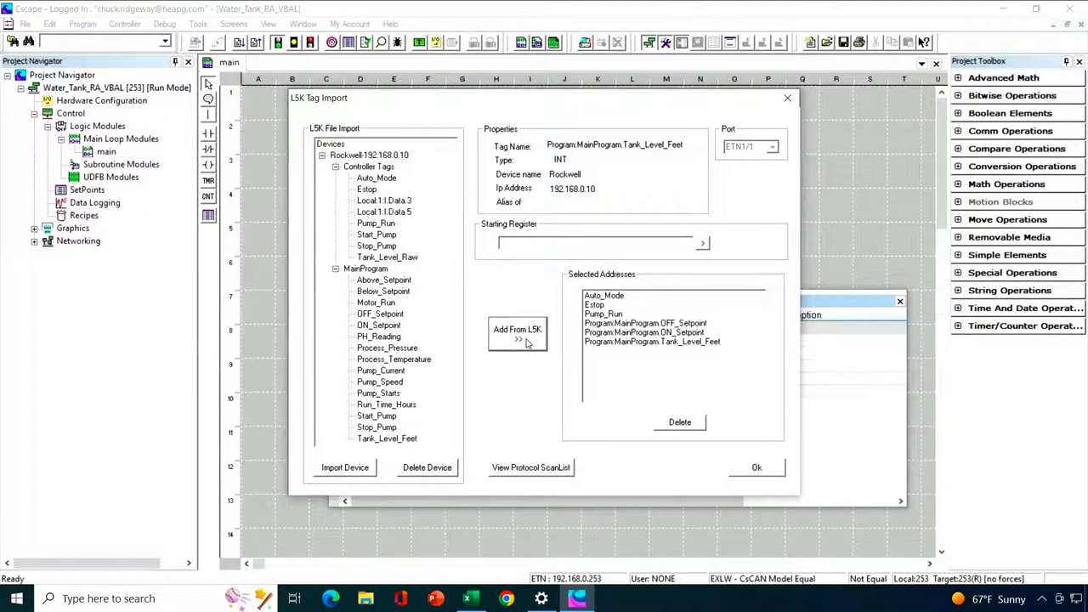
{"action": "left_click", "coordinate": [526, 244]}
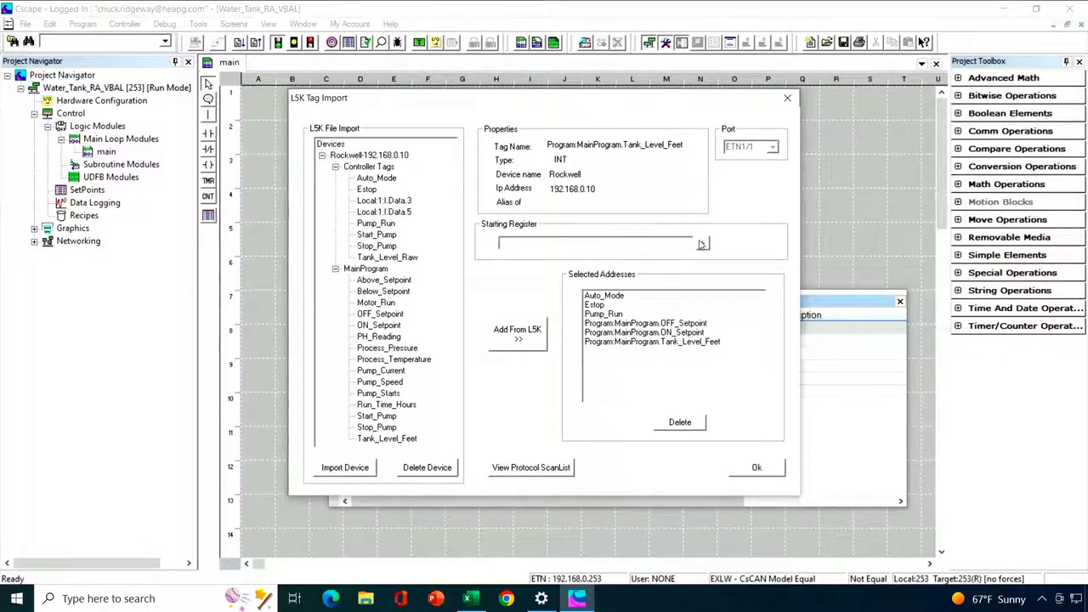
Start the mapping at L5K_Tag_Import[0], apply the import, and accept the alphabetical-mapping notice.
{"action": "left_click", "coordinate": [703, 244]}
{"action": "left_click", "coordinate": [507, 260]}
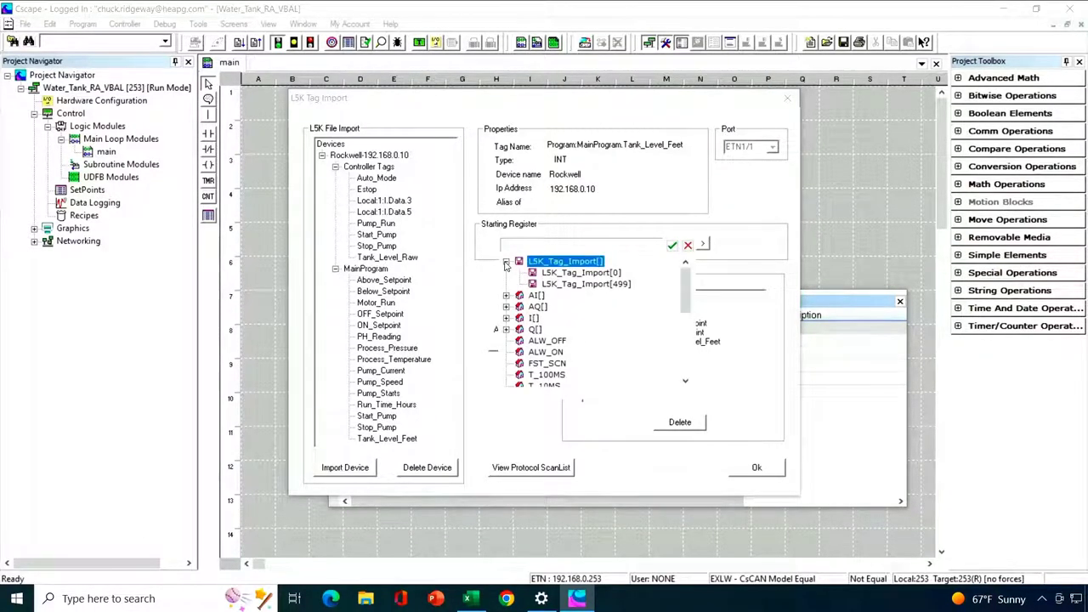
{"action": "left_click", "coordinate": [580, 273]}
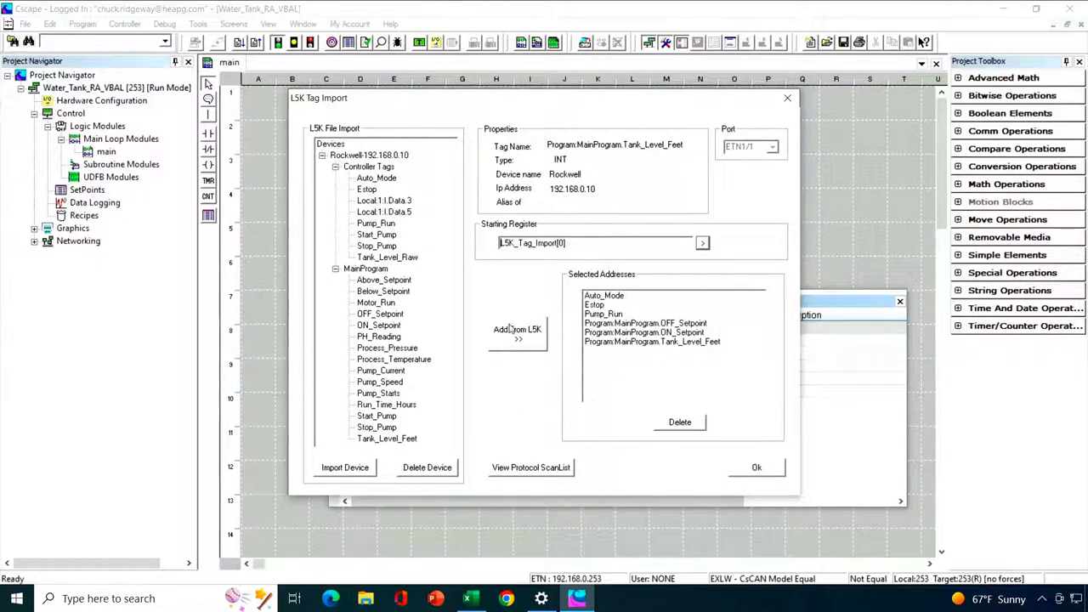
{"action": "left_click", "coordinate": [753, 468]}
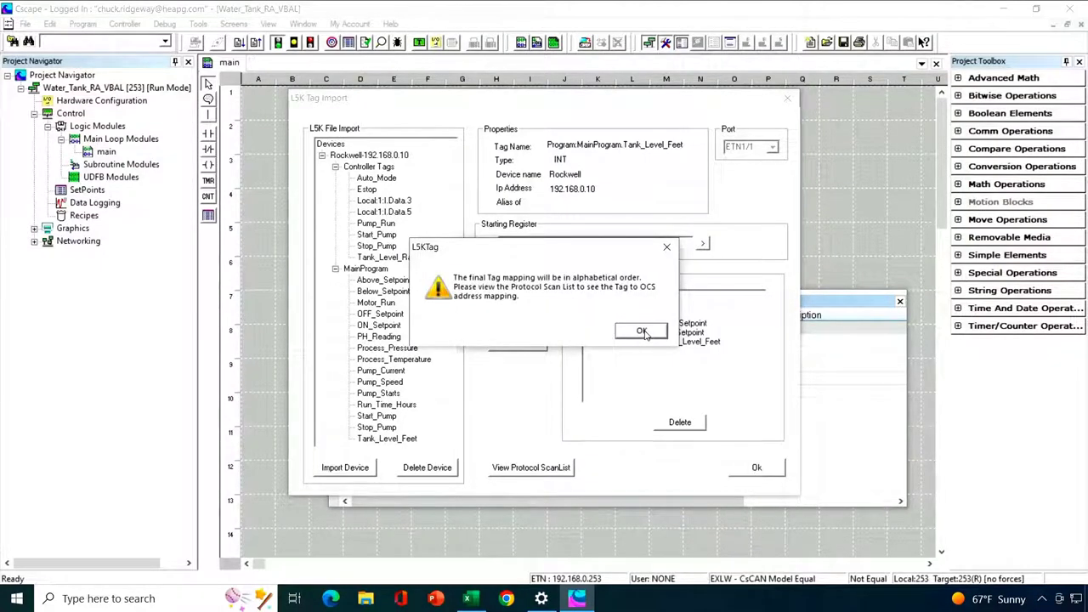
{"action": "left_click", "coordinate": [642, 332]}
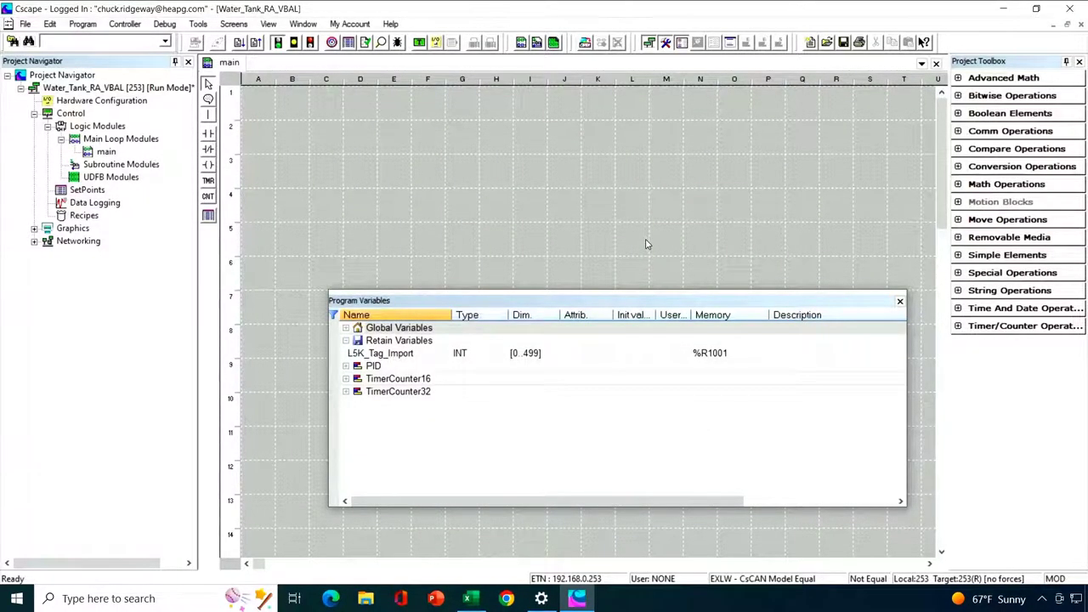
Collapse and re-expand Retain Variables to list the imported BOOL and INT tags at %R1001–%R1006.
{"action": "left_click", "coordinate": [345, 340]}
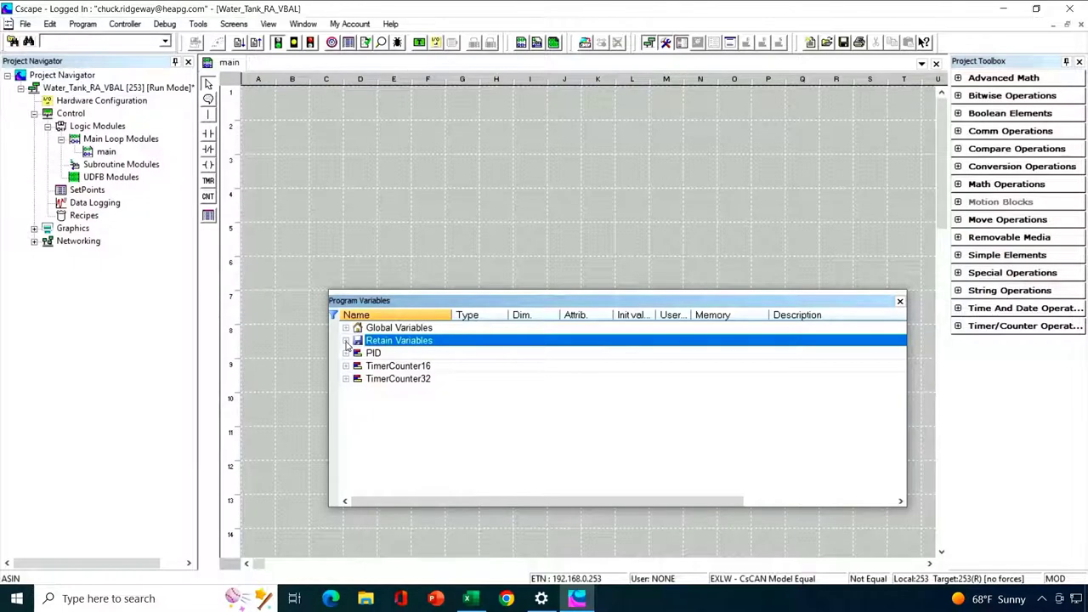
{"action": "left_click", "coordinate": [346, 341]}
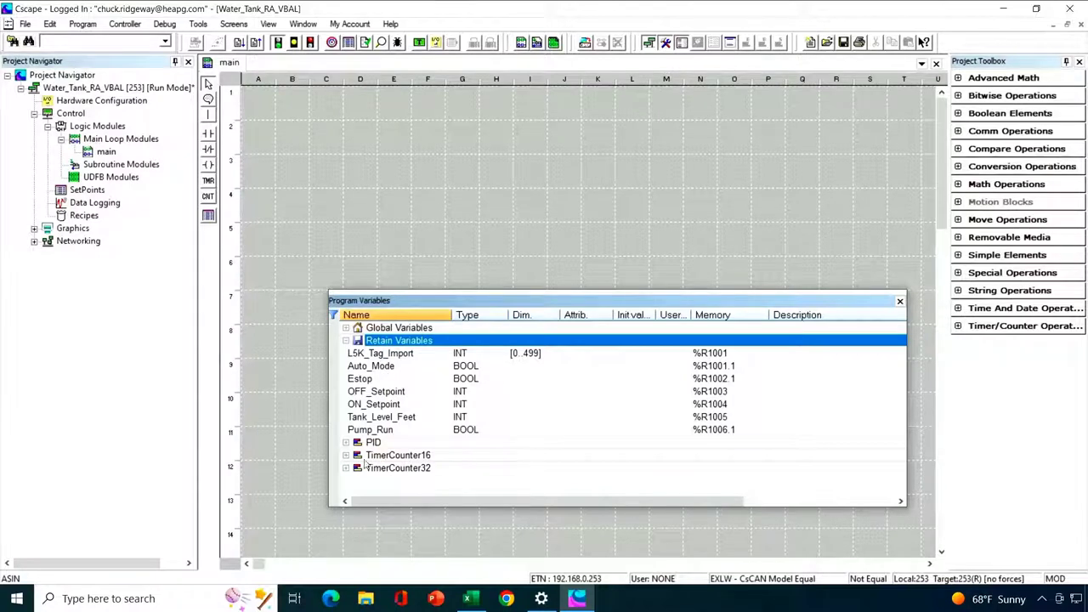
{"action": "right_click", "coordinate": [399, 344]}
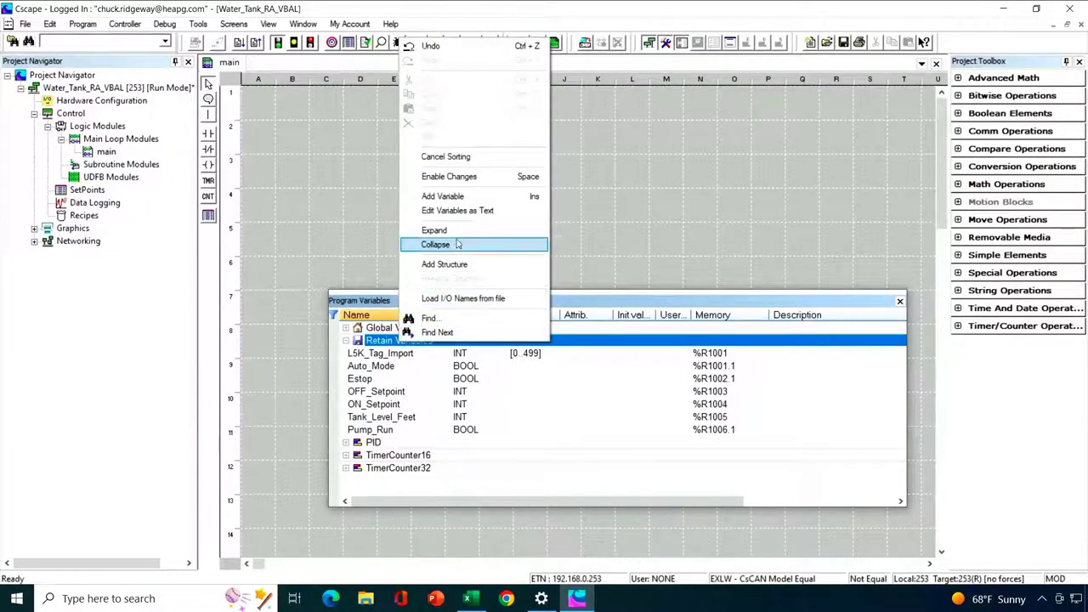
Edit the Retain variables as text, preview XML and CSV formats, then return to IEC declarations.
{"action": "left_click", "coordinate": [465, 212]}
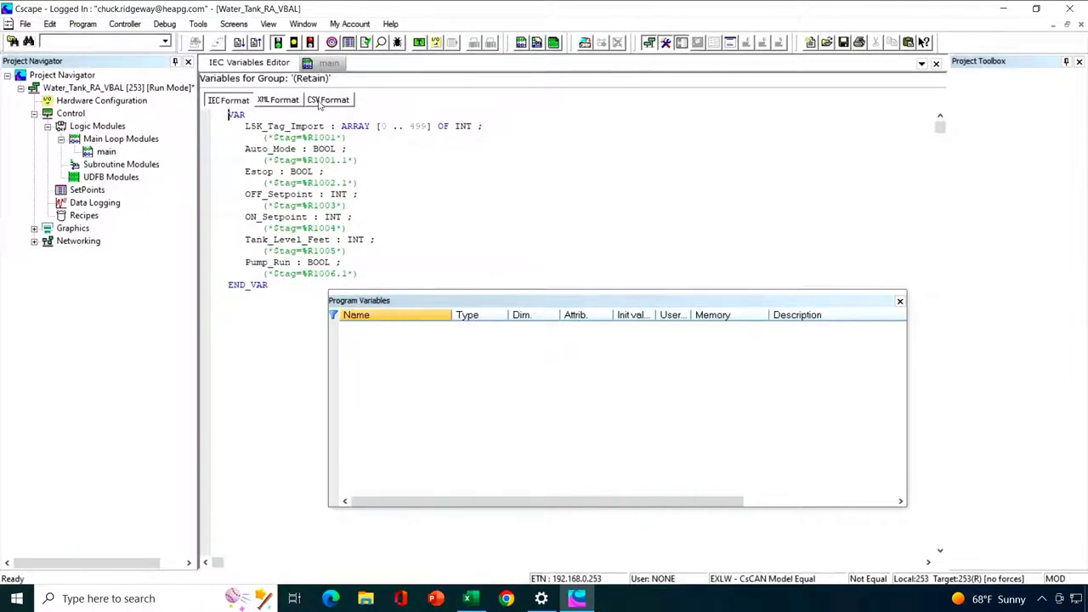
{"action": "left_click", "coordinate": [288, 102]}
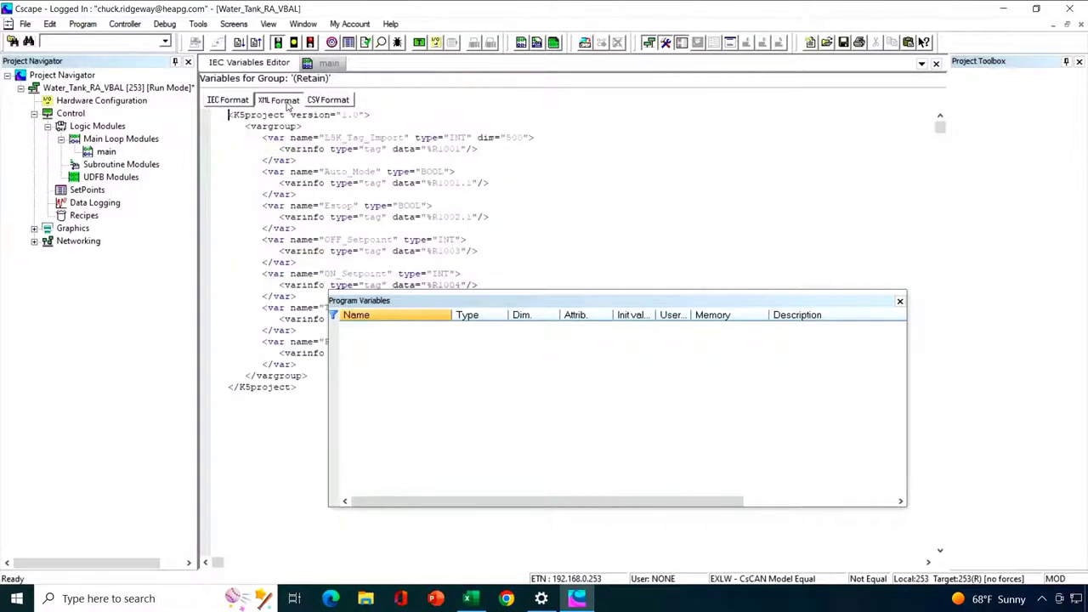
{"action": "left_click", "coordinate": [334, 103]}
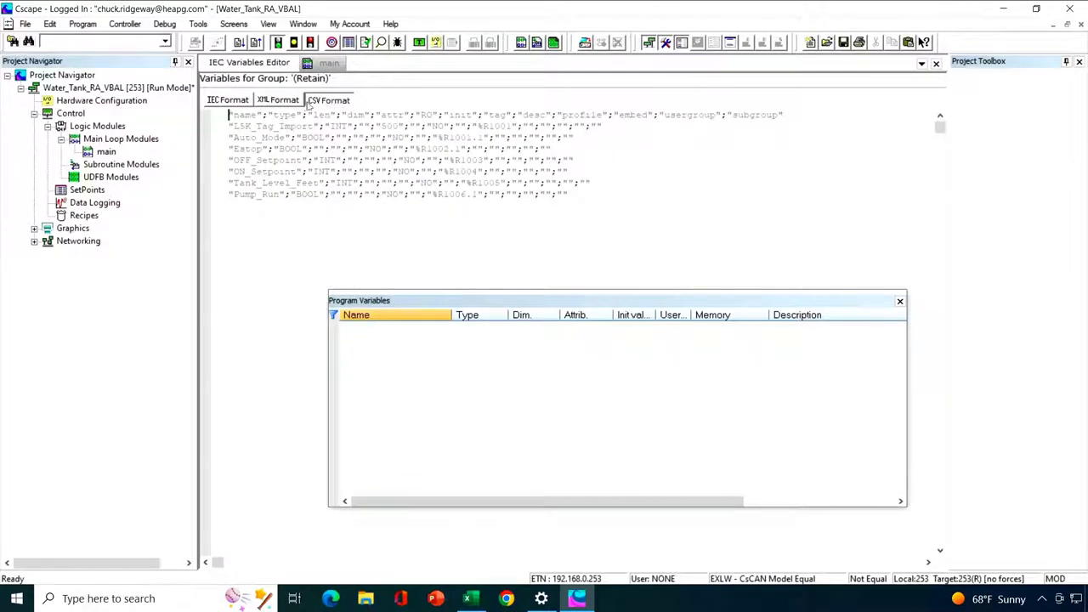
{"action": "left_click", "coordinate": [229, 101]}
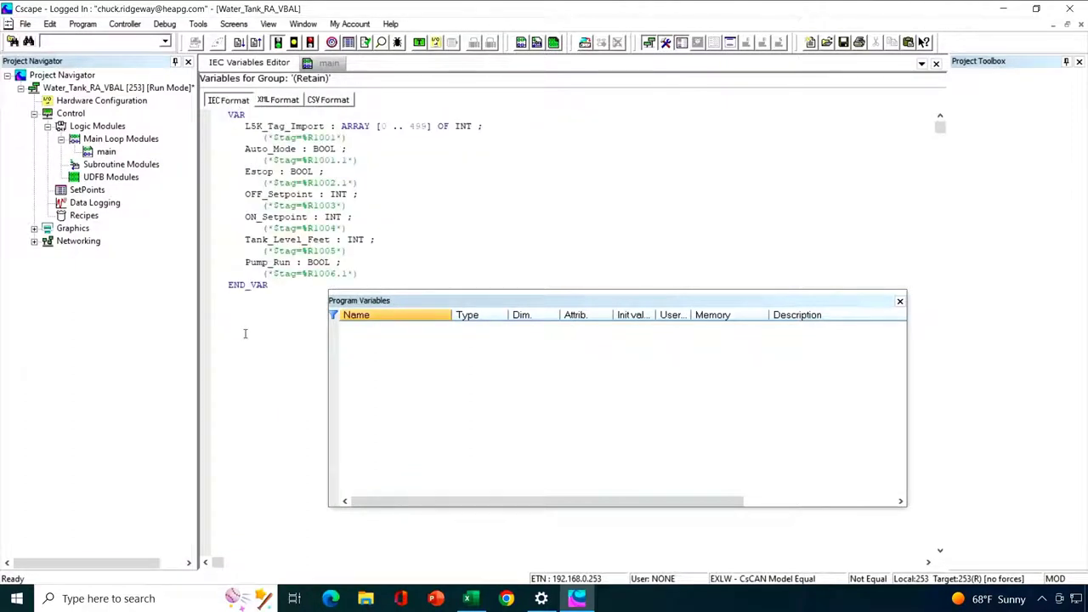